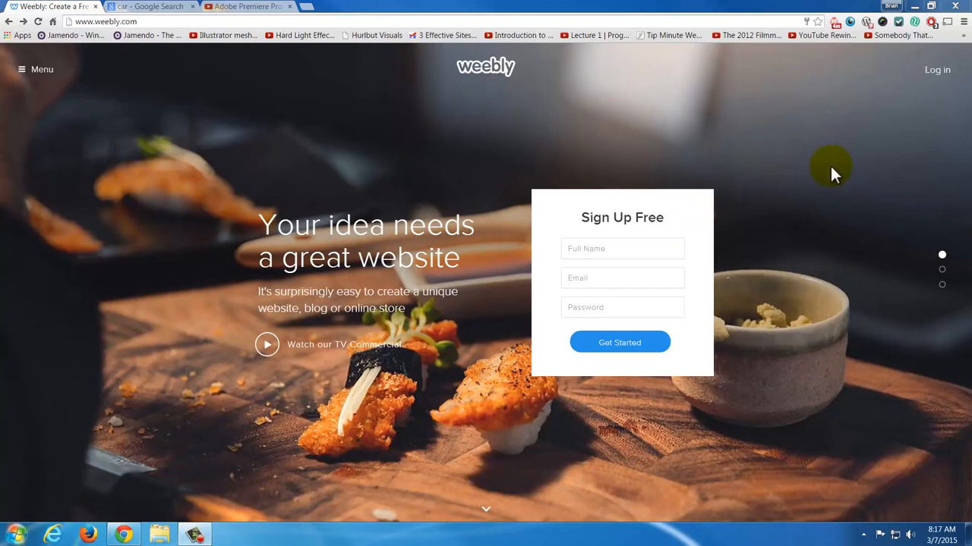
- Log in to Weebly with one of the listed Google accounts, accept the requested permissions and create a new Weebly account
left_click(932, 72)
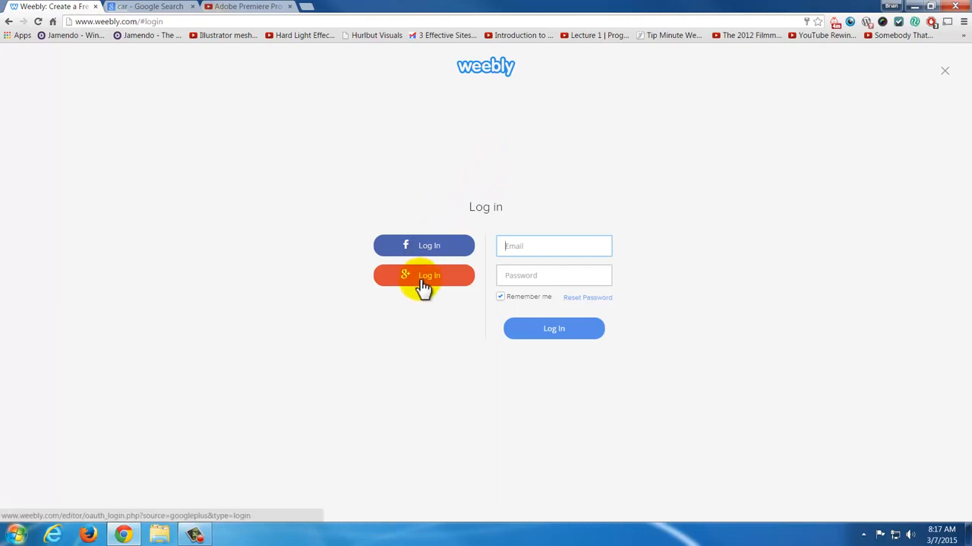
left_click(421, 280)
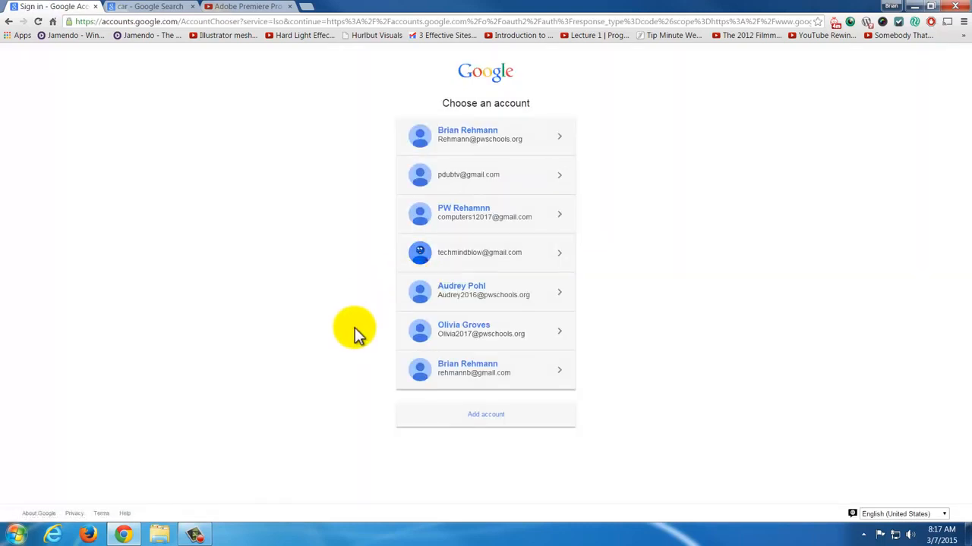
left_click(504, 181)
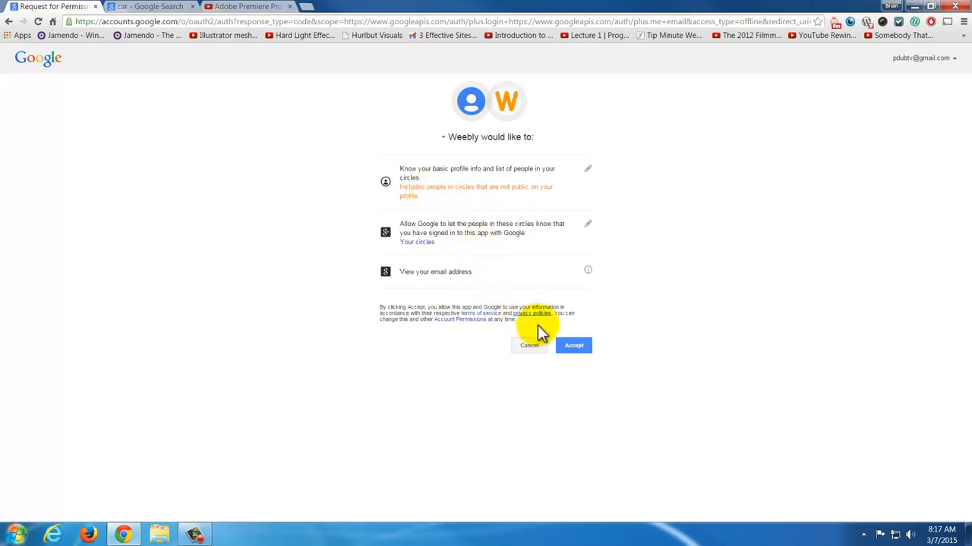
left_click(571, 347)
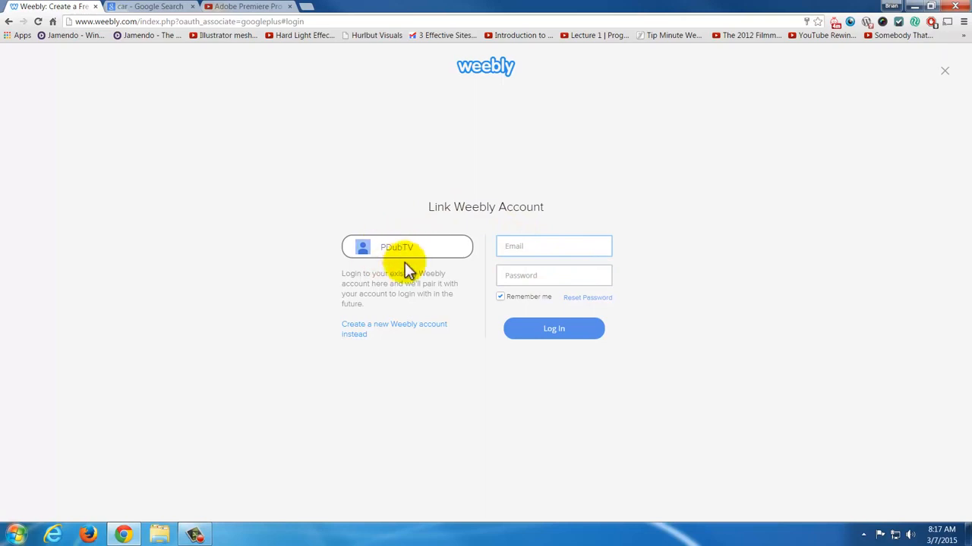
left_click(400, 323)
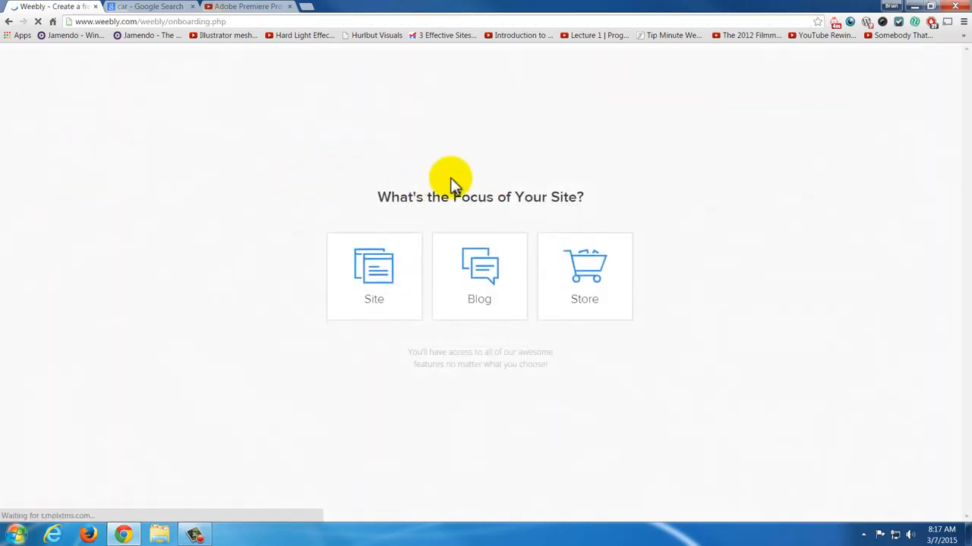
- Set the focus of the new website to Site and choose the yellow Paris theme from the theme gallery
left_click(374, 273)
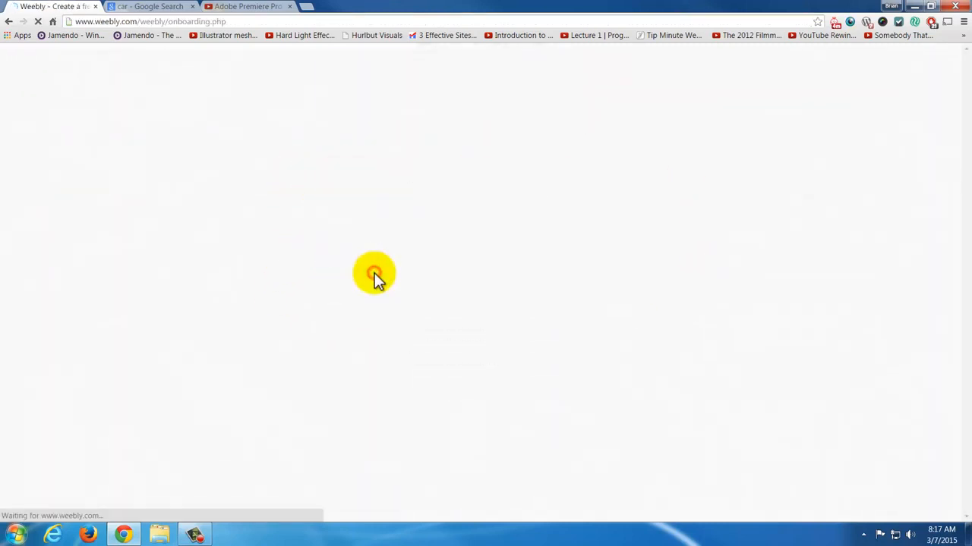
scroll(477, 258, "down", 1)
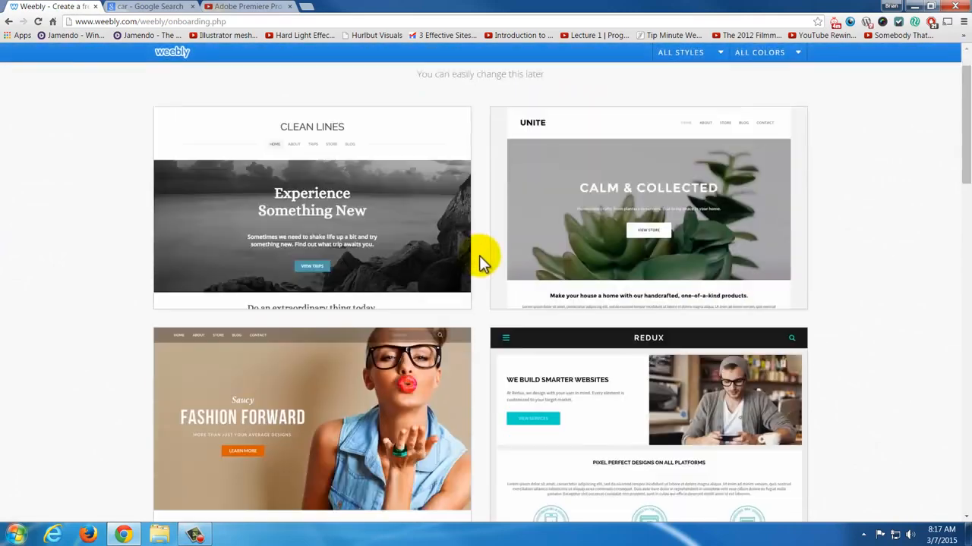
scroll(485, 262, "down", 2)
scroll(493, 266, "down", 3)
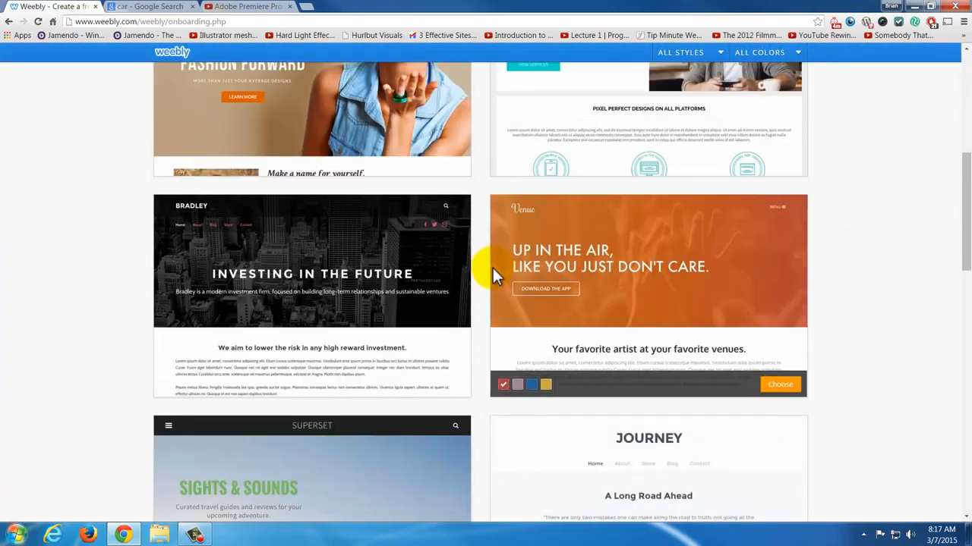
scroll(493, 267, "down", 9)
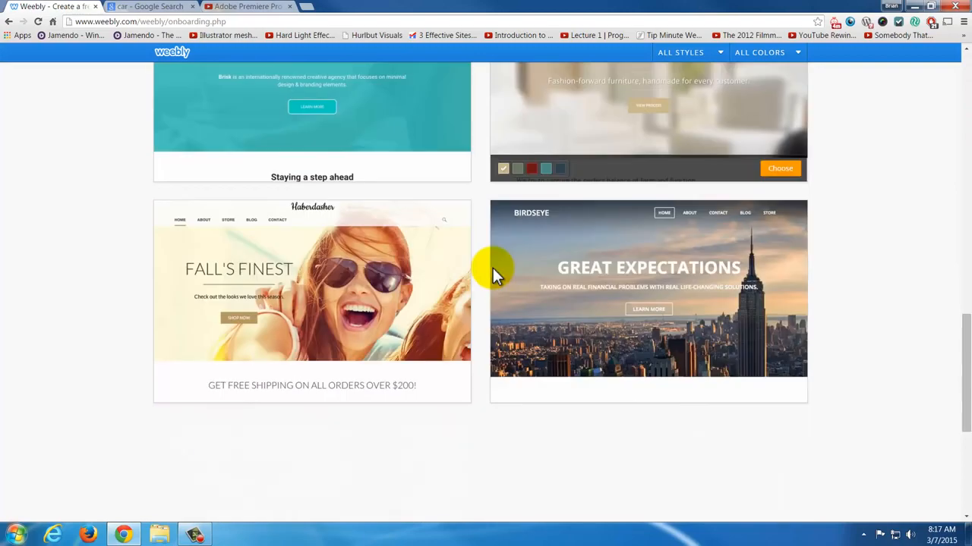
scroll(636, 307, "down", 3)
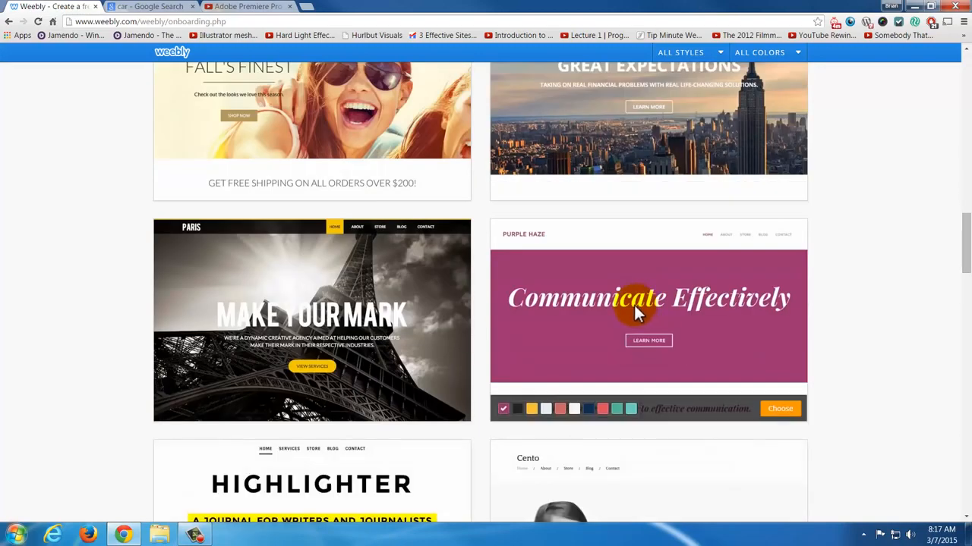
scroll(574, 300, "down", 3)
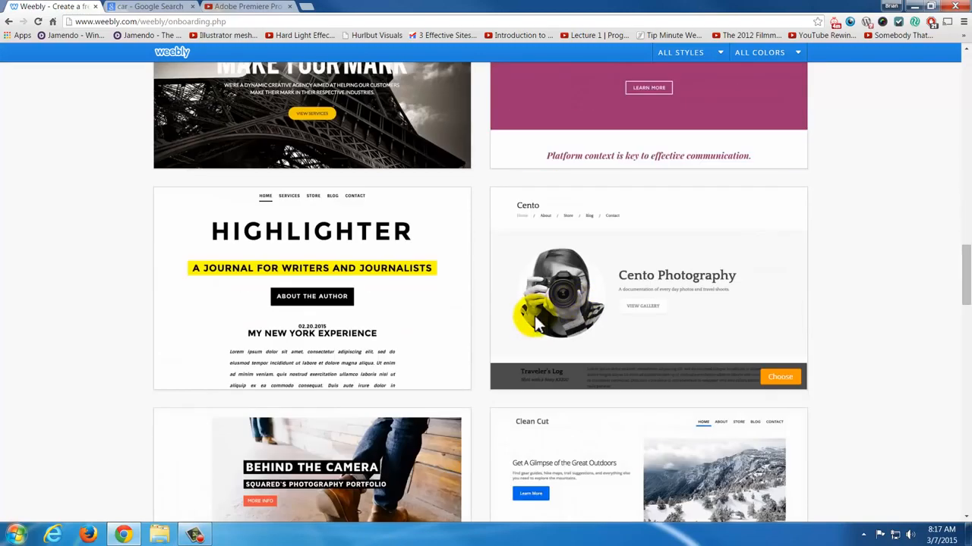
scroll(526, 323, "down", 2)
scroll(455, 329, "up", 3)
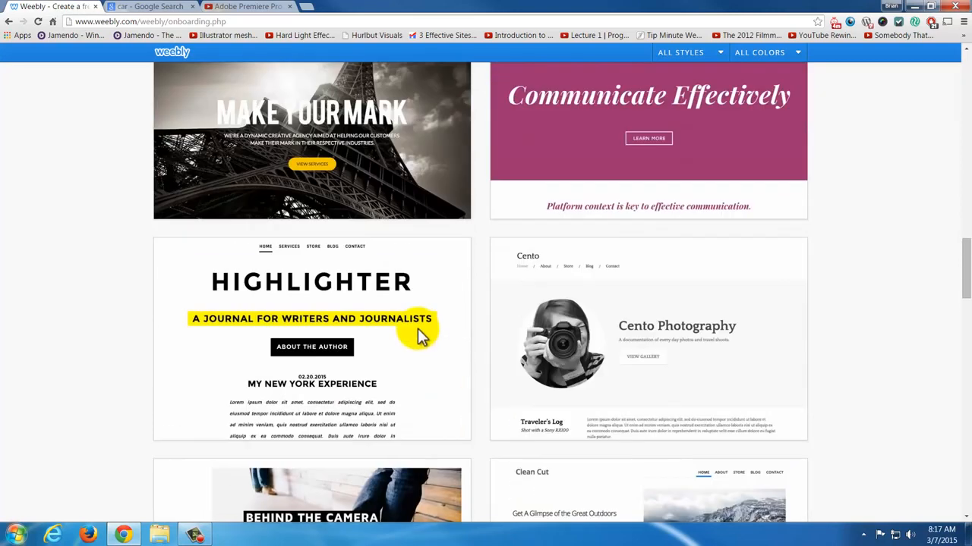
scroll(413, 254, "up", 1)
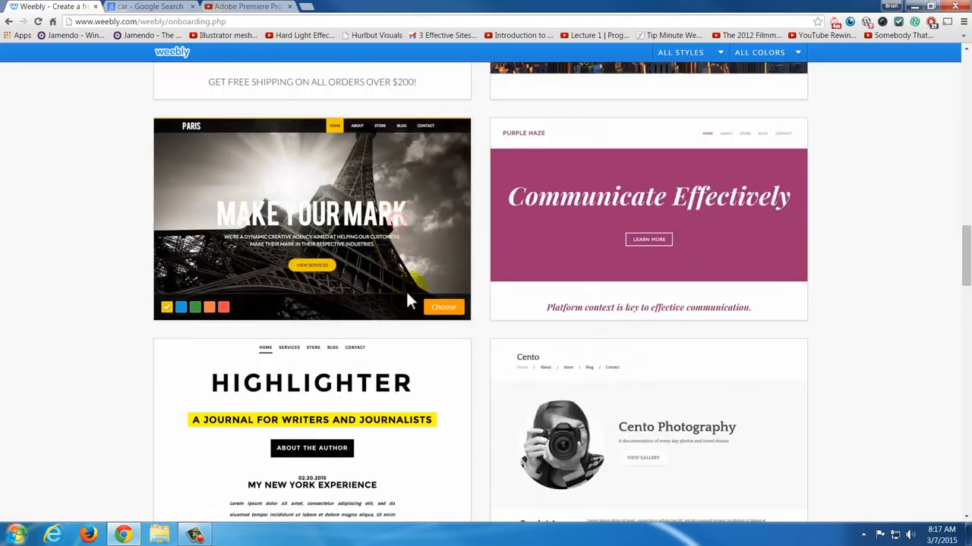
left_click(442, 308)
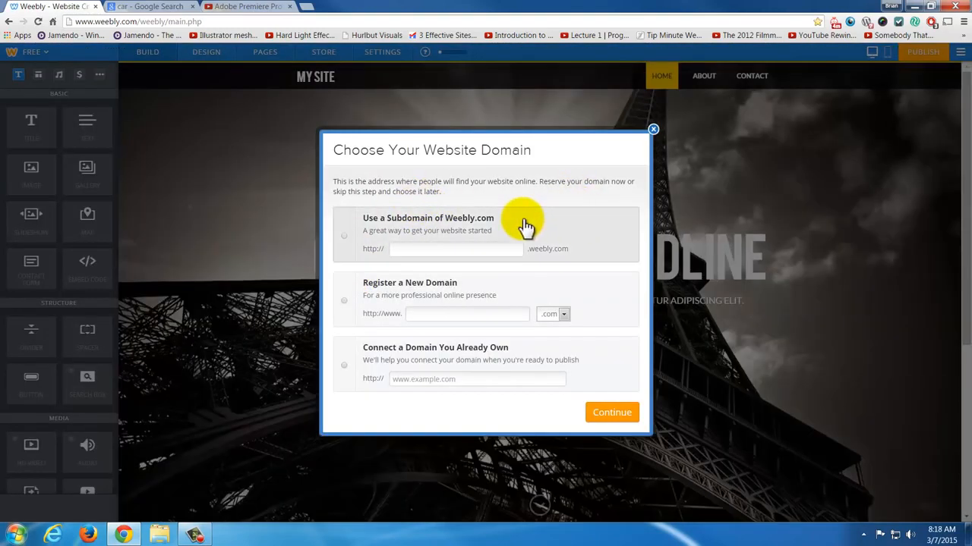
- Reserve a free Weebly.com subdomain consisting of Mr and the site owner's full name, and start building the site
left_click(439, 251)
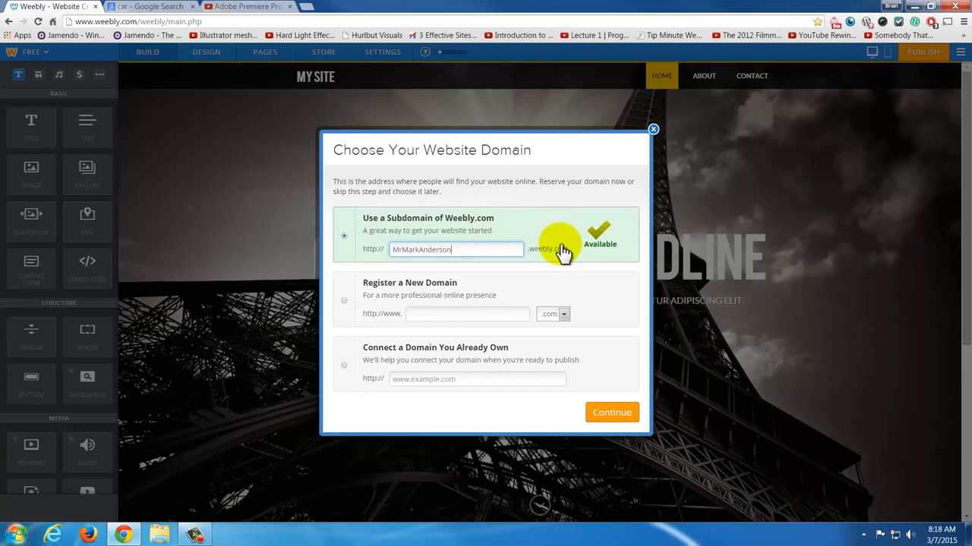
left_click(607, 418)
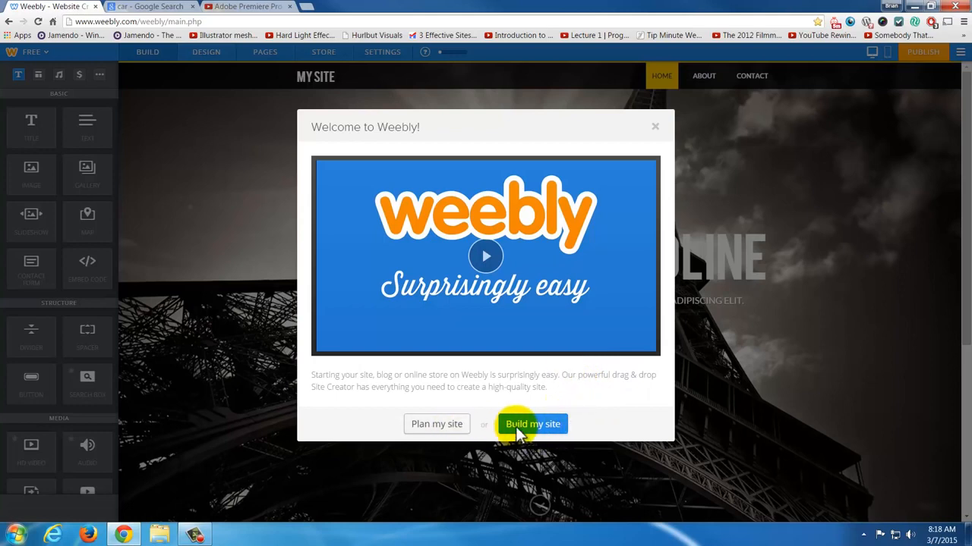
left_click(531, 424)
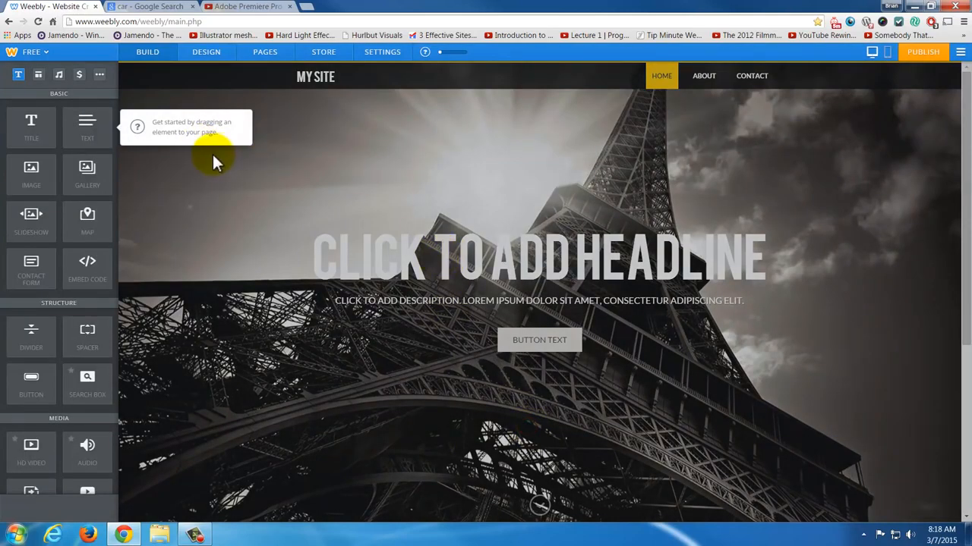
- Replace the home page headline placeholder with the site owner's title and full name in possessive form followed by "Website"
left_click(280, 170)
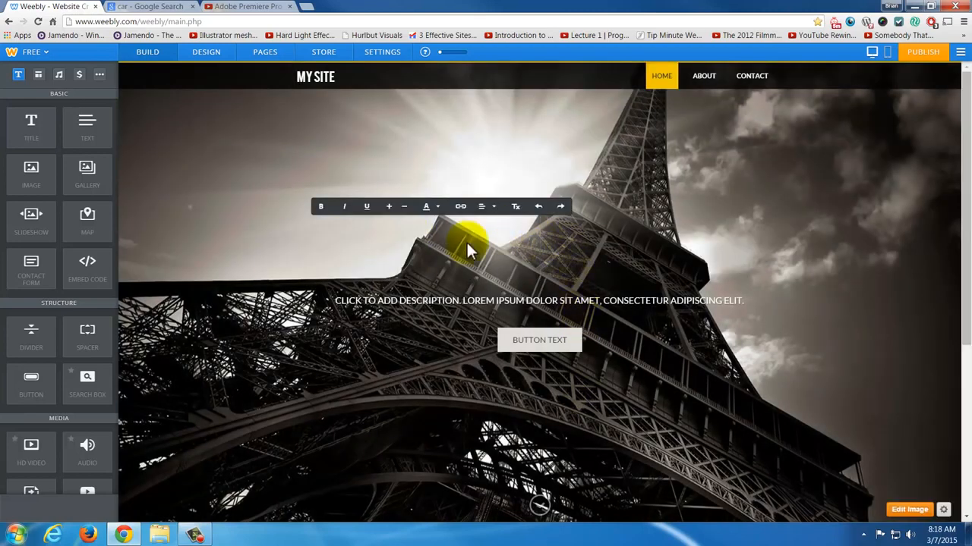
type("MR.")
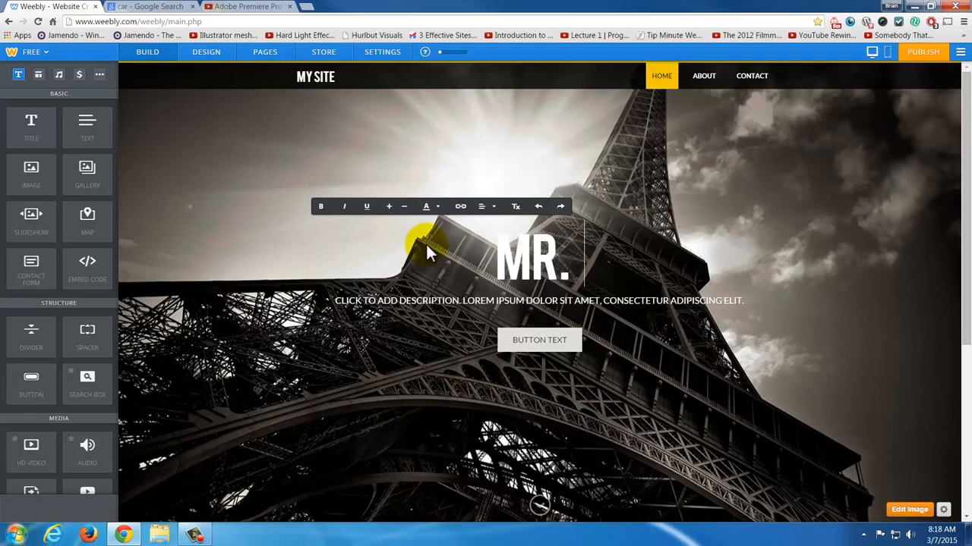
type(" MARK AND")
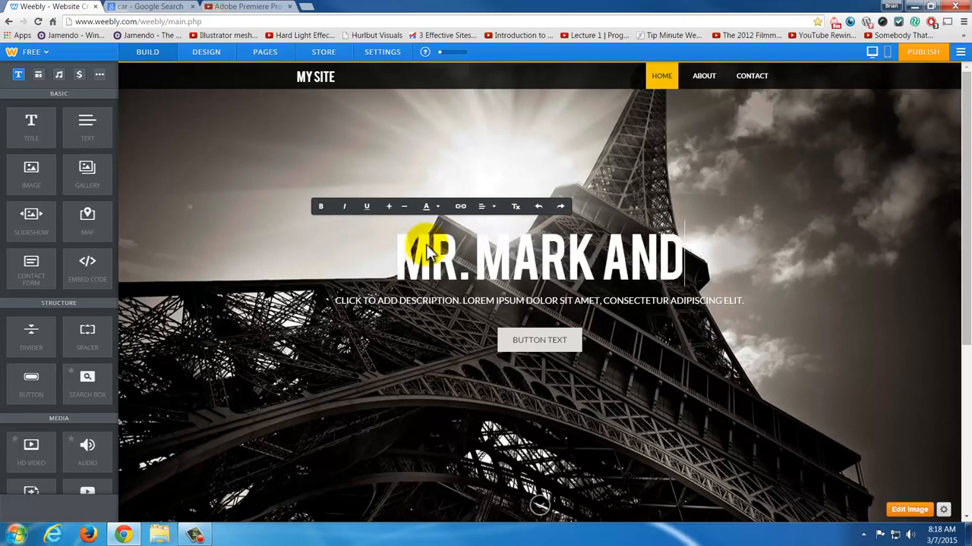
type("ERSON")
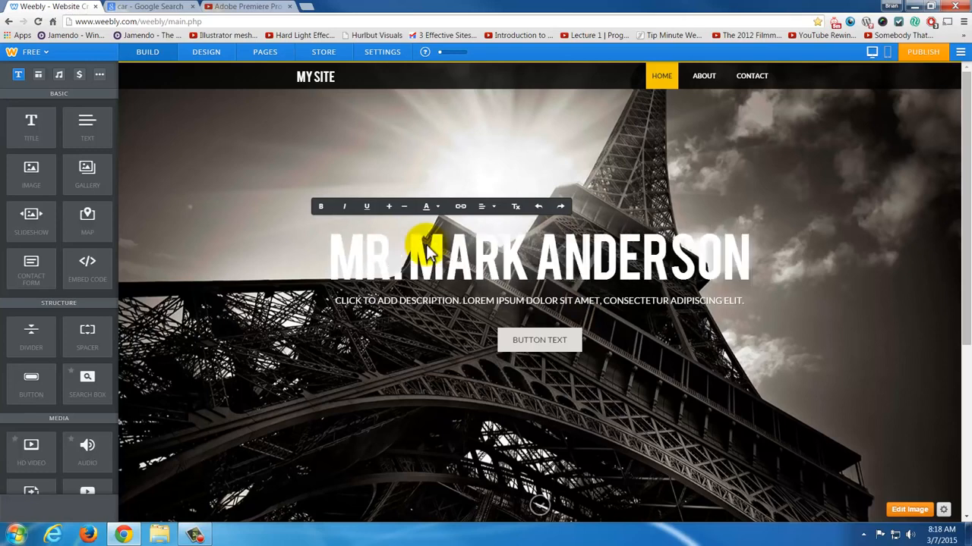
type("'S WEB")
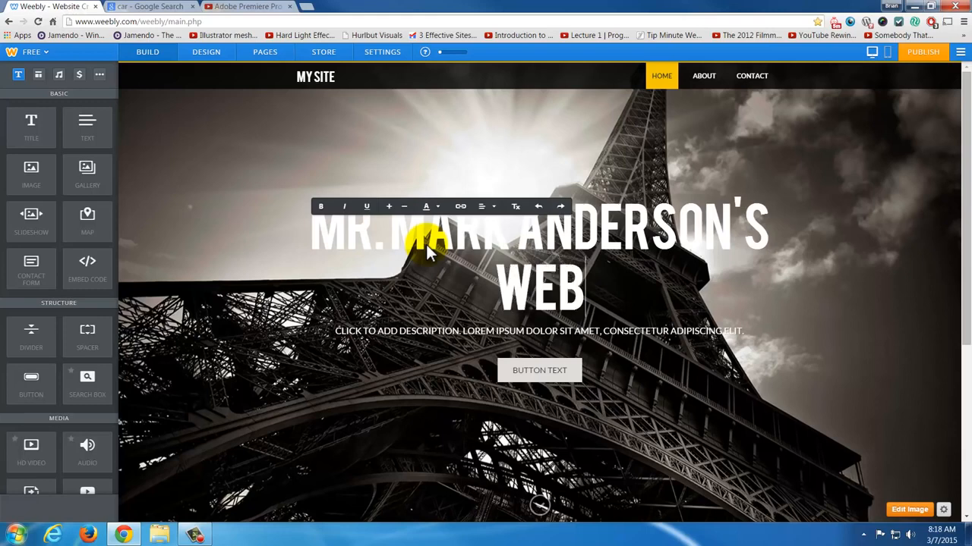
type("SITE")
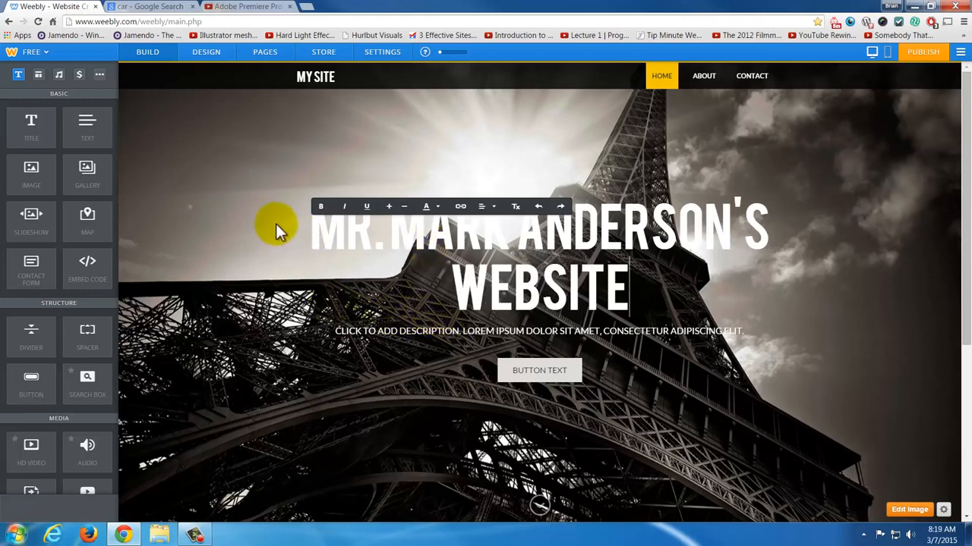
- Change the site's theme to Redux in the design options
left_click(213, 53)
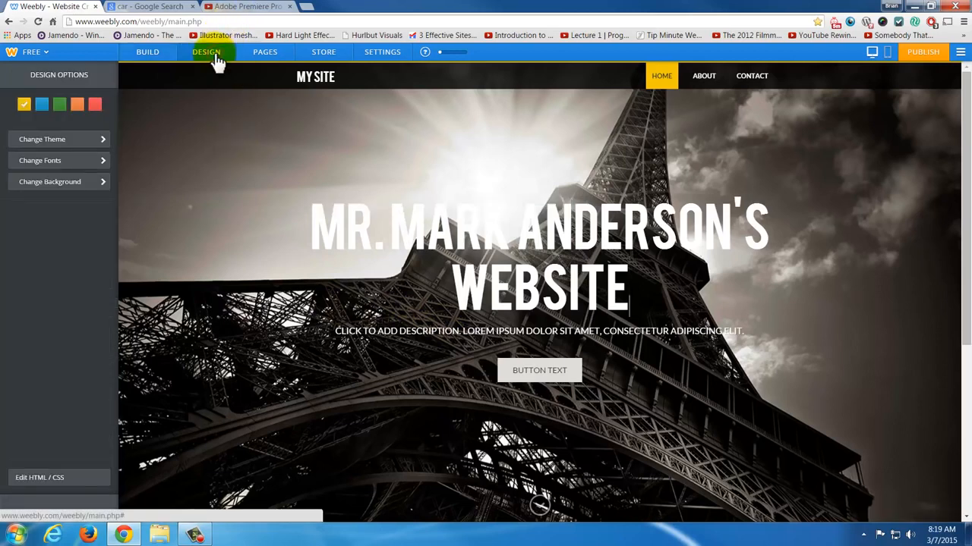
left_click(83, 140)
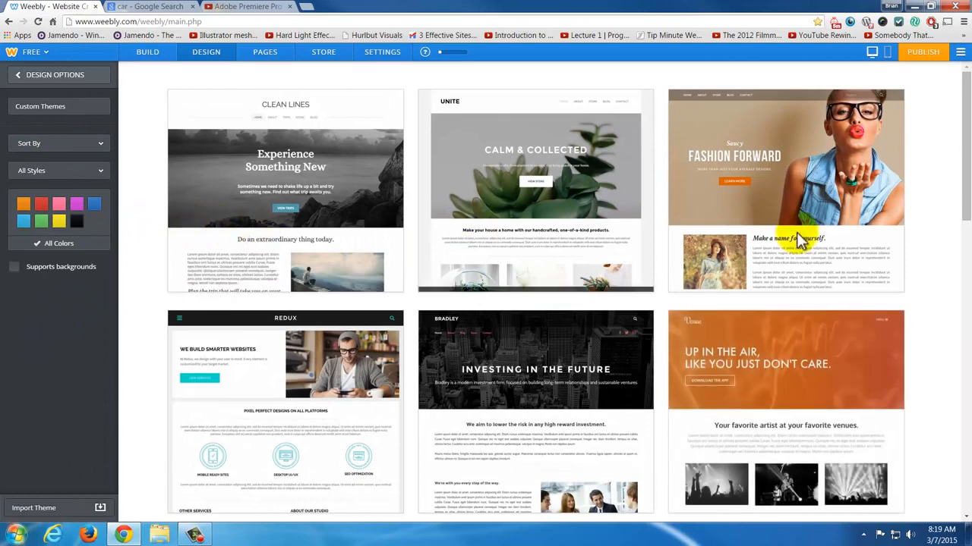
mouse_move(801, 212)
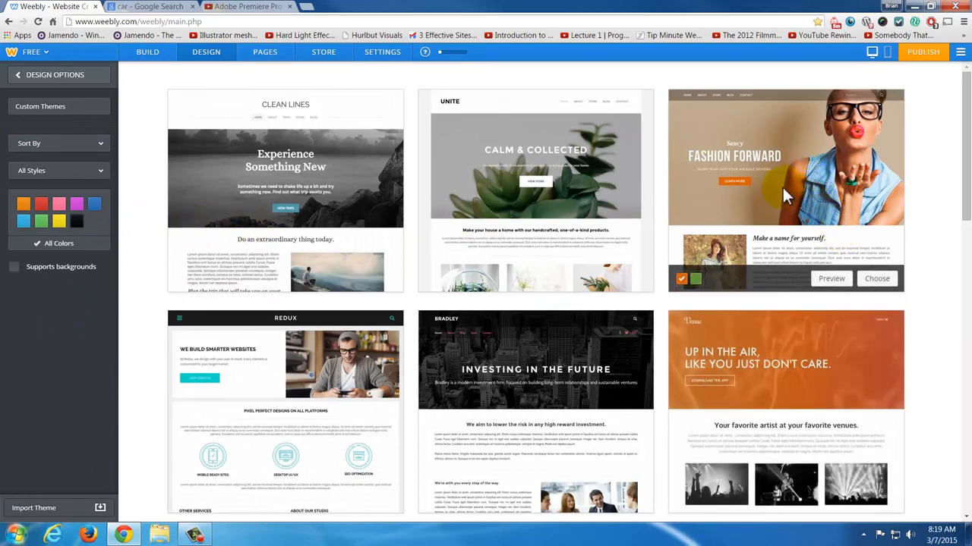
mouse_move(278, 390)
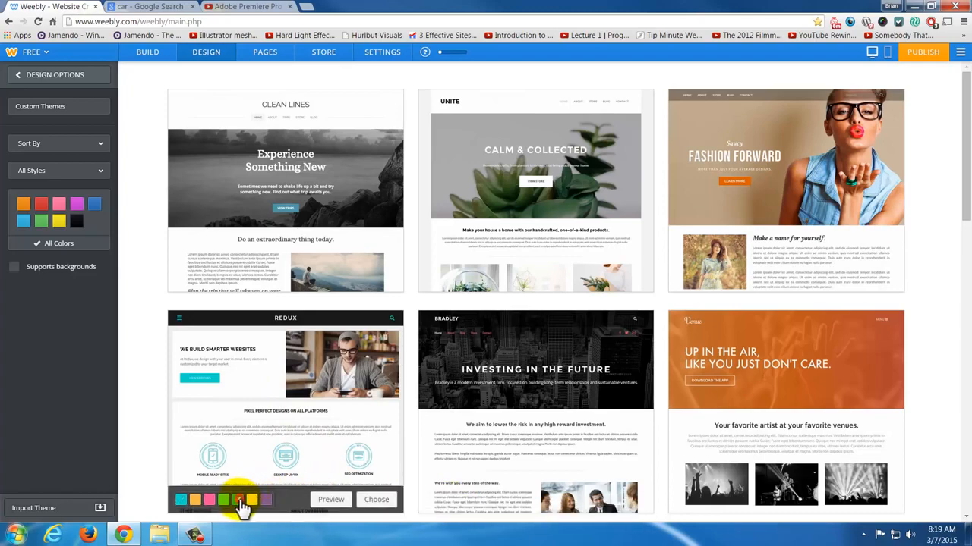
left_click(373, 501)
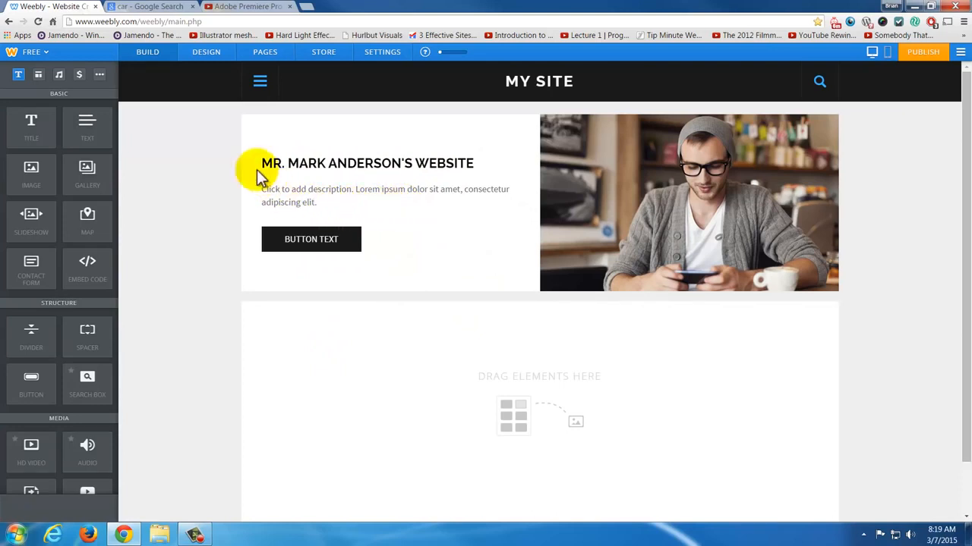
left_click(318, 201)
left_click(376, 205)
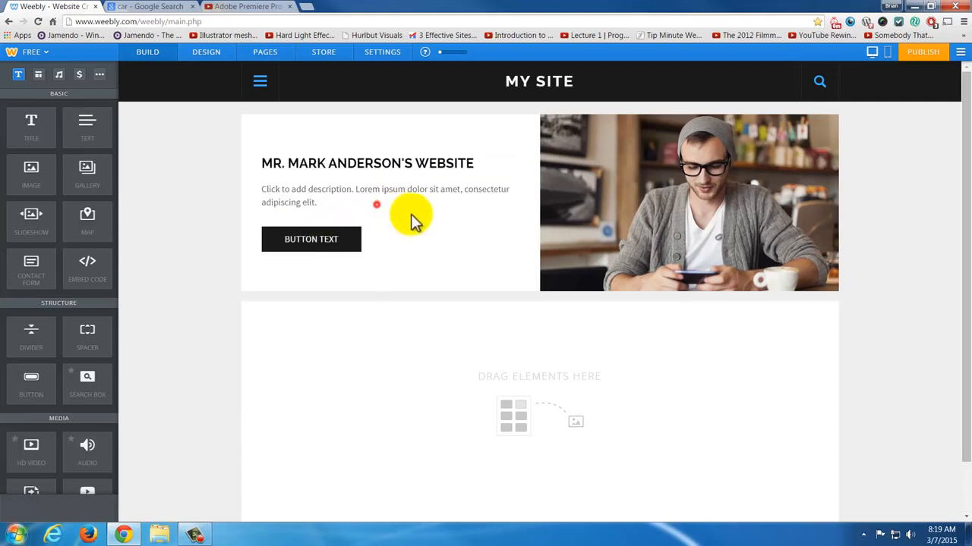
mouse_move(690, 183)
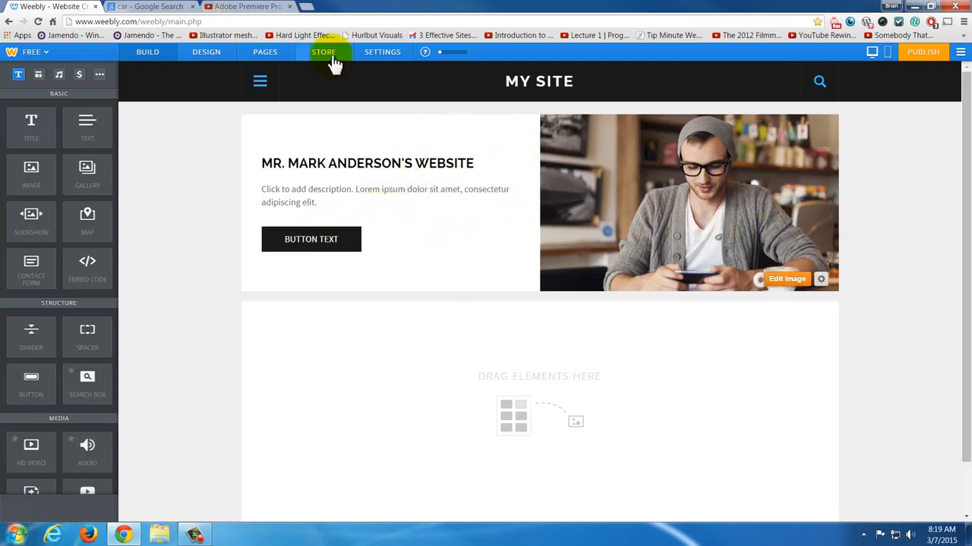
- Change the Home page's layout to Short Header, save it and return to editing the page
left_click(262, 51)
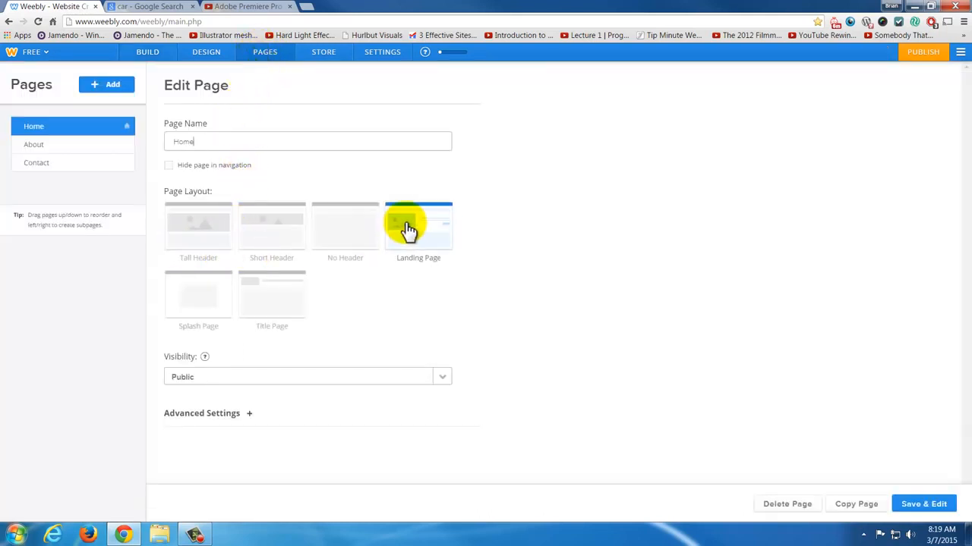
left_click(269, 239)
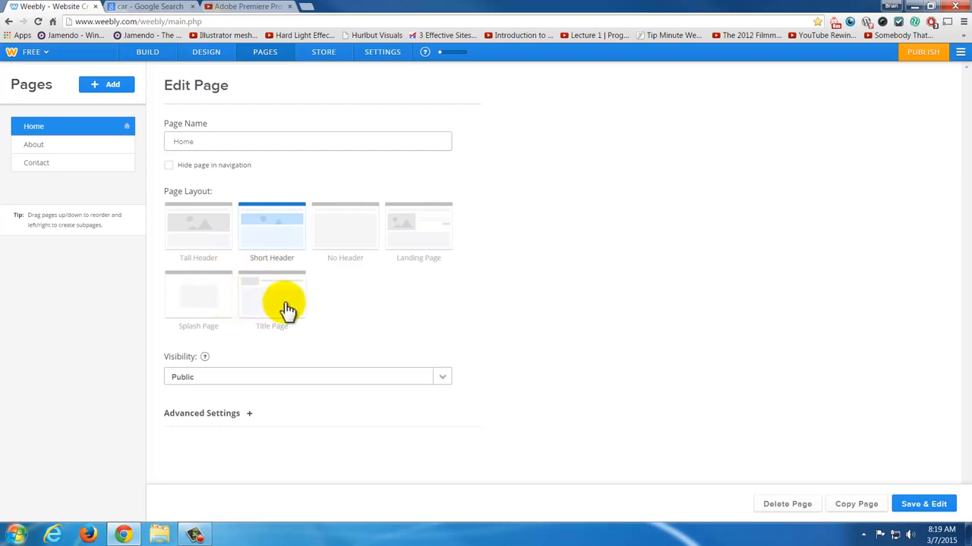
left_click(924, 507)
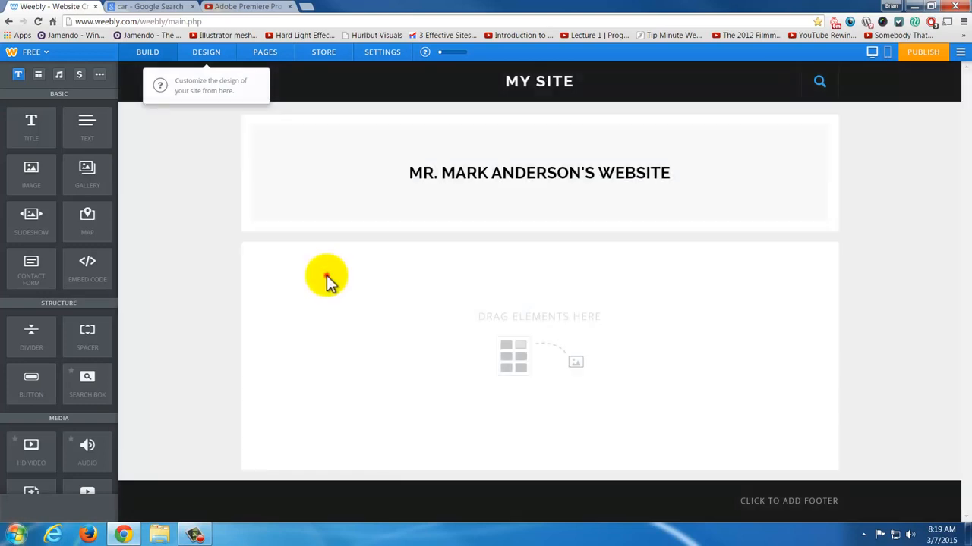
left_click(325, 275)
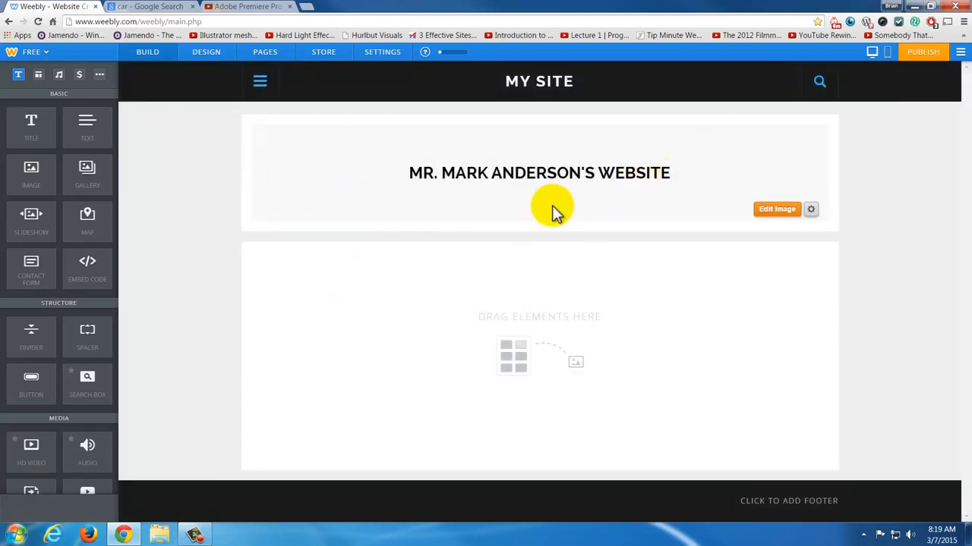
- Set the header background to the stock photo of the cyclist in a green jacket against a blue sky
left_click(778, 213)
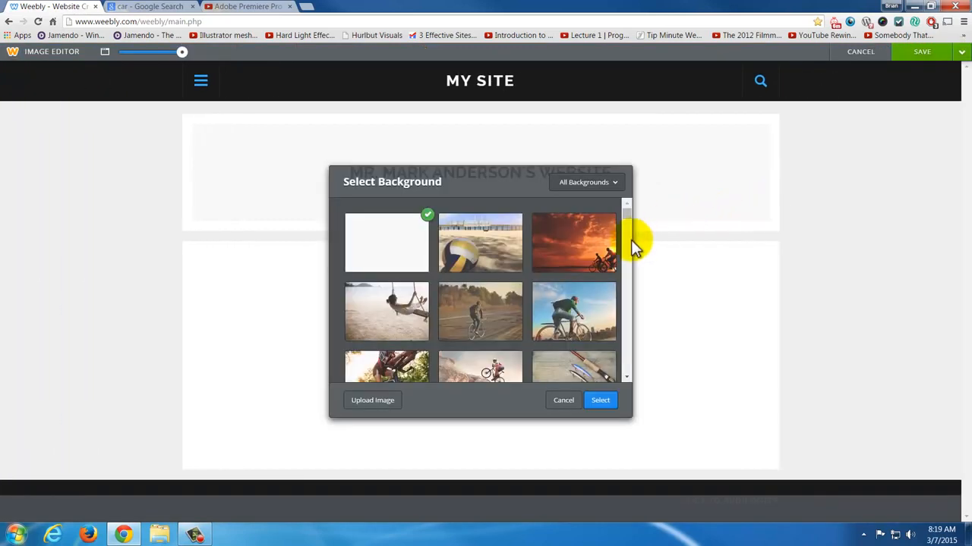
scroll(574, 297, "down", 2)
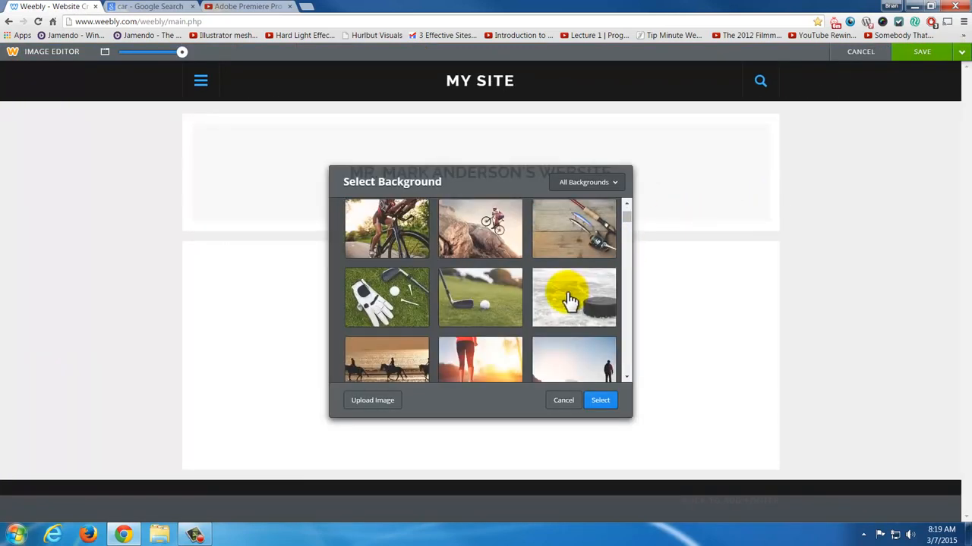
scroll(571, 300, "up", 3)
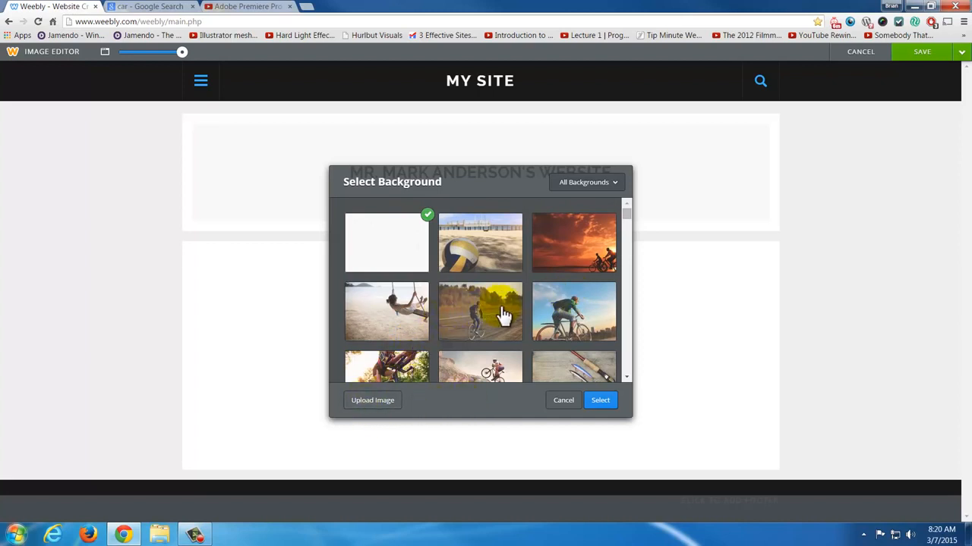
scroll(503, 316, "down", 1)
left_click(491, 258)
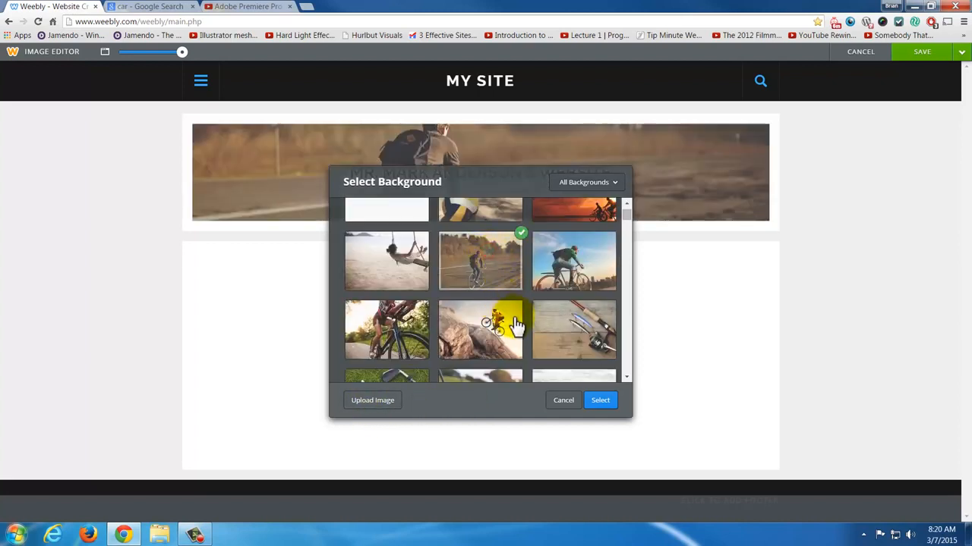
left_click(571, 281)
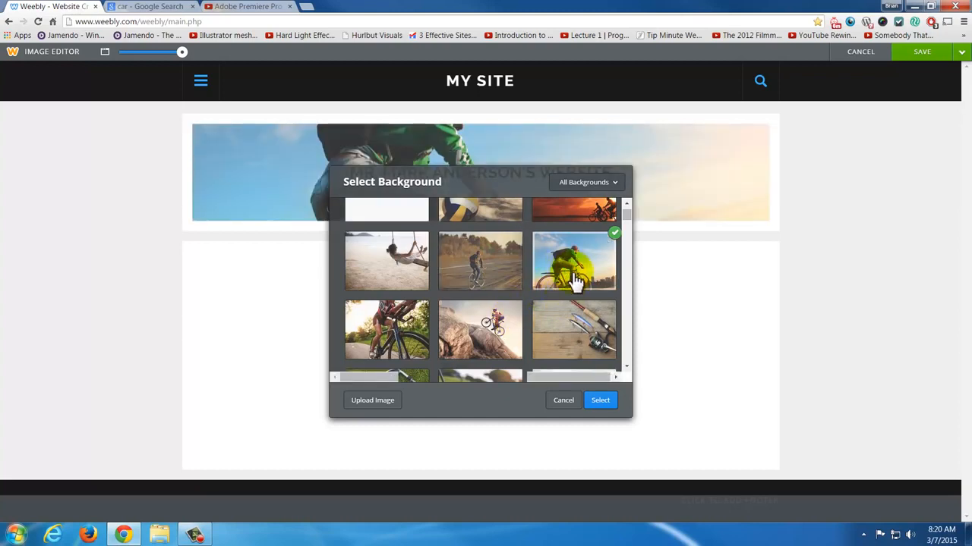
left_click(599, 400)
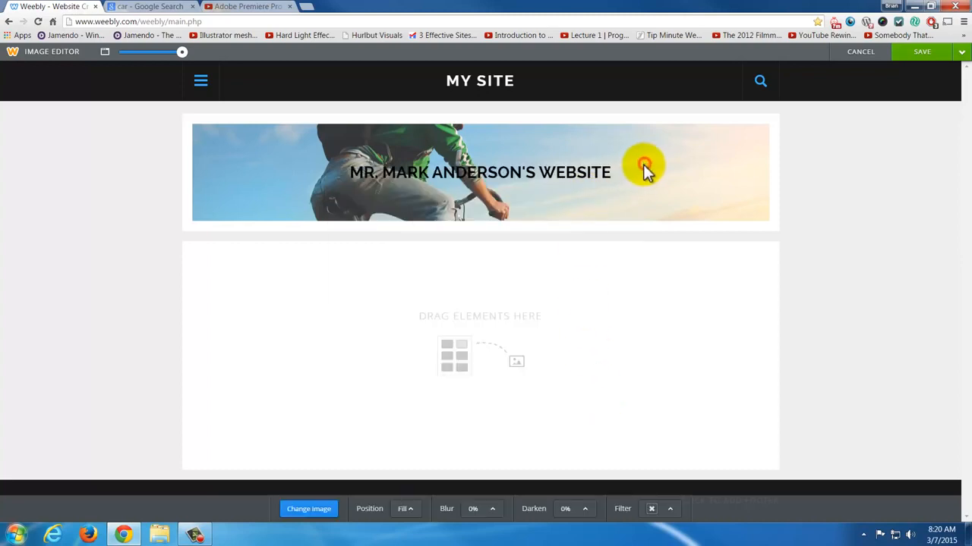
- Try the Left and Center positions for the header background image and return it to Fill
left_click(404, 518)
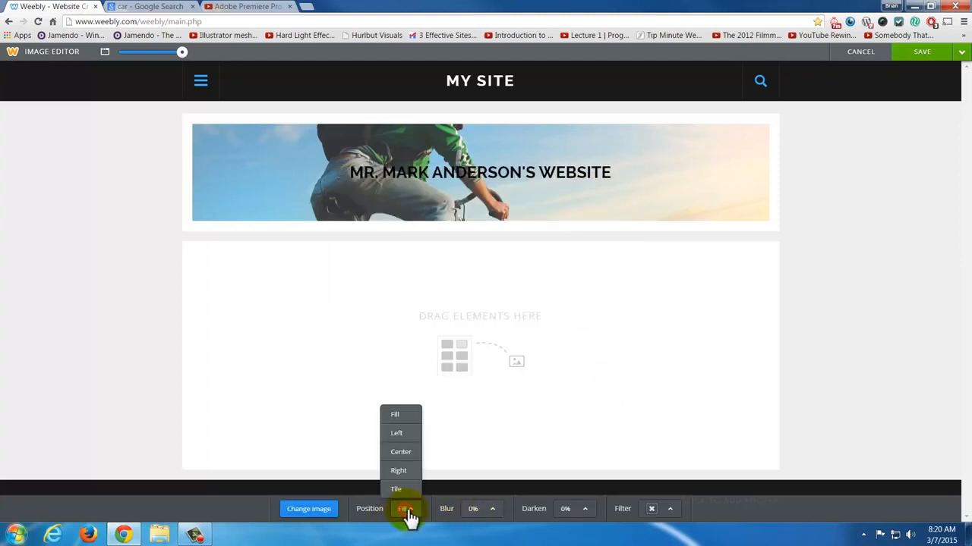
left_click(398, 434)
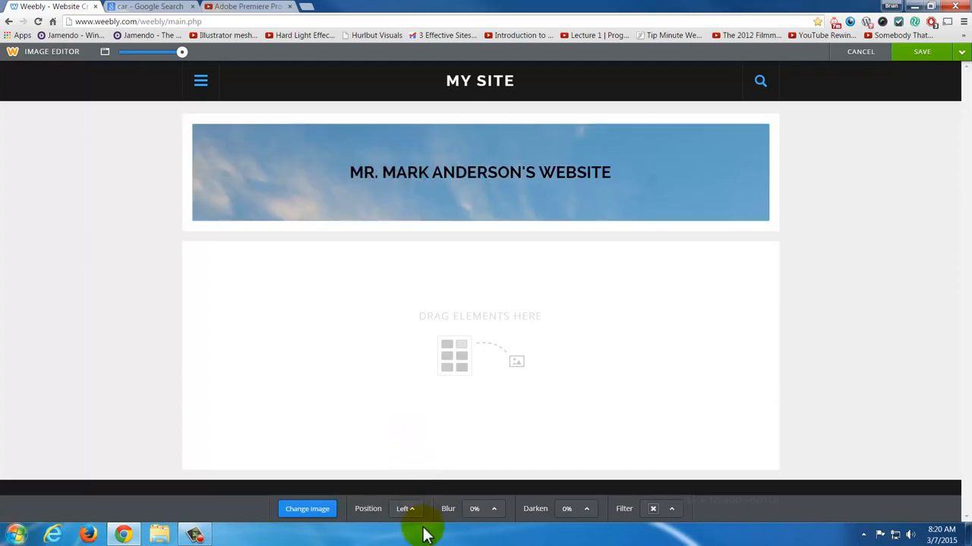
left_click(409, 512)
left_click(403, 452)
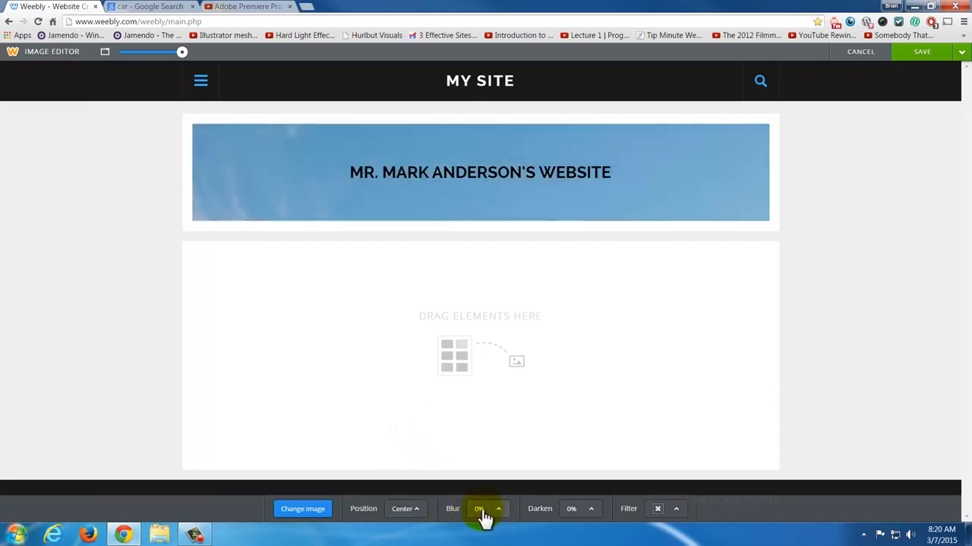
left_click(400, 516)
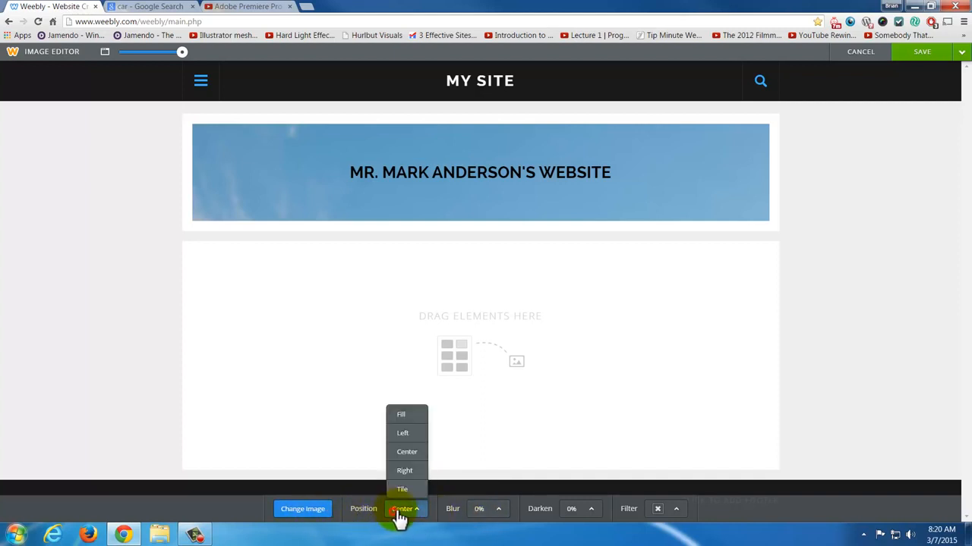
left_click(406, 454)
left_click(410, 515)
left_click(409, 417)
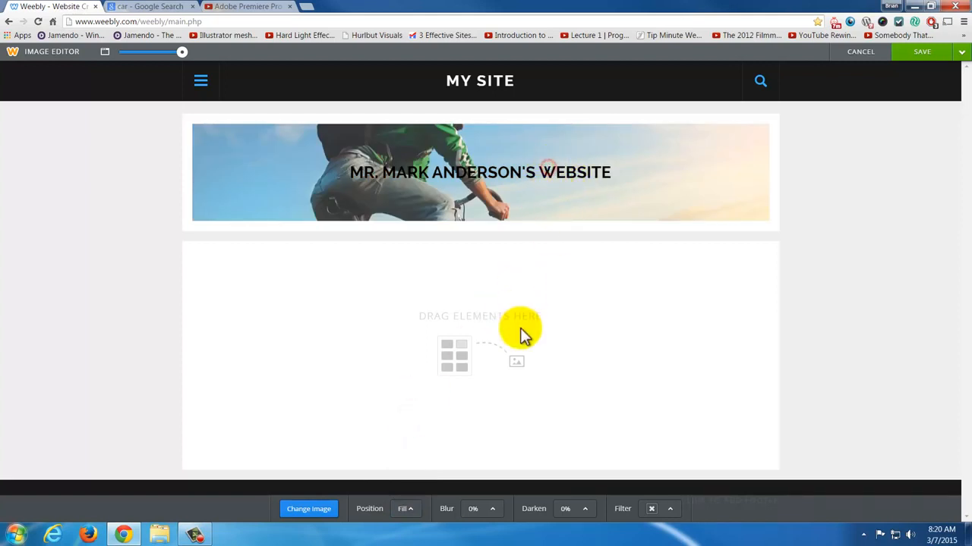
- Leave the background choice as it is and save the header image to all pages
left_click(323, 513)
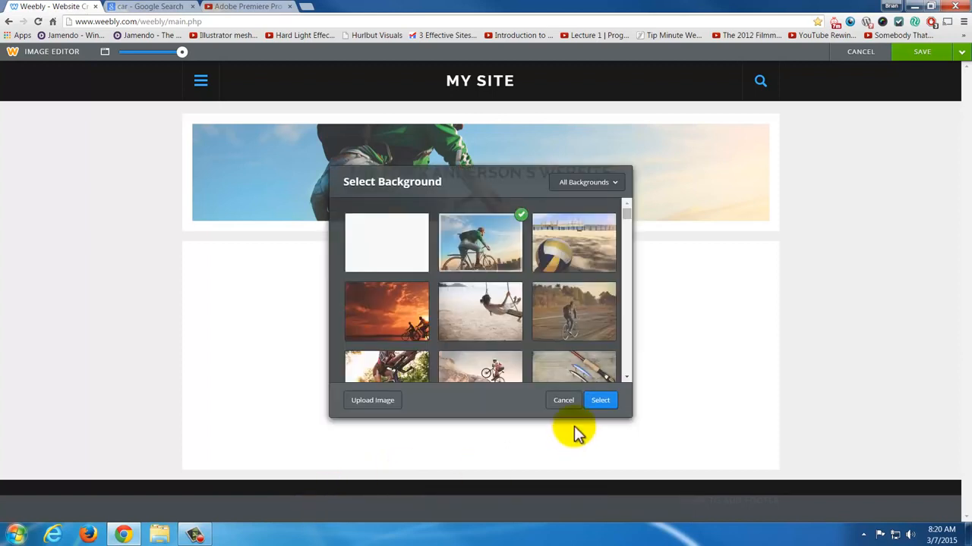
left_click(577, 403)
left_click(961, 51)
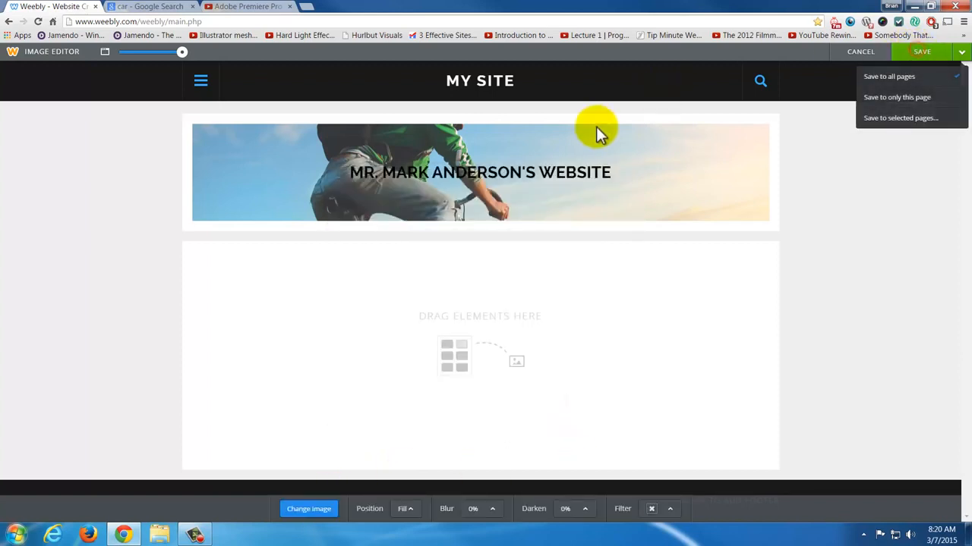
left_click(881, 78)
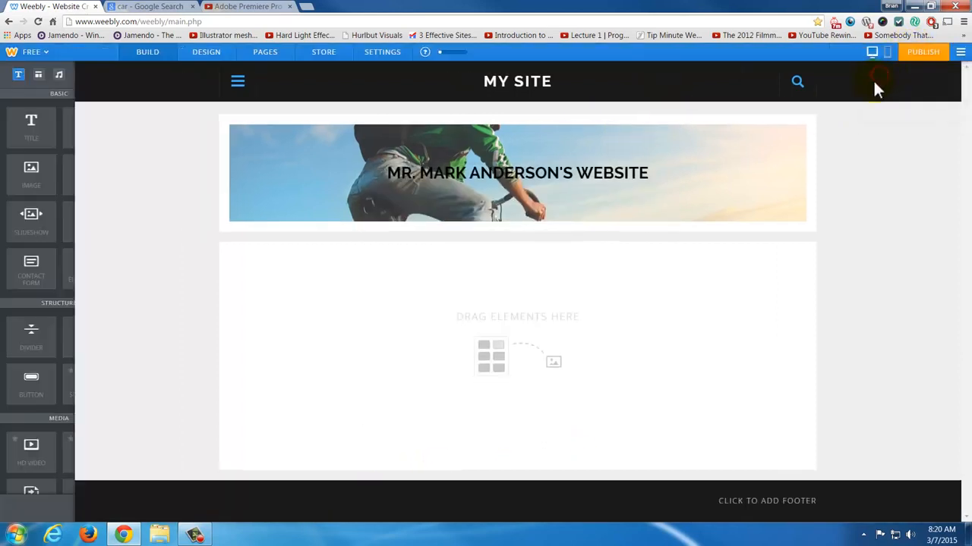
left_click(521, 170)
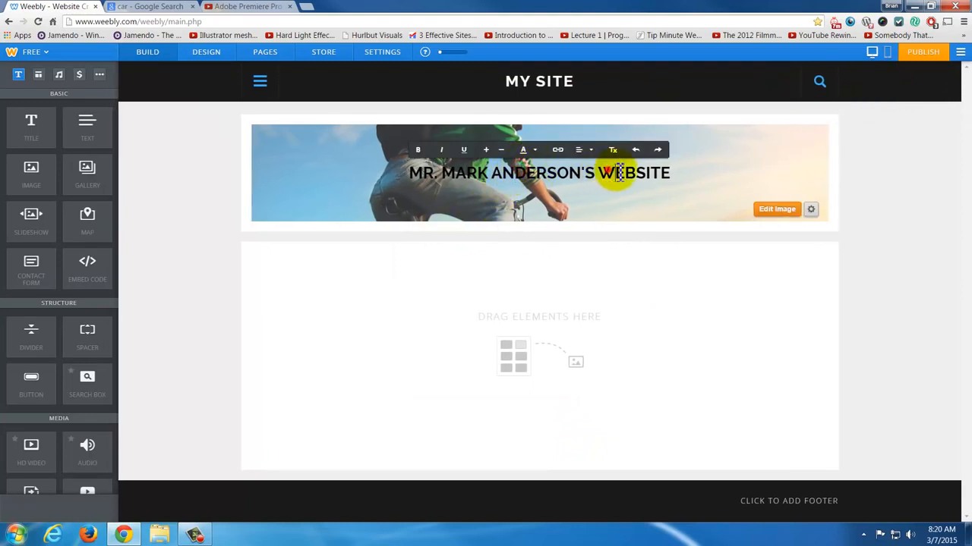
mouse_move(672, 174)
left_mouse_down()
mouse_move(435, 181)
mouse_move(668, 174)
left_mouse_up()
left_click(547, 228)
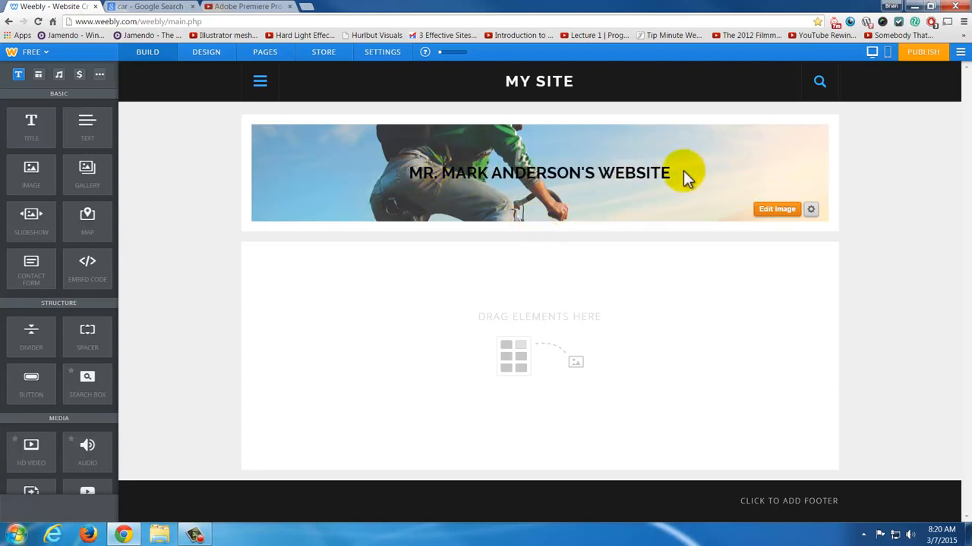
- Try the No Header layout on the Home page, replace it with Tall Header and save to return to editing
left_click(811, 210)
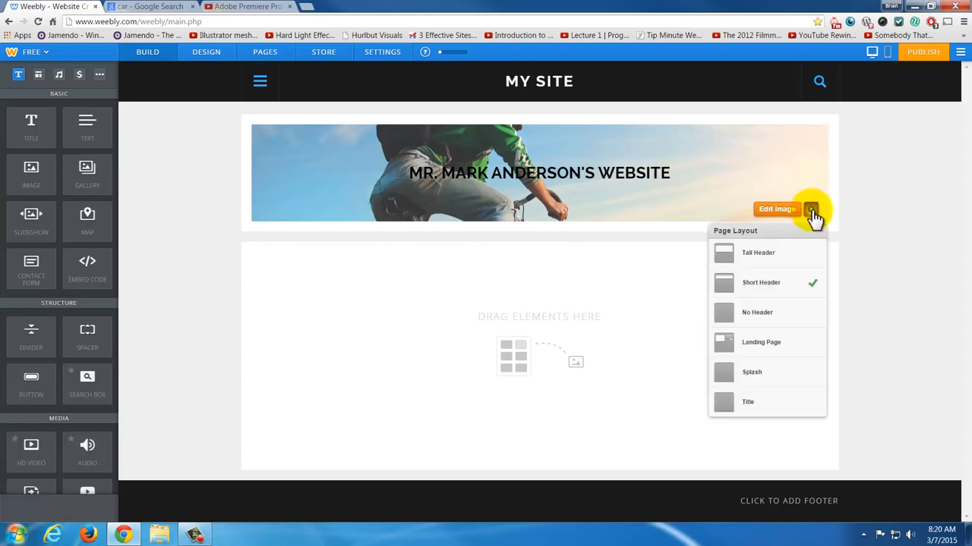
left_click(792, 313)
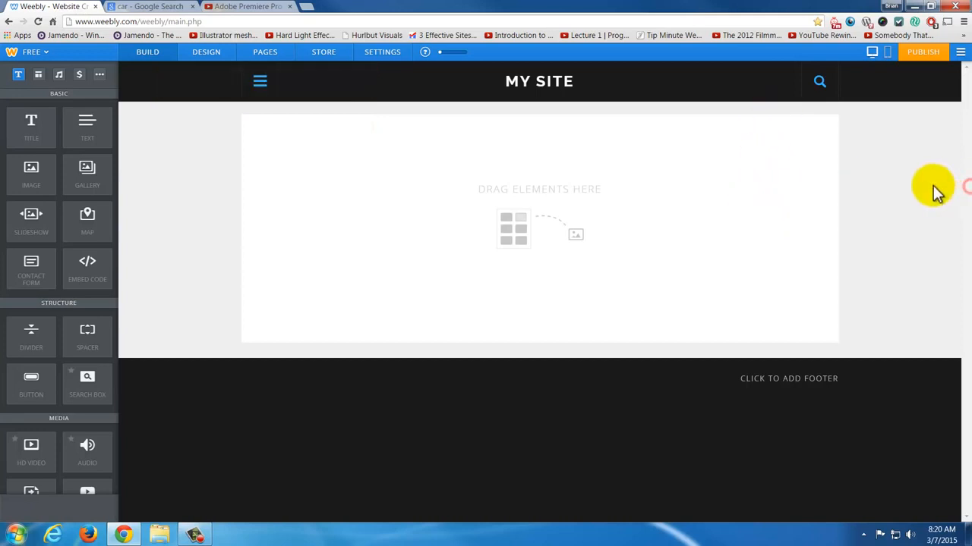
left_click(263, 53)
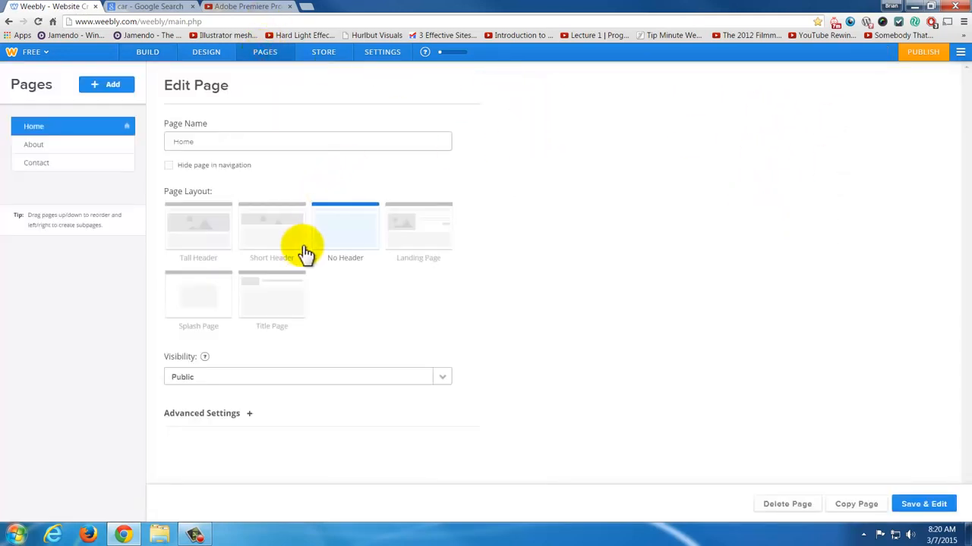
left_click(230, 239)
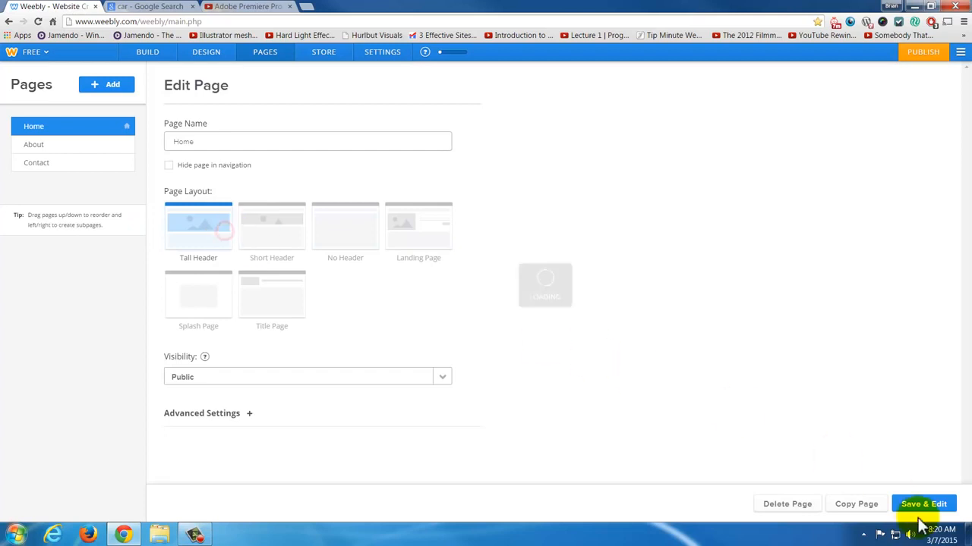
left_click(927, 503)
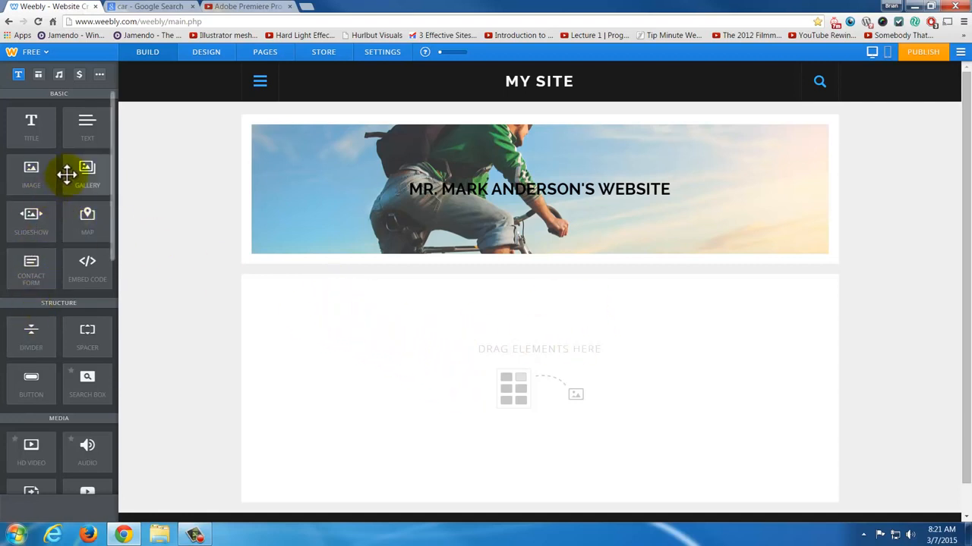
- Add a text element to the content area and enter "Here is my welcoming message to my" followed by filler text on three lines
left_click_drag(73, 123, 283, 367)
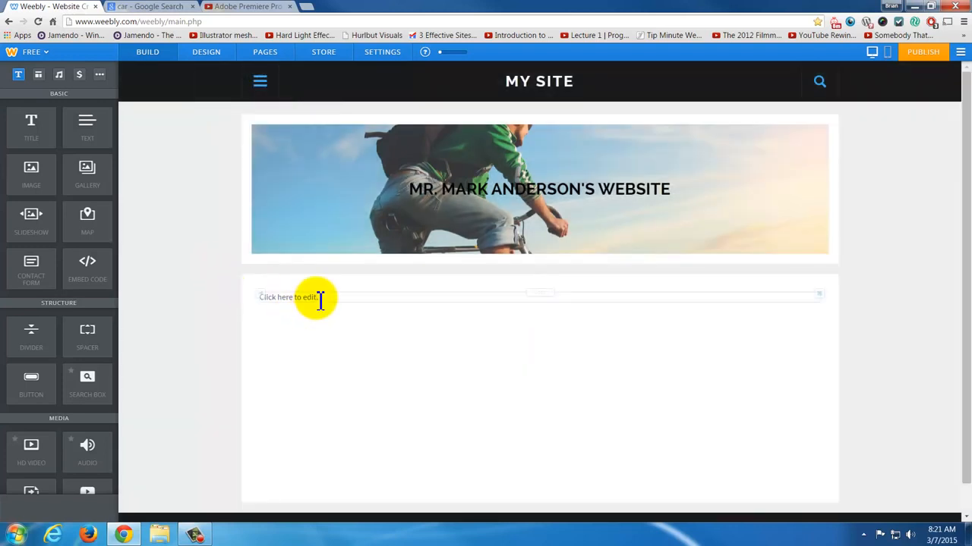
left_click(316, 298)
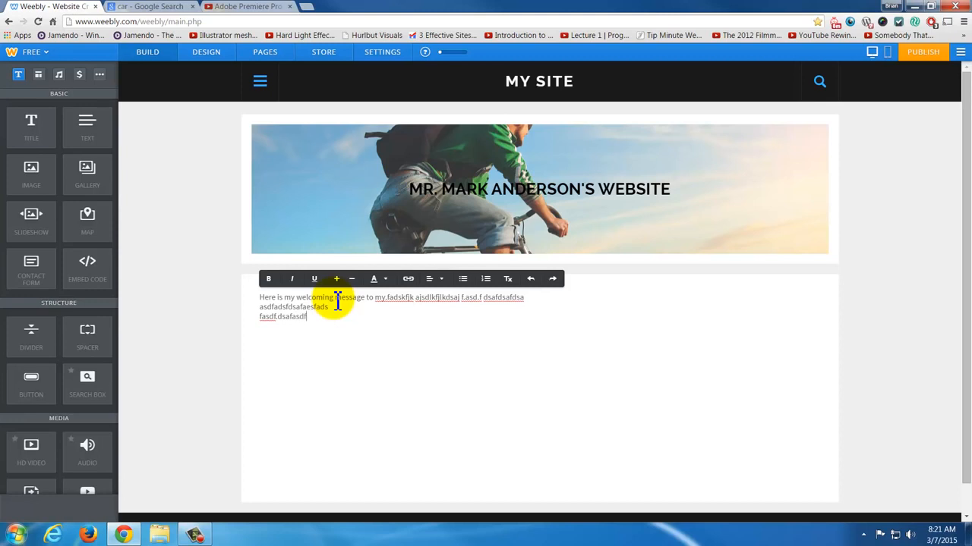
left_click(345, 362)
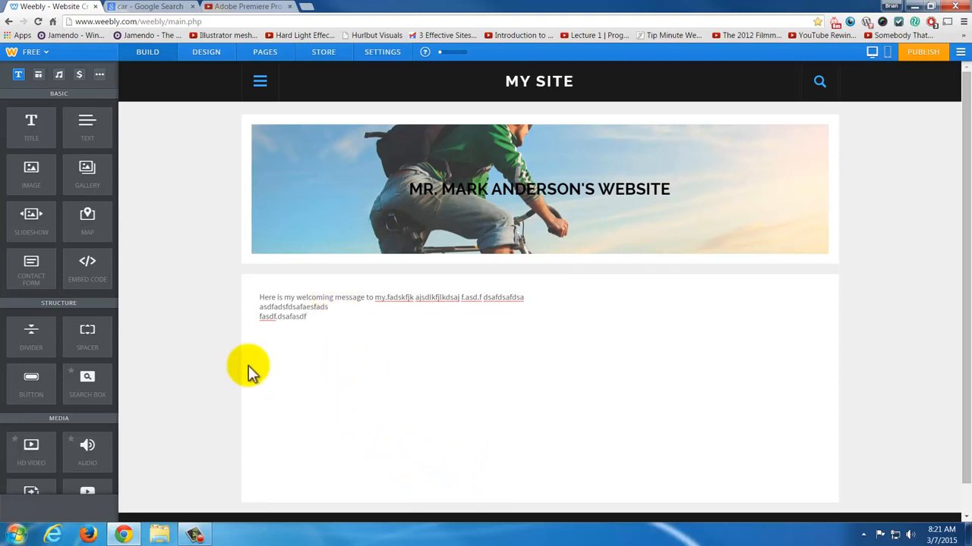
- Place a full-width image element above the welcome text and delete it
left_click_drag(34, 173, 471, 295)
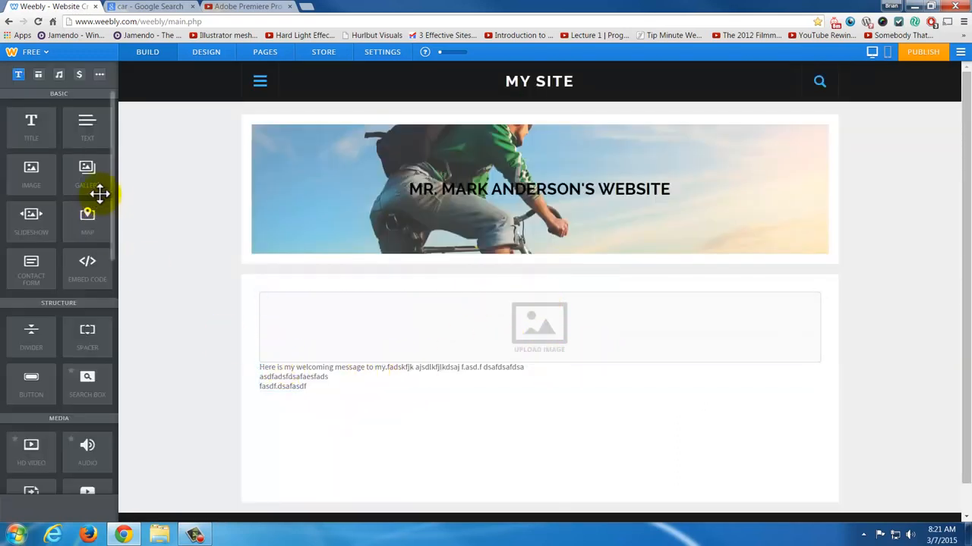
left_click(818, 295)
left_click(801, 267)
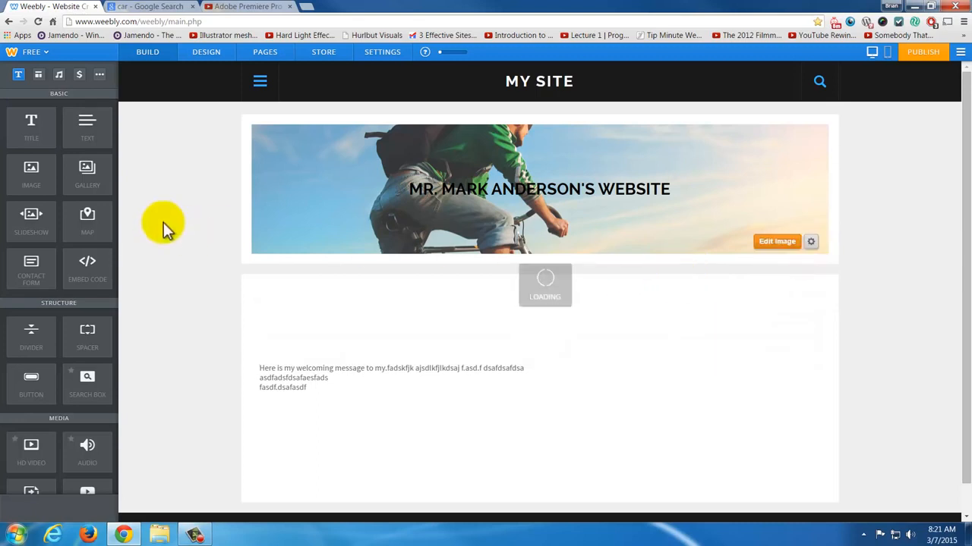
- Place an image element beside the start of the welcome text, with the text wrapping to its right, and open its image chooser
left_click_drag(52, 174, 284, 309)
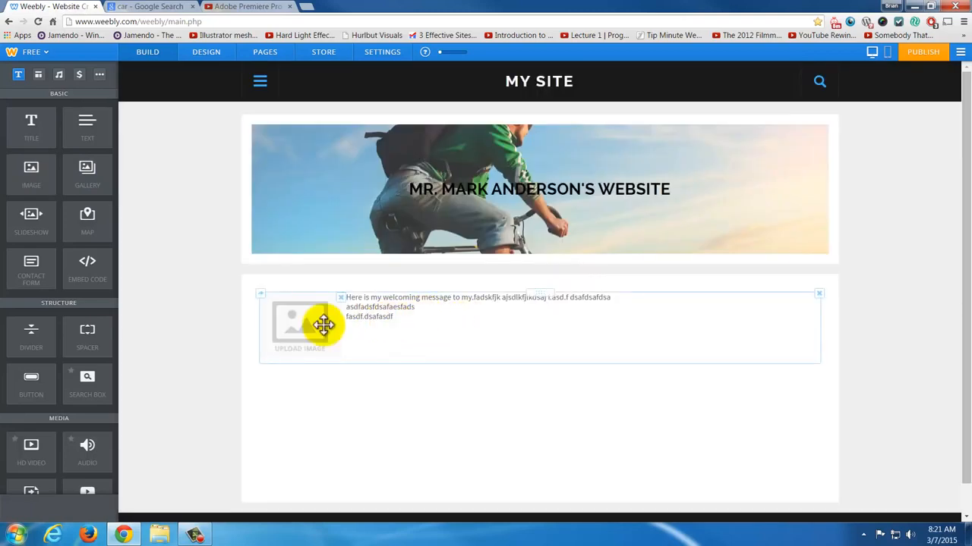
left_click(373, 317)
left_click(292, 325)
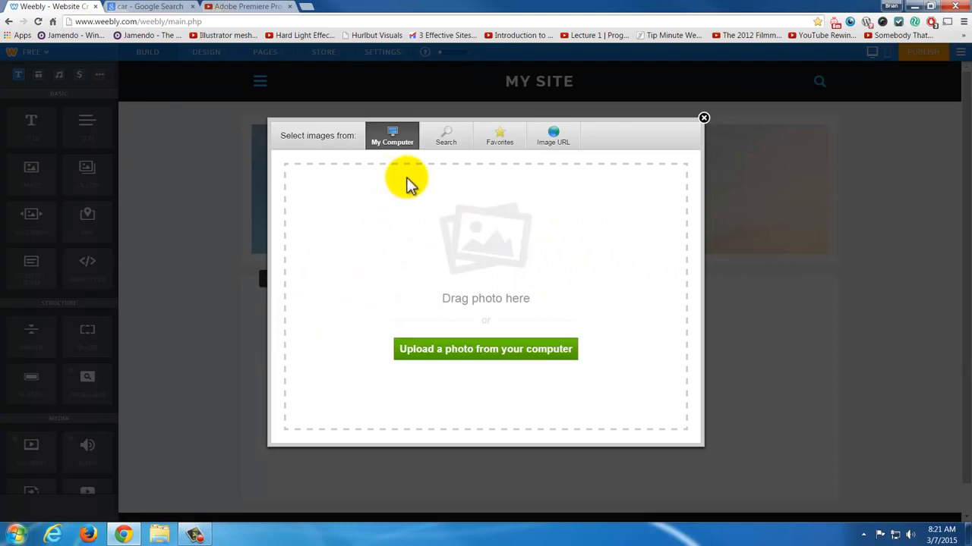
- Look through the My Computer and Search image sources and choose Image URL as the source
left_click(554, 143)
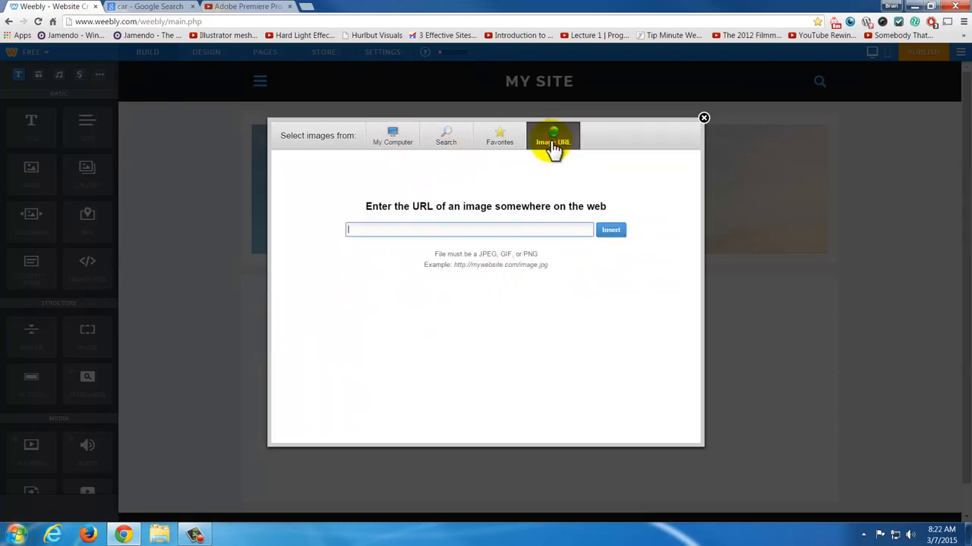
left_click(391, 144)
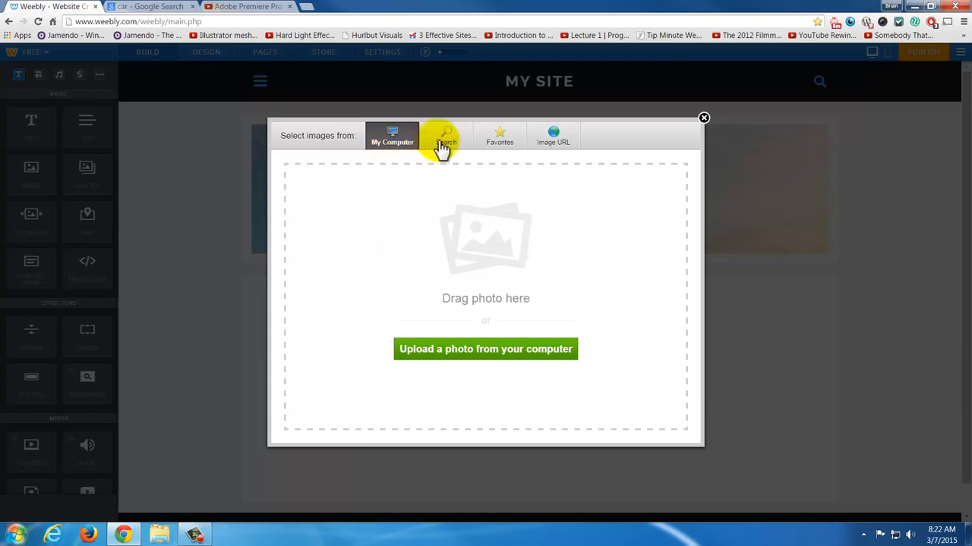
left_click(445, 140)
left_click(405, 145)
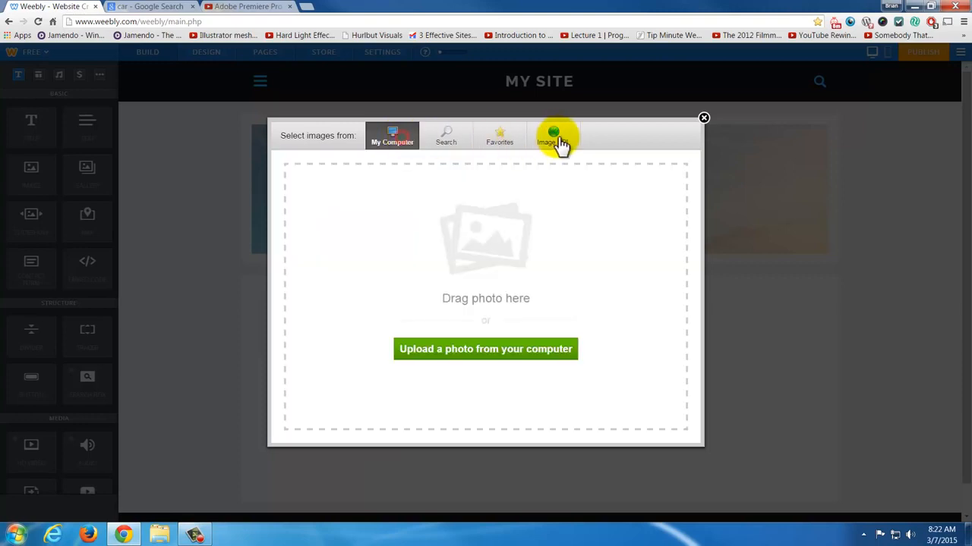
left_click(562, 141)
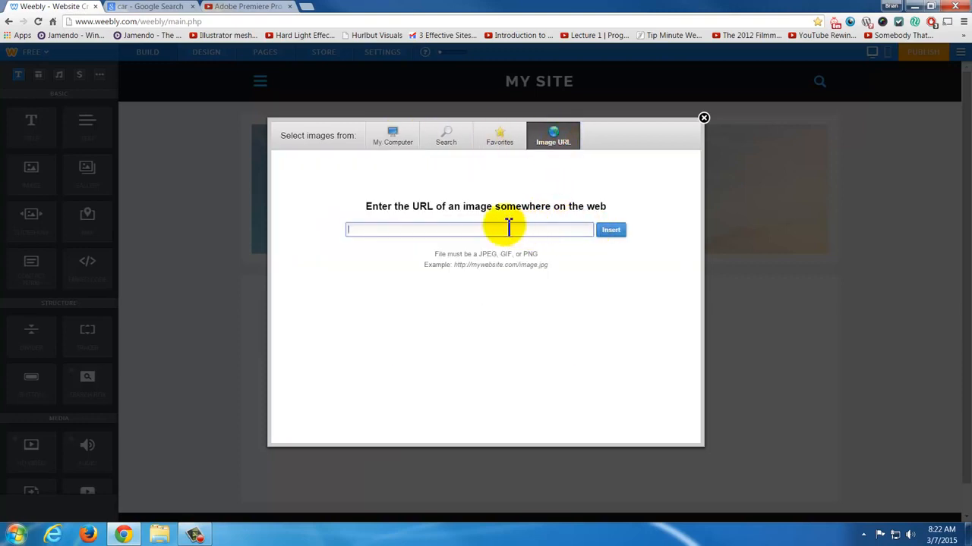
- Switch to the Google Images results for car and open the preview of the Transformer Car photo from flickr.com
left_click(151, 6)
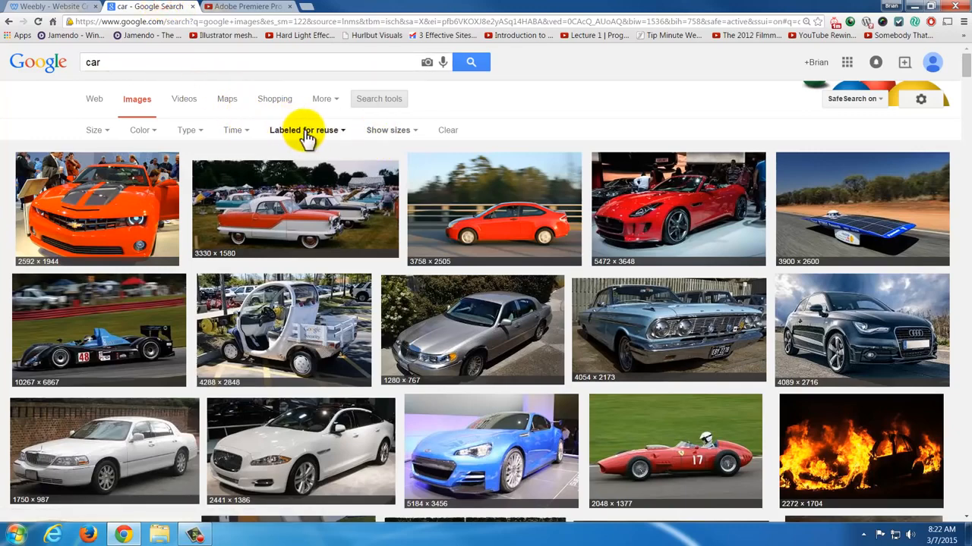
scroll(653, 235, "down", 2)
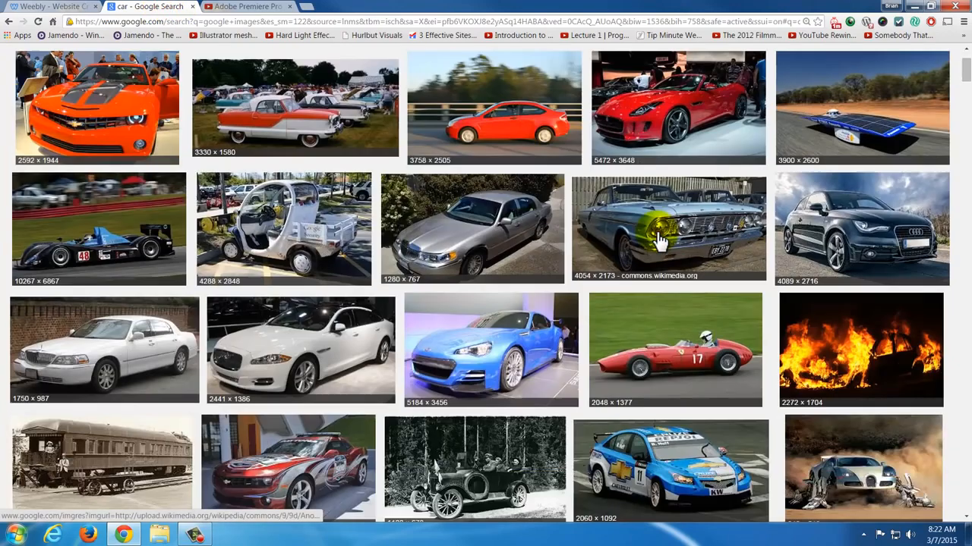
scroll(657, 240, "down", 3)
left_click(889, 311)
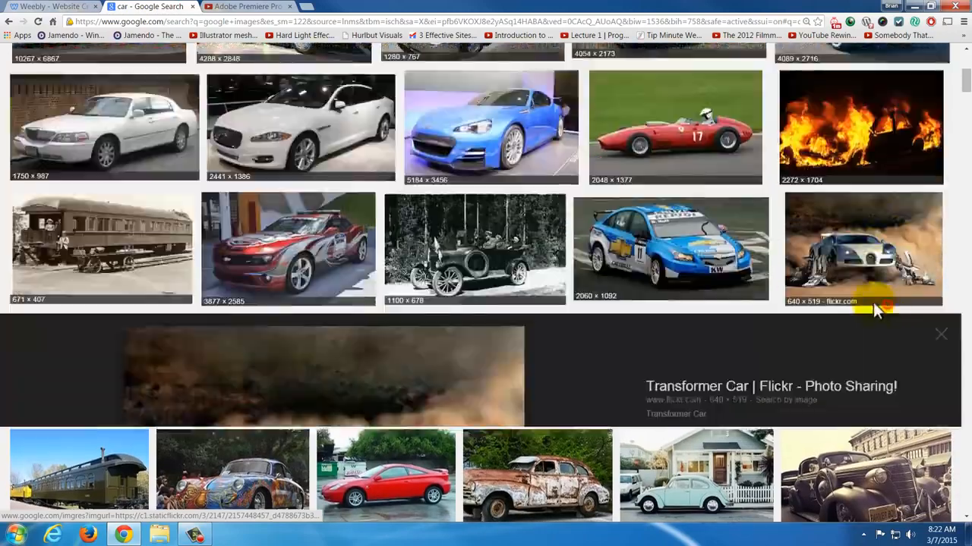
- Open the Transformer Car photo at full size, copy the image, and return to the Weebly image chooser's URL entry
scroll(875, 308, "up", 8)
scroll(875, 309, "down", 8)
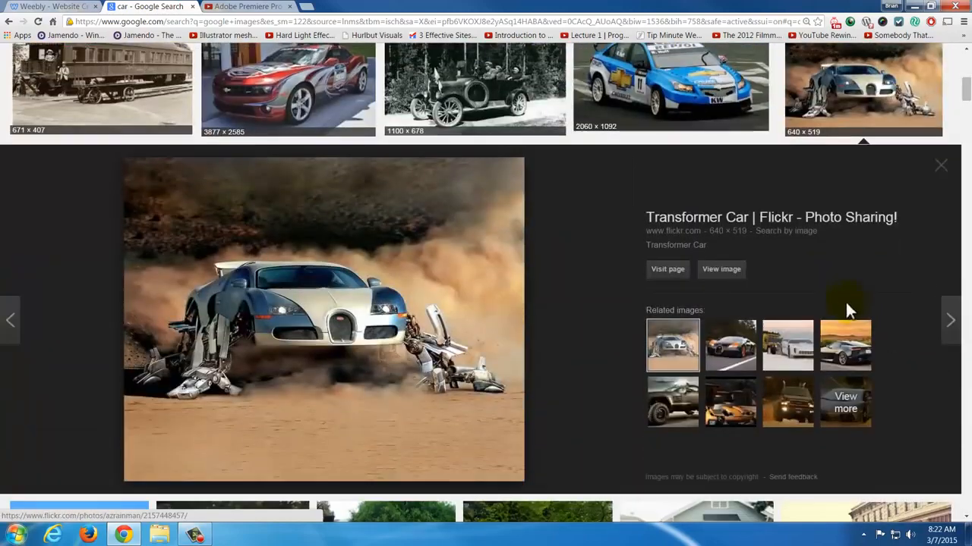
left_click(718, 271)
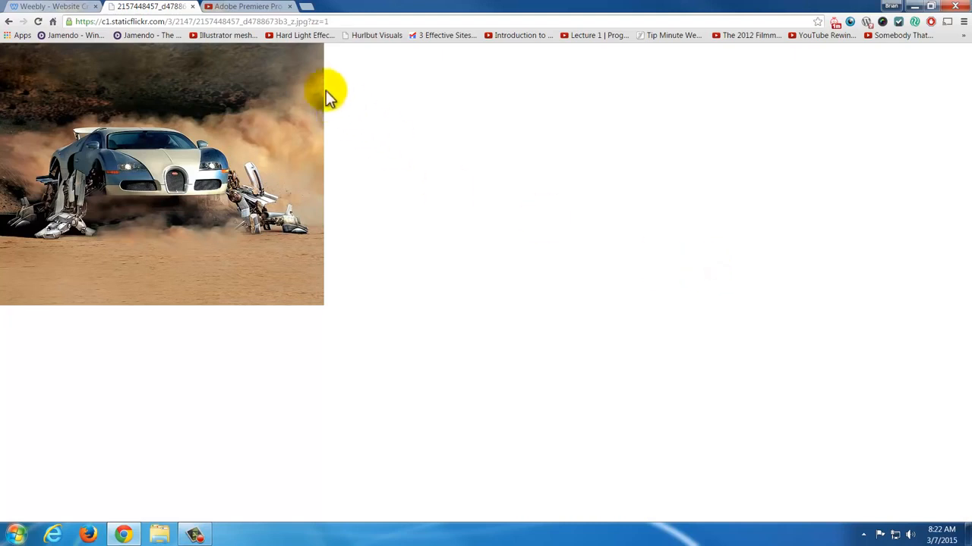
right_click(159, 219)
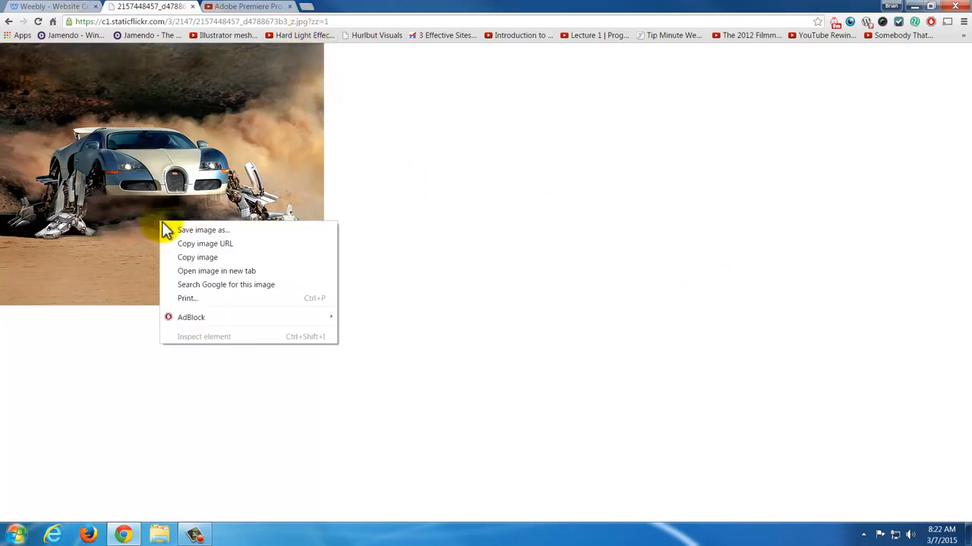
left_click(212, 257)
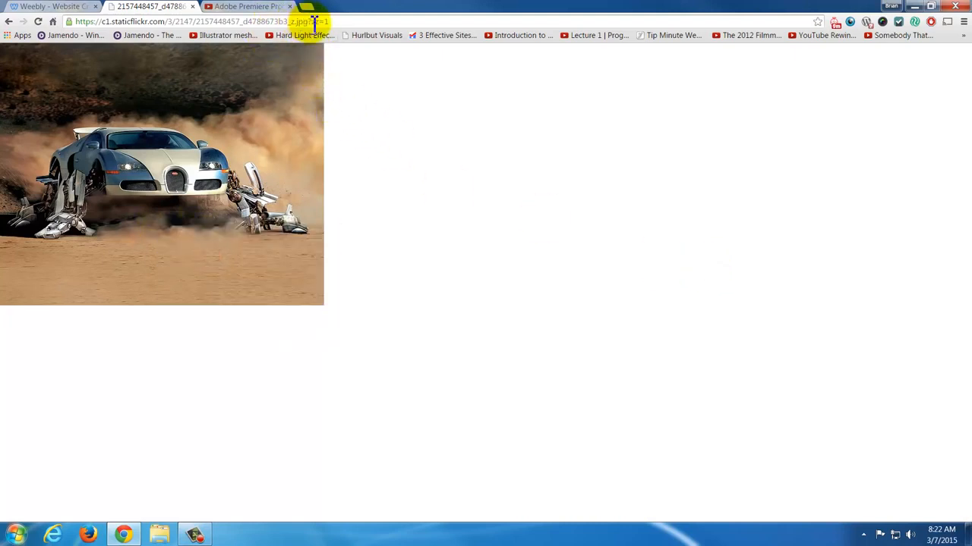
left_click(90, 7)
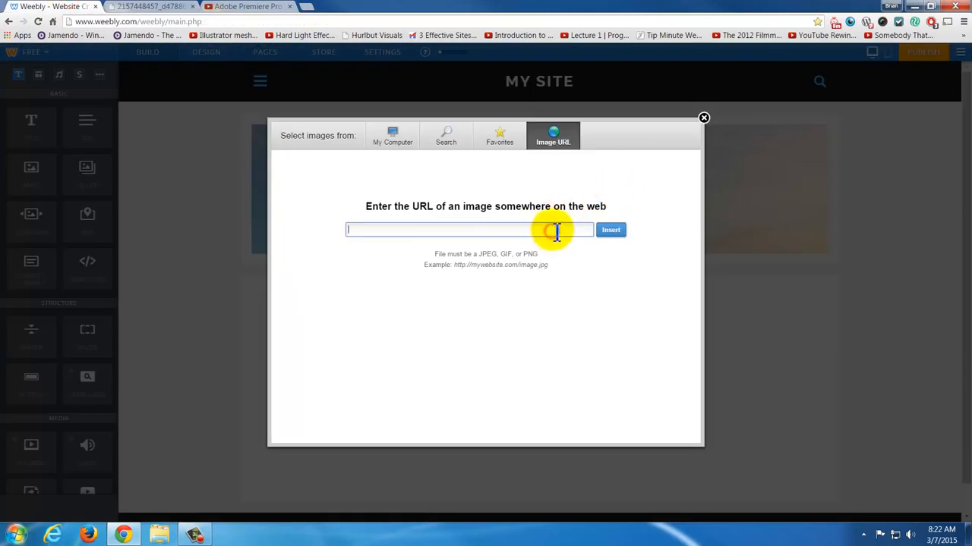
- Copy the Transformer Car photo's web address from its browser tab and try to insert it as the image URL in Weebly
left_click(182, 7)
left_click(149, 23)
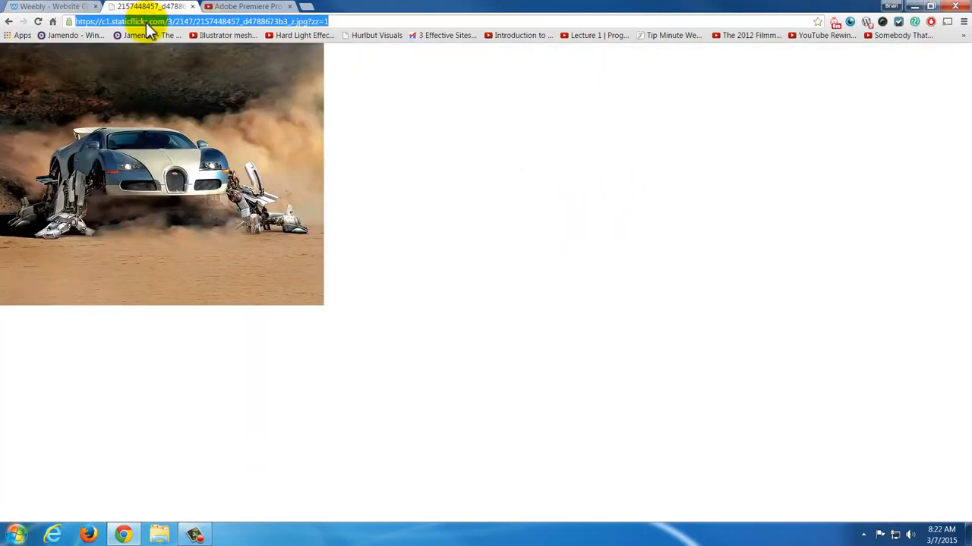
key("ctrl+c")
left_click(76, 7)
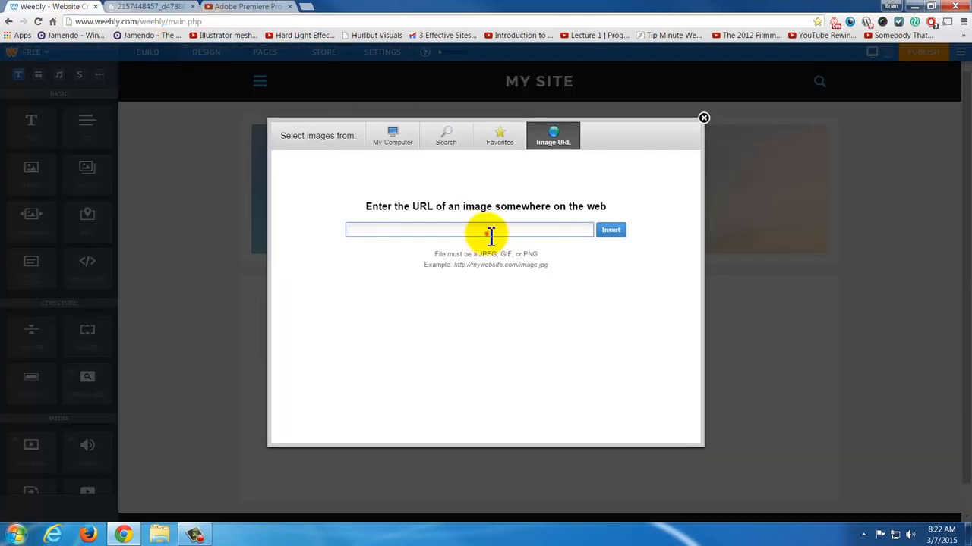
left_click(493, 231)
key("ctrl+v")
left_click(610, 230)
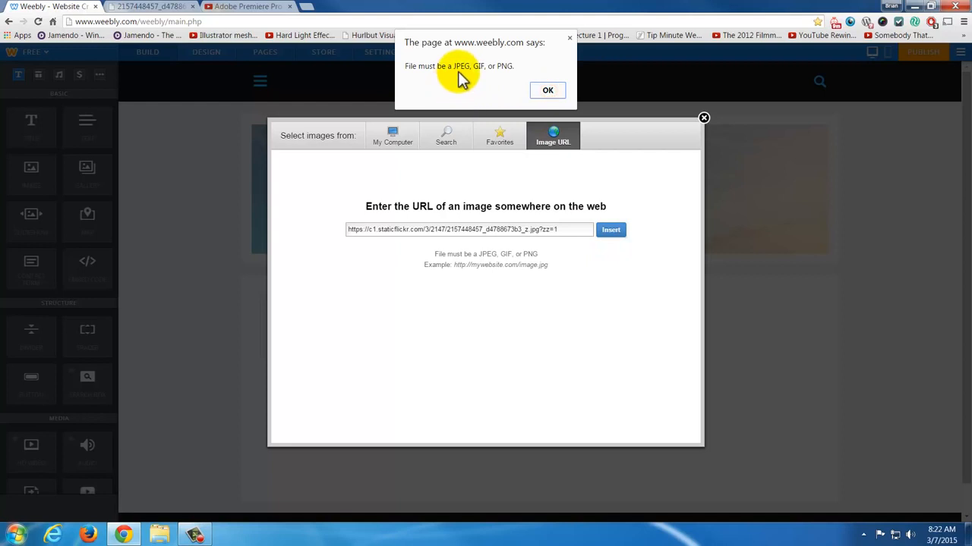
left_click(553, 89)
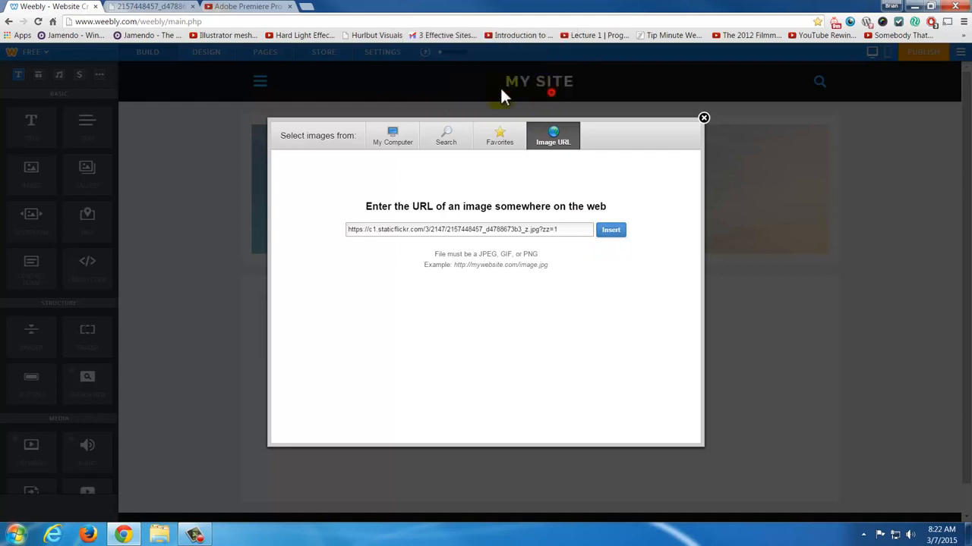
- Return to the Google Images results for car and open the red car photo from commons.wikimedia.org at full size
left_click(139, 7)
left_click(317, 22)
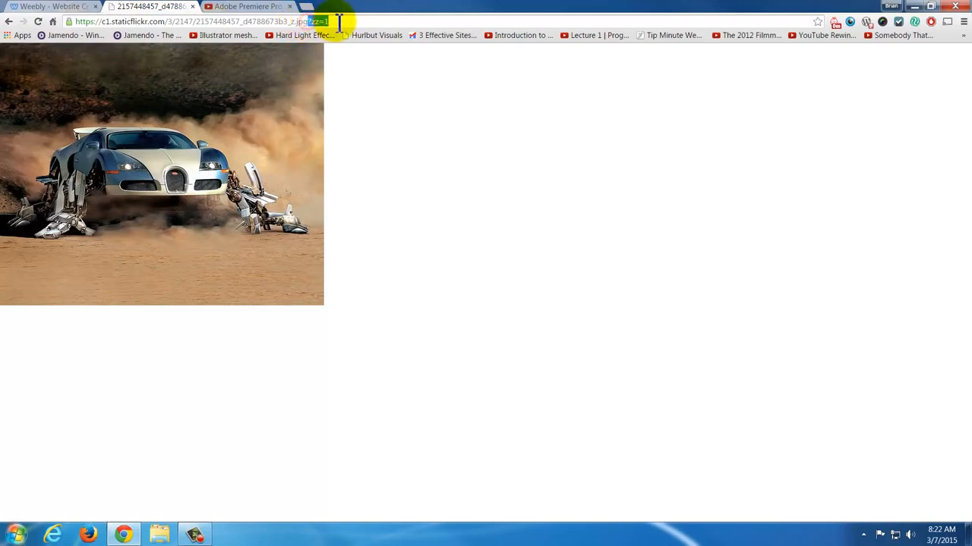
left_click(10, 22)
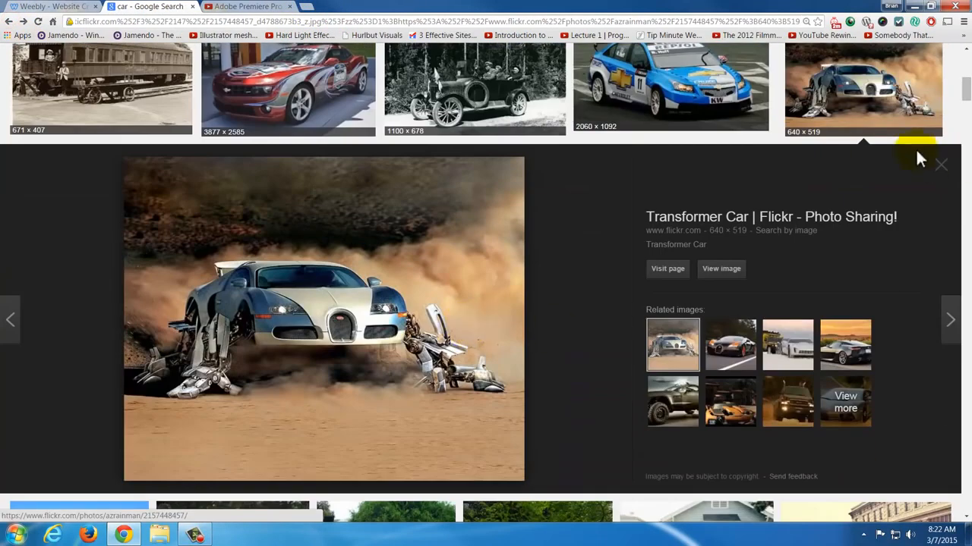
left_click(941, 165)
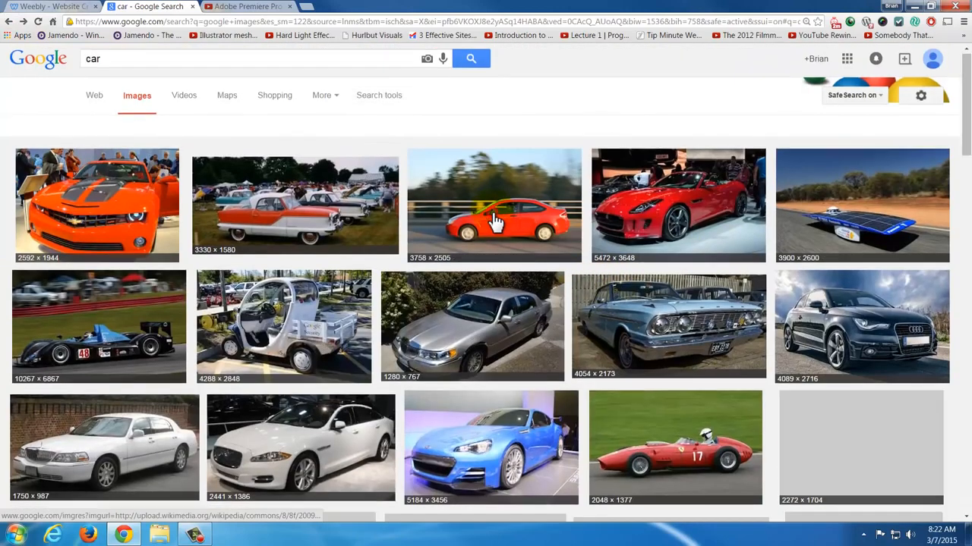
left_click(493, 220)
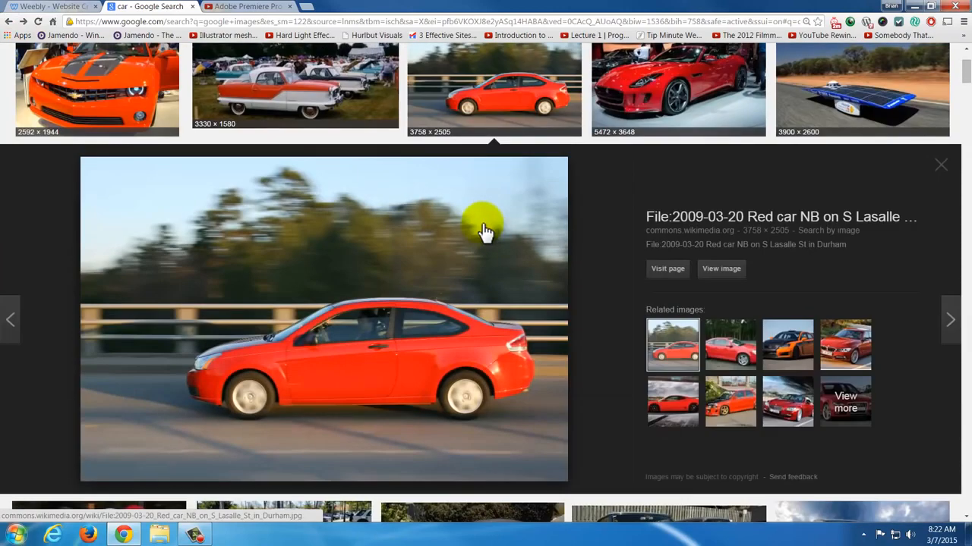
left_click(719, 270)
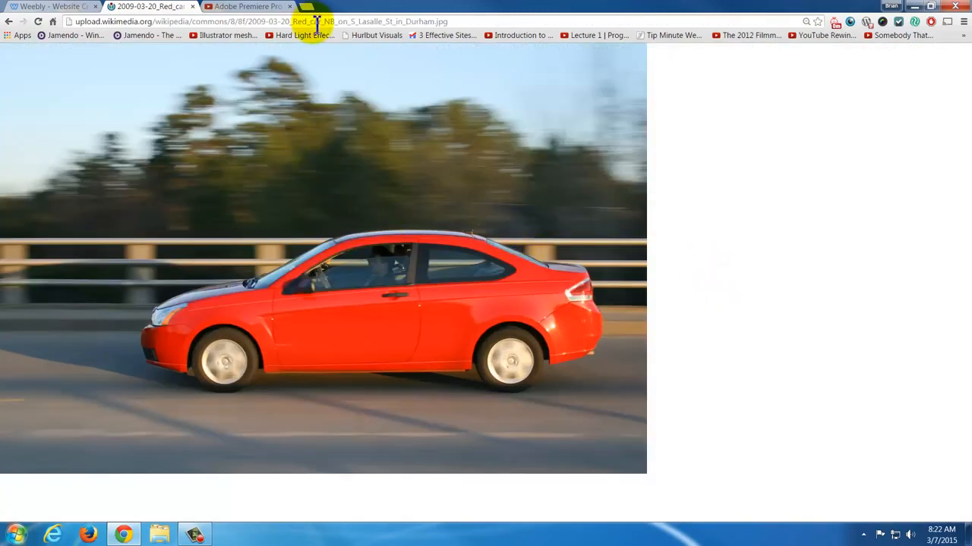
- Copy the red car photo's .jpg address, replace the flickr address in Weebly's image URL entry with it, and insert the image
left_click(316, 21)
left_click(34, 8)
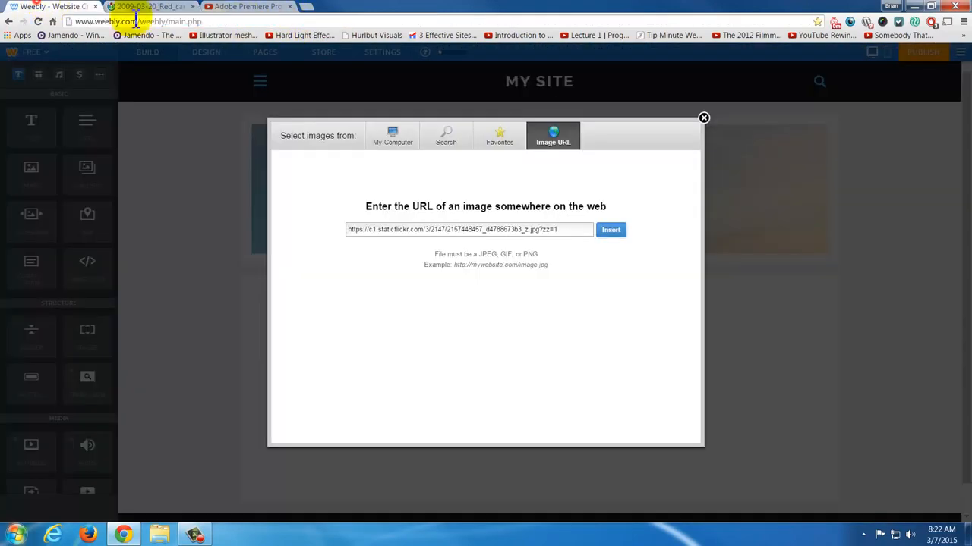
left_click_drag(554, 230, 267, 226)
key("ctrl+v")
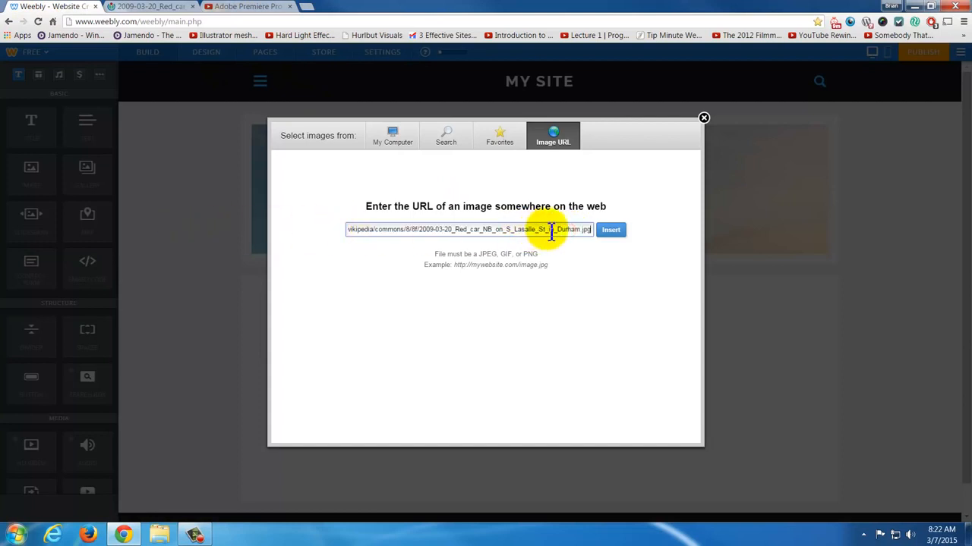
left_click(611, 236)
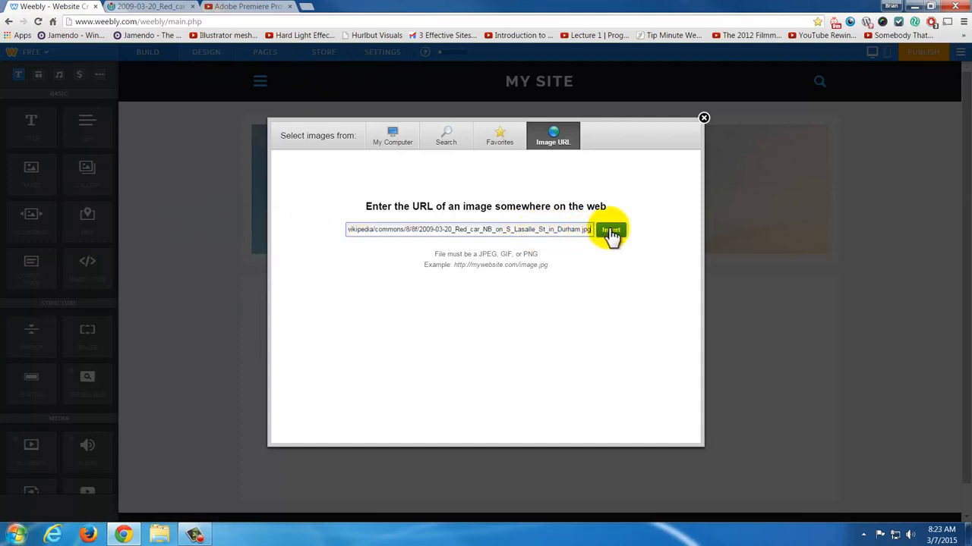
left_click(611, 236)
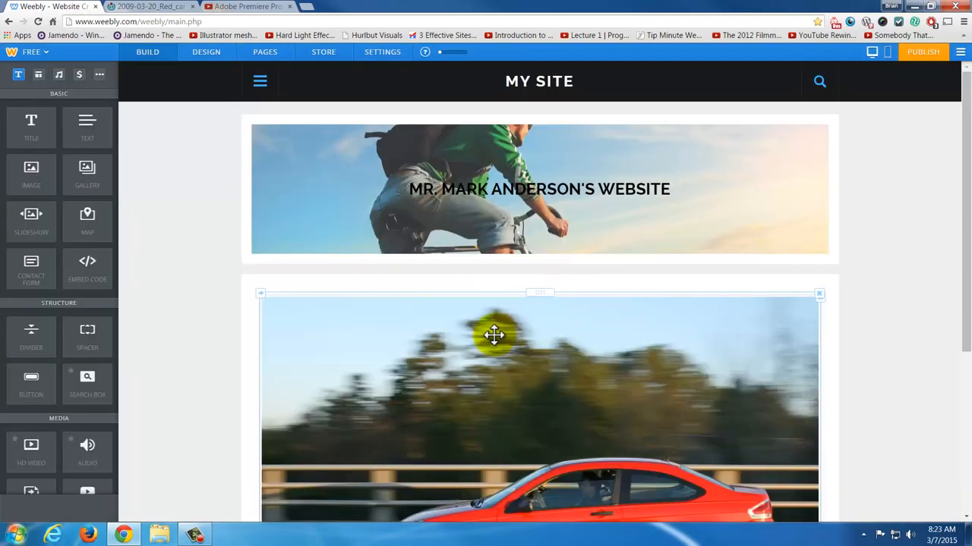
- Shrink the red car image proportionally to about 364 by 241 px so the welcome text wraps beside it
scroll(538, 336, "down", 5)
left_click(573, 370)
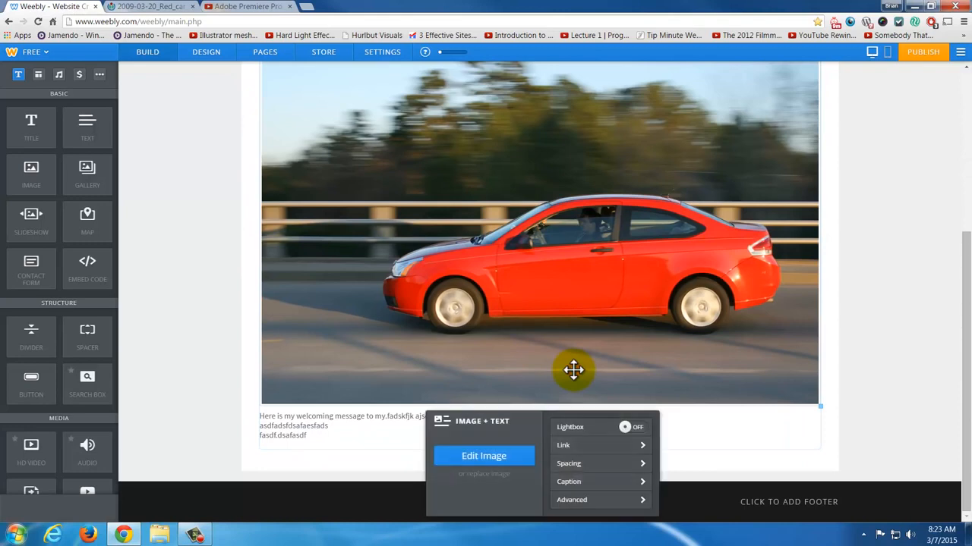
scroll(850, 330, "up", 1)
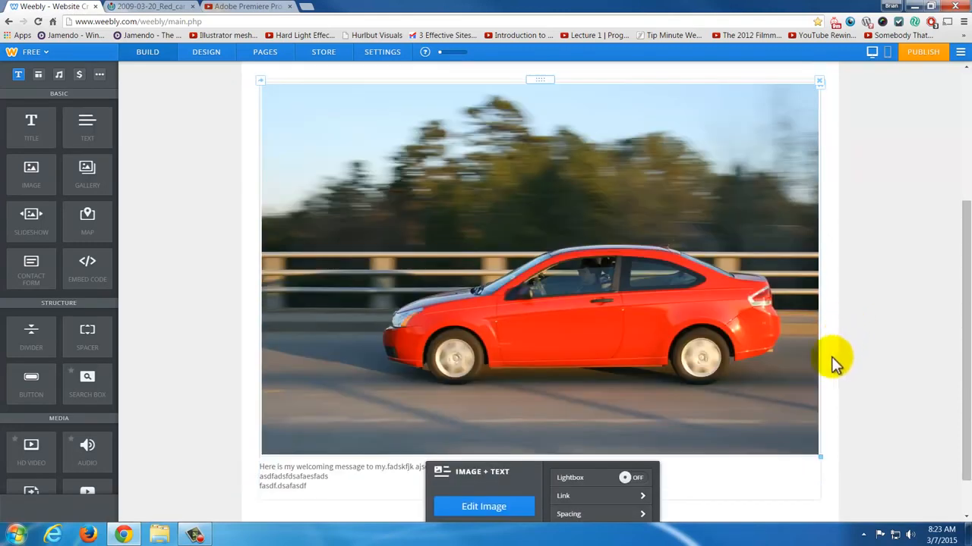
left_click_drag(817, 458, 513, 206)
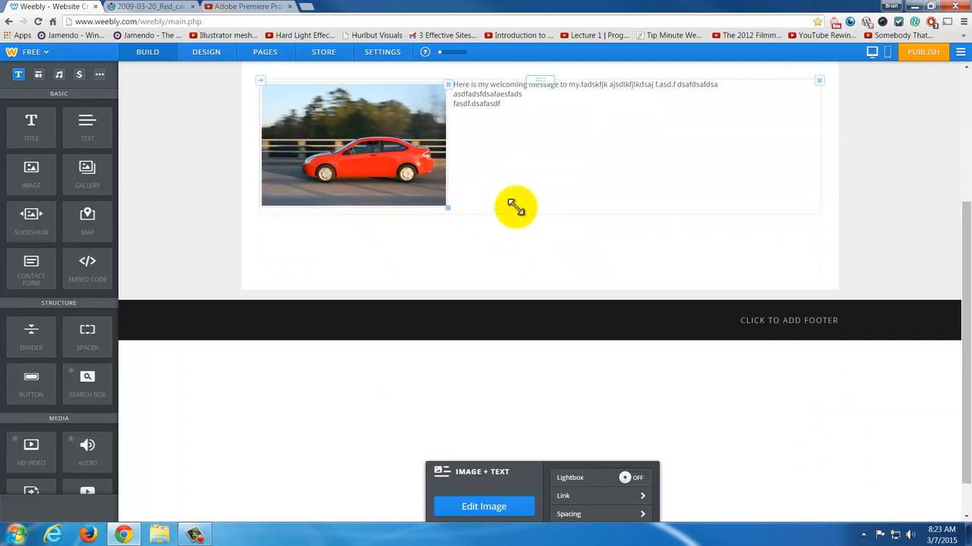
scroll(887, 250, "up", 4)
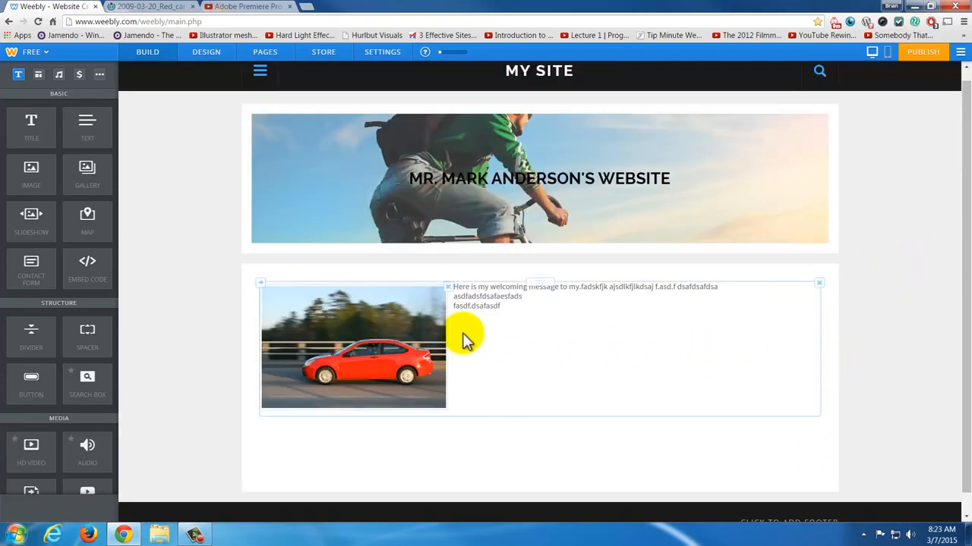
- Open the red car image in the image editor, look at its crop, rotate, opacity, fade and effects tools, and cancel
left_click(515, 297)
left_click(321, 332)
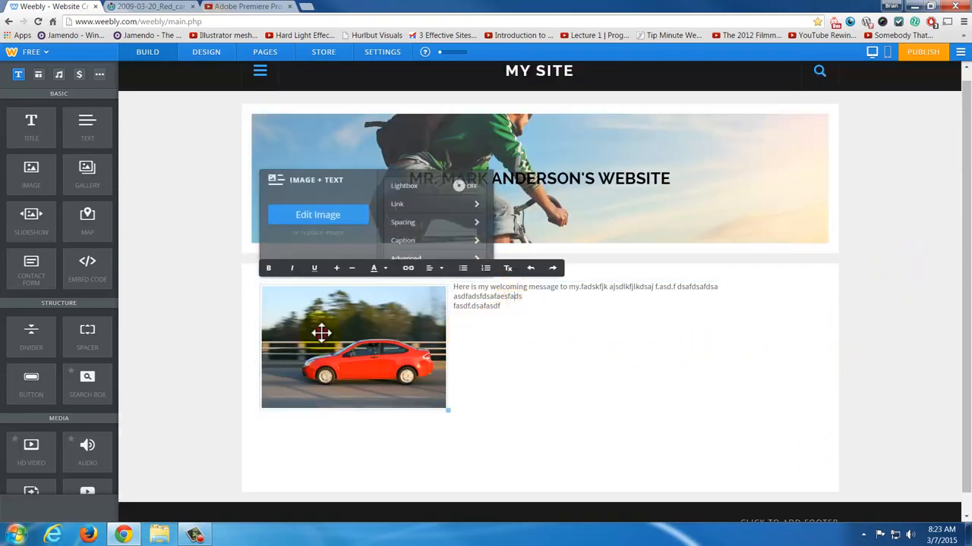
left_click(351, 218)
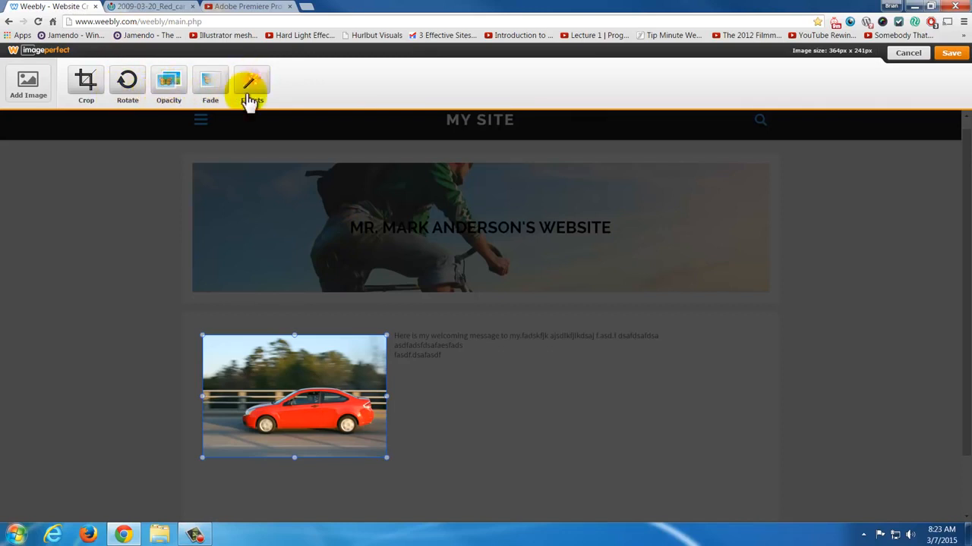
left_click(924, 60)
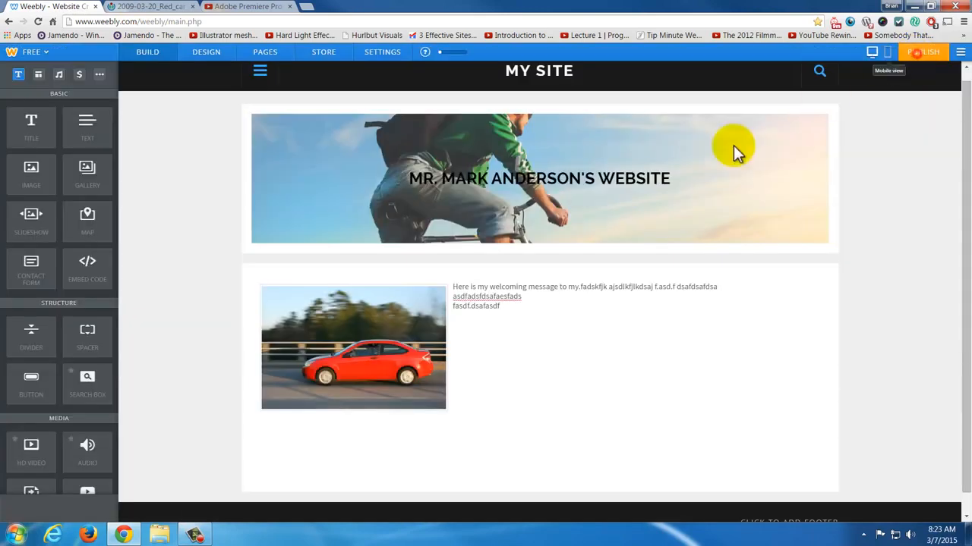
- Turn on Lightbox for the red car image and view its link options without setting a link
left_click(303, 369)
left_click(463, 186)
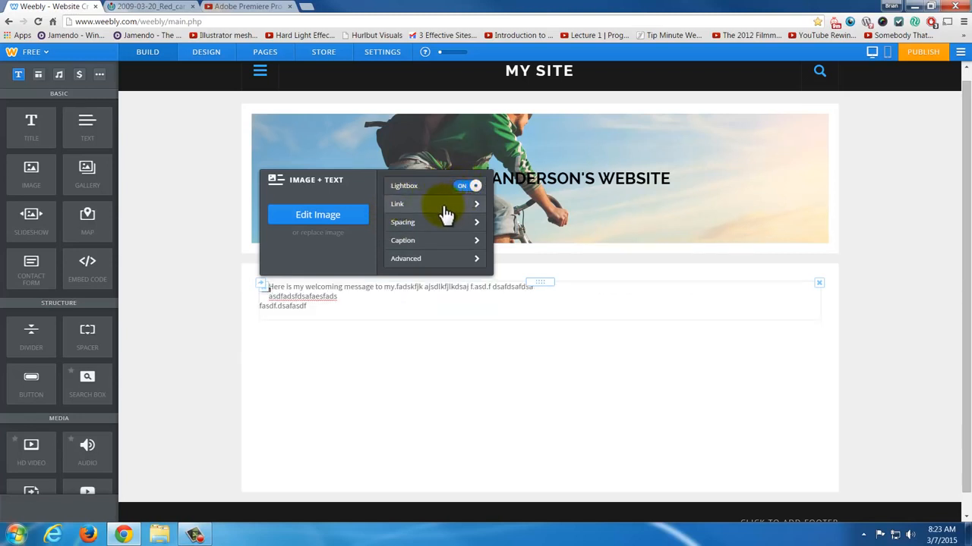
left_click(443, 205)
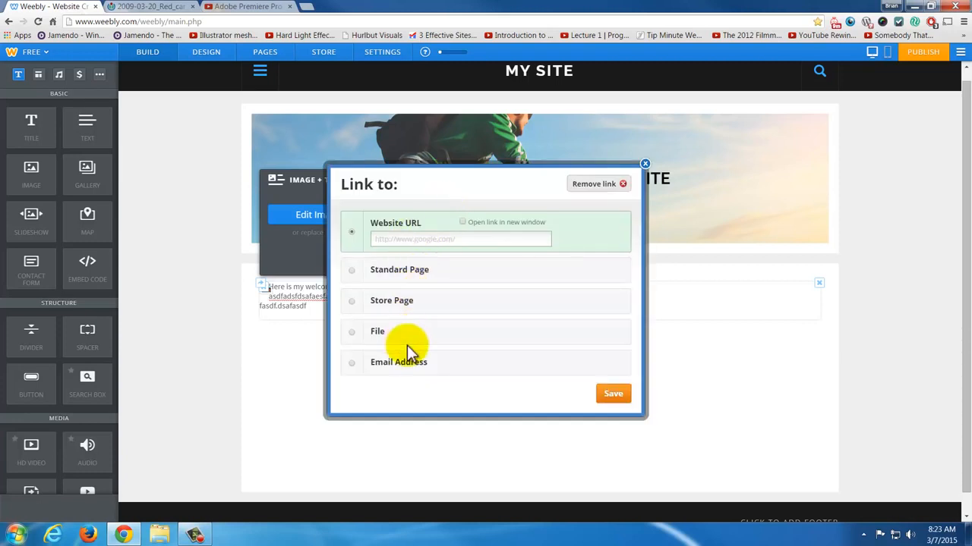
left_click(644, 165)
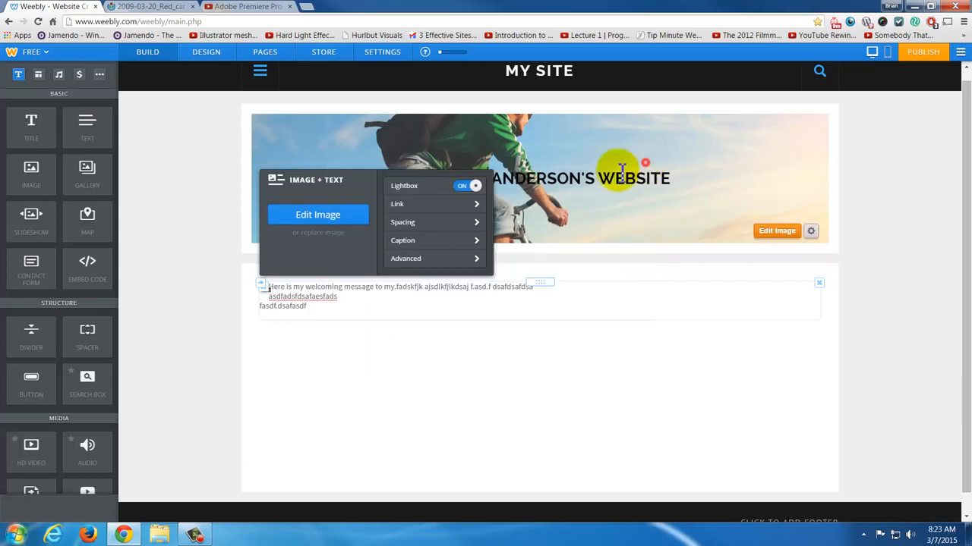
- Review the red car image's spacing margins and its advanced border, position and alt text settings
left_click(433, 226)
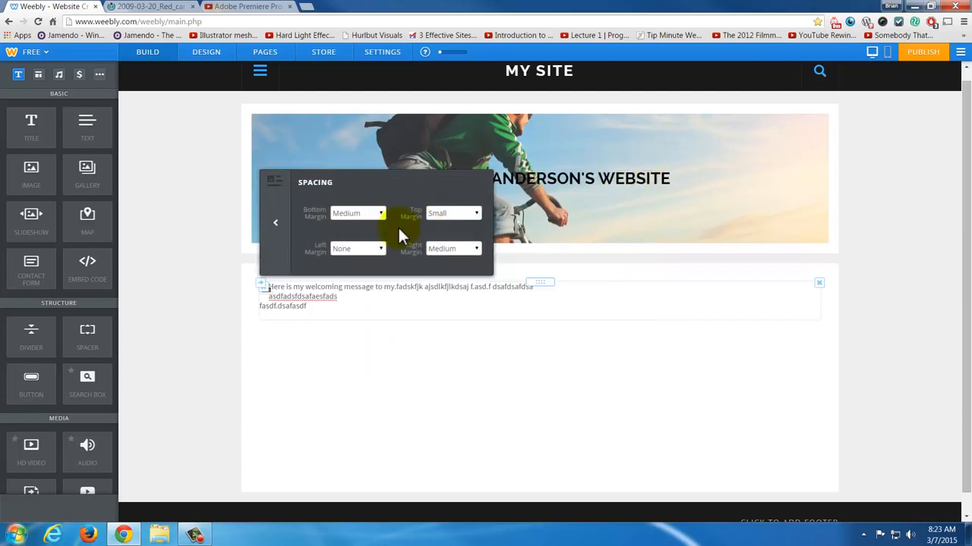
left_click(286, 236)
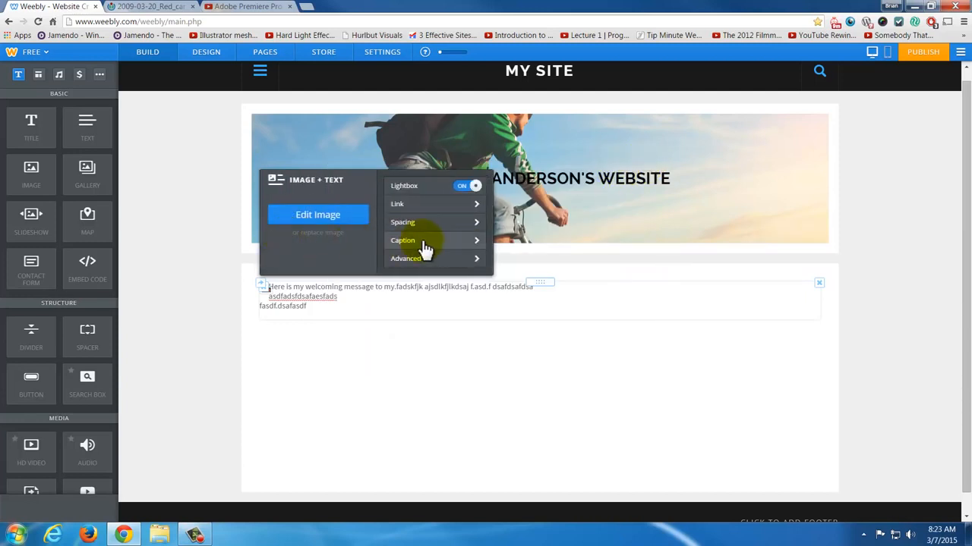
left_click(422, 262)
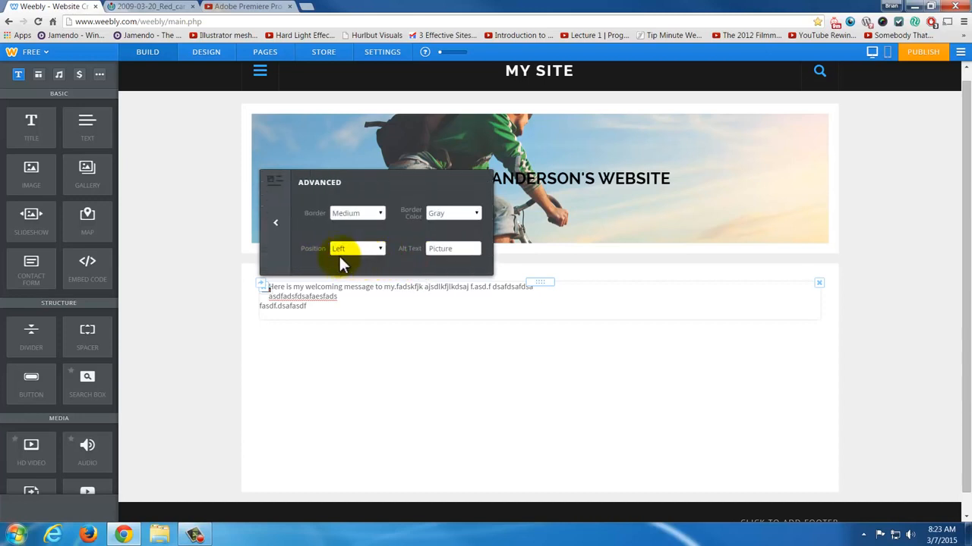
left_click(273, 218)
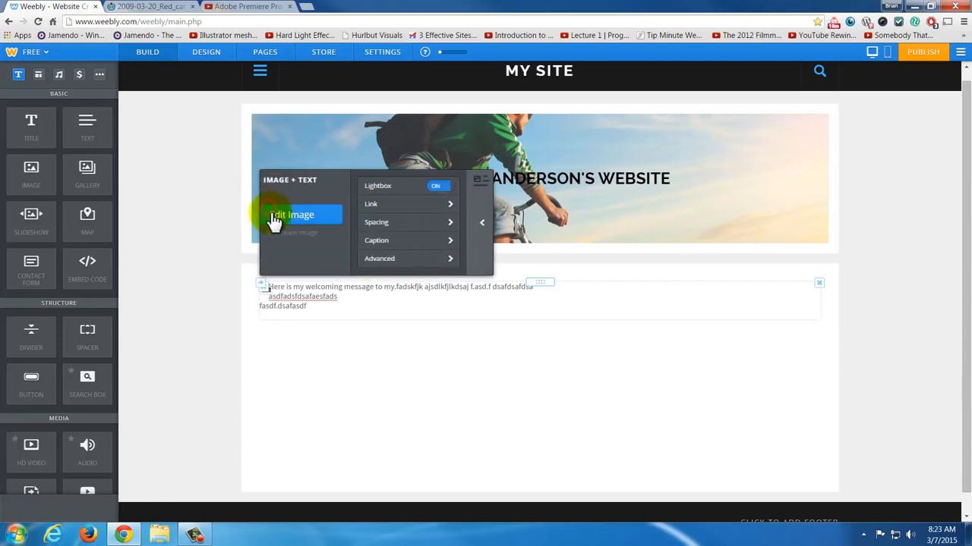
- Close the red car image's settings, reopen them to check the Lightbox option, and close them again
left_click(434, 327)
left_click(540, 352)
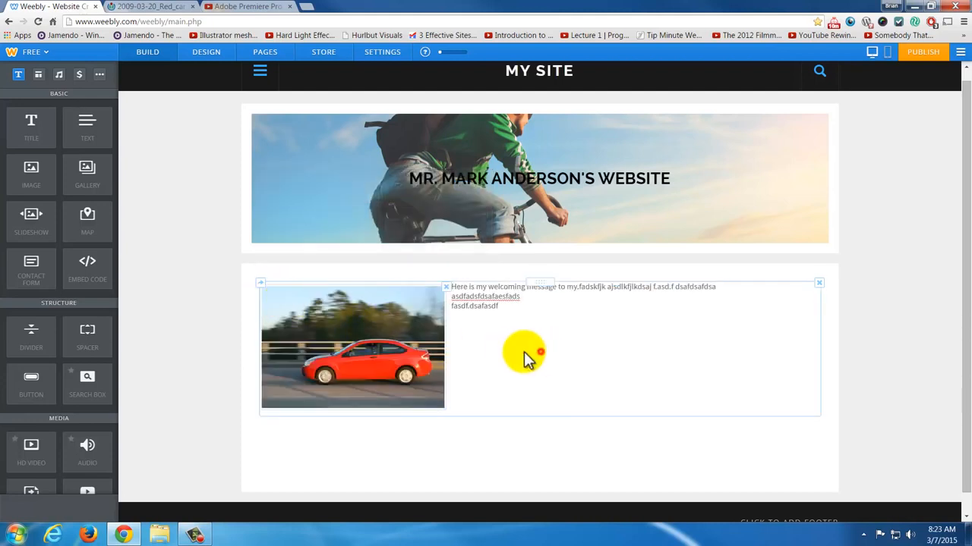
left_click(386, 348)
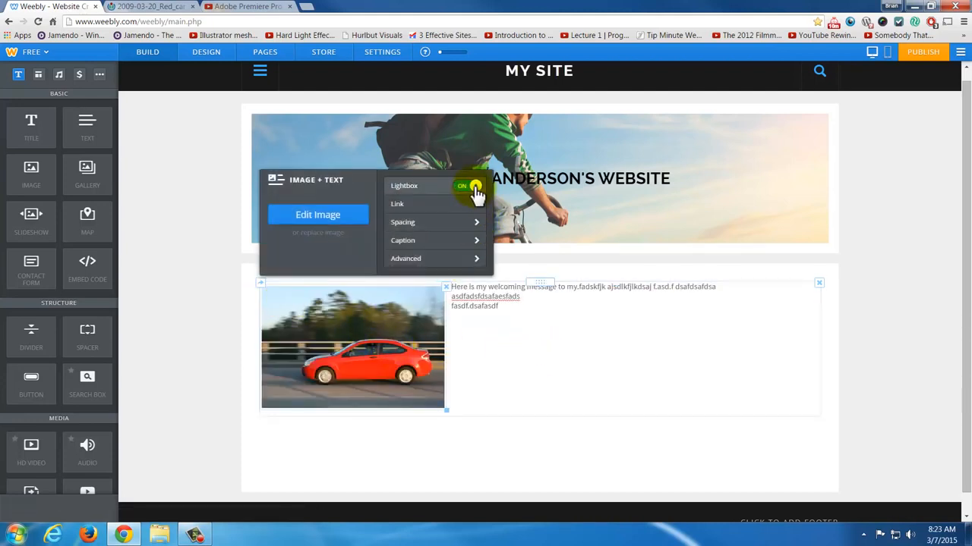
left_click(524, 322)
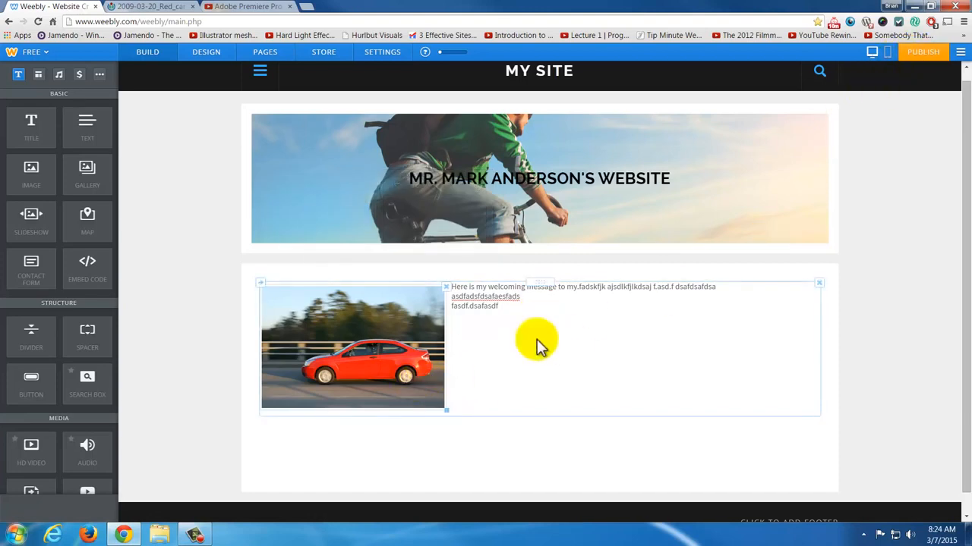
- Publish the site on the suggested Weebly.com subdomain, categorized as Portfolio, filling in the human-verification field
left_click(920, 54)
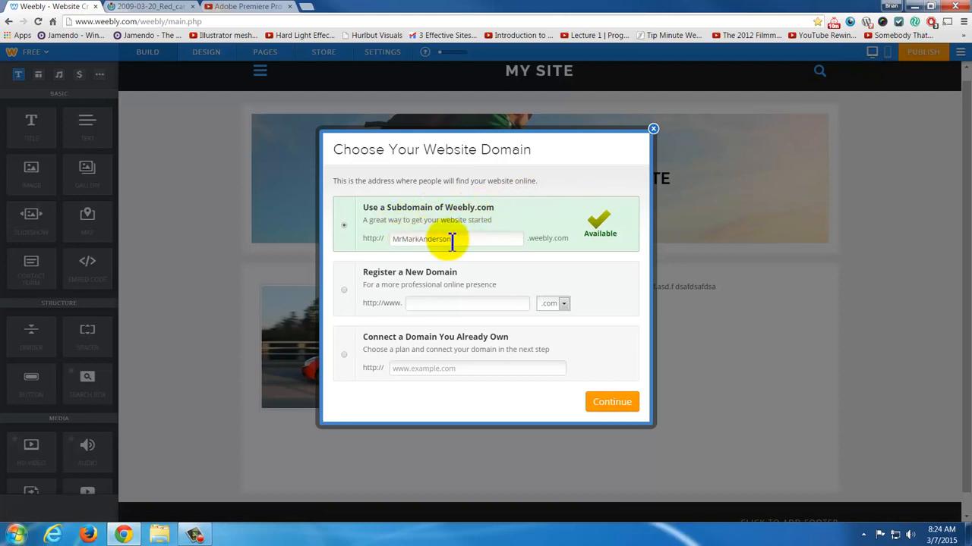
left_click(602, 404)
left_click(440, 311)
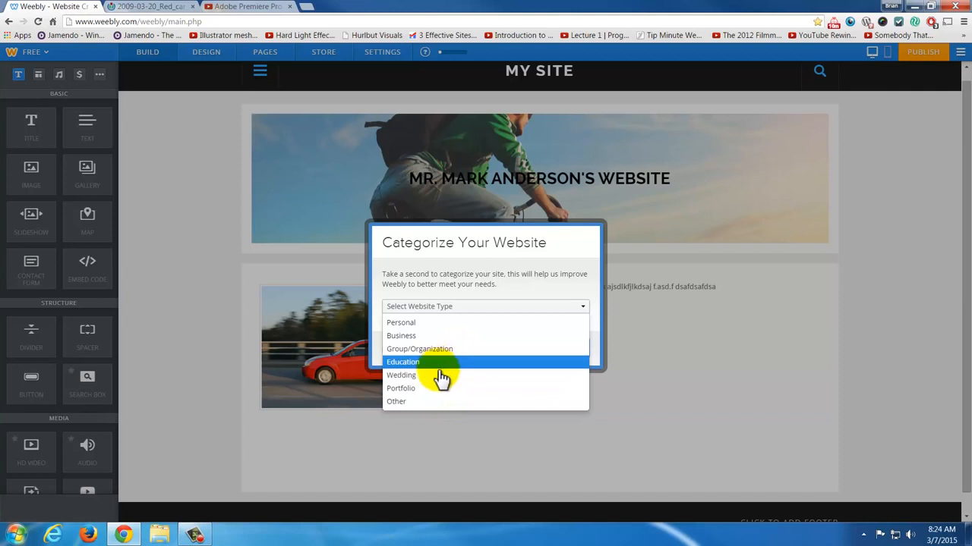
left_click(438, 388)
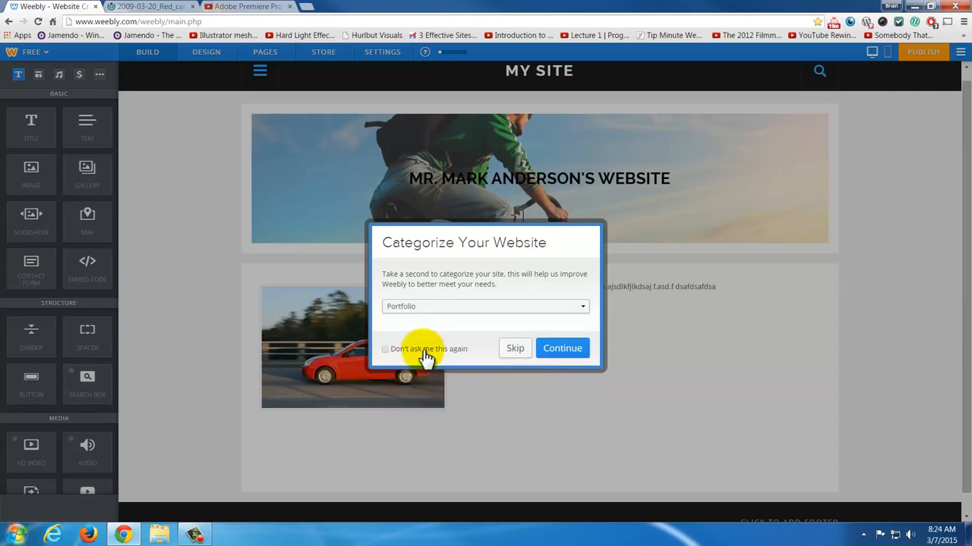
left_click(549, 350)
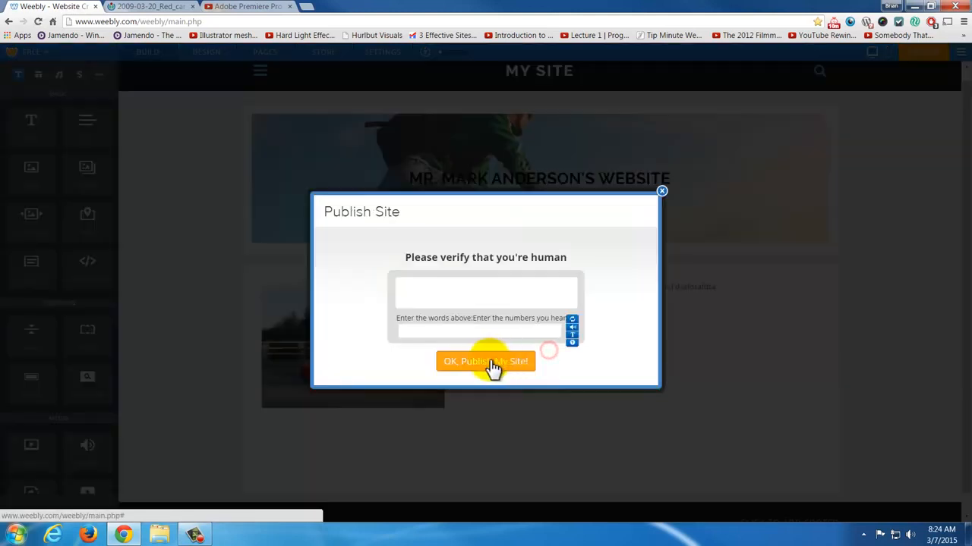
left_click(463, 332)
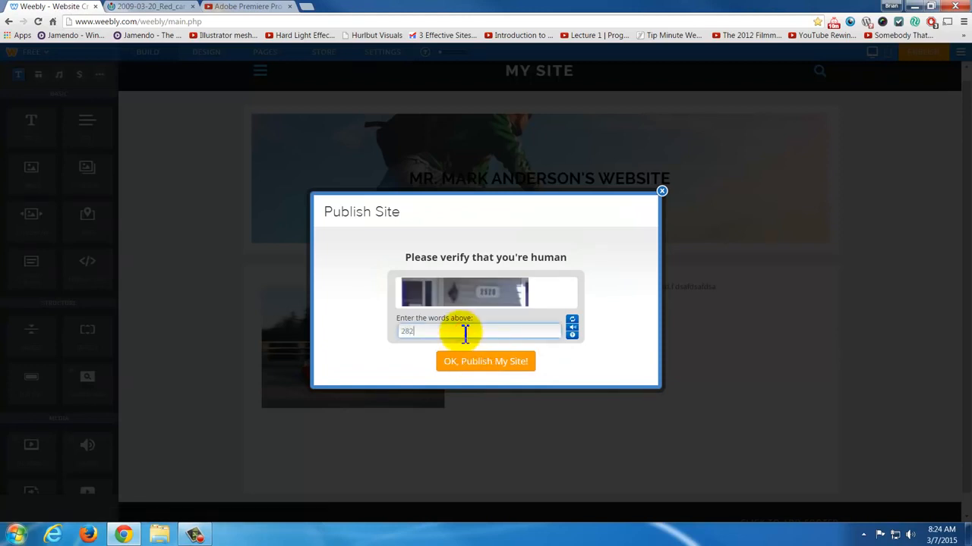
left_click(478, 364)
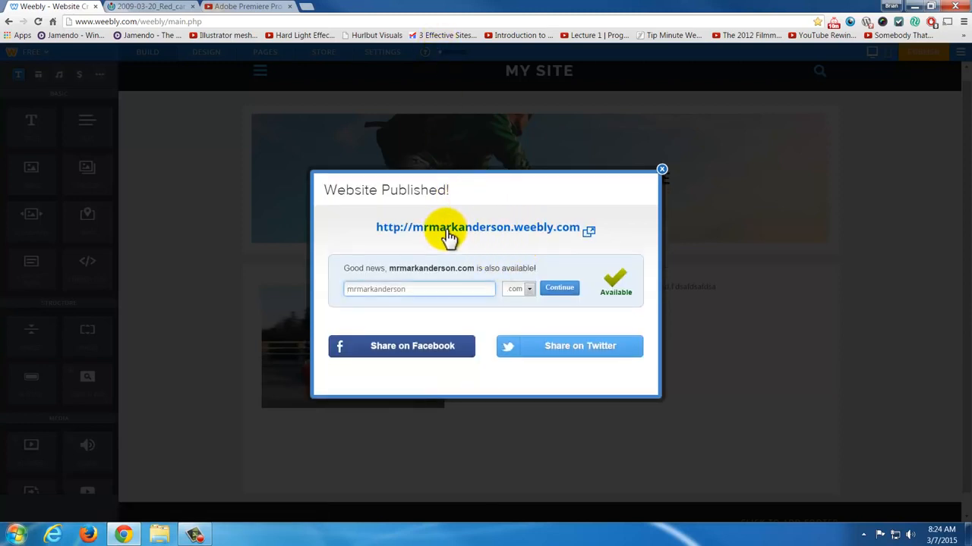
- View the published website and its enlarged red car image, then return to the editor and dismiss the publishing confirmation
left_click(513, 231)
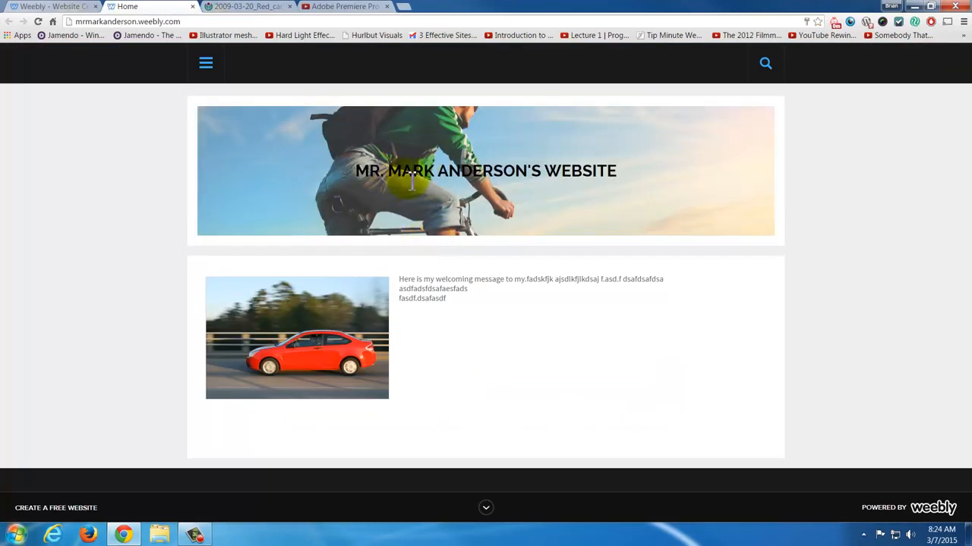
left_click(338, 305)
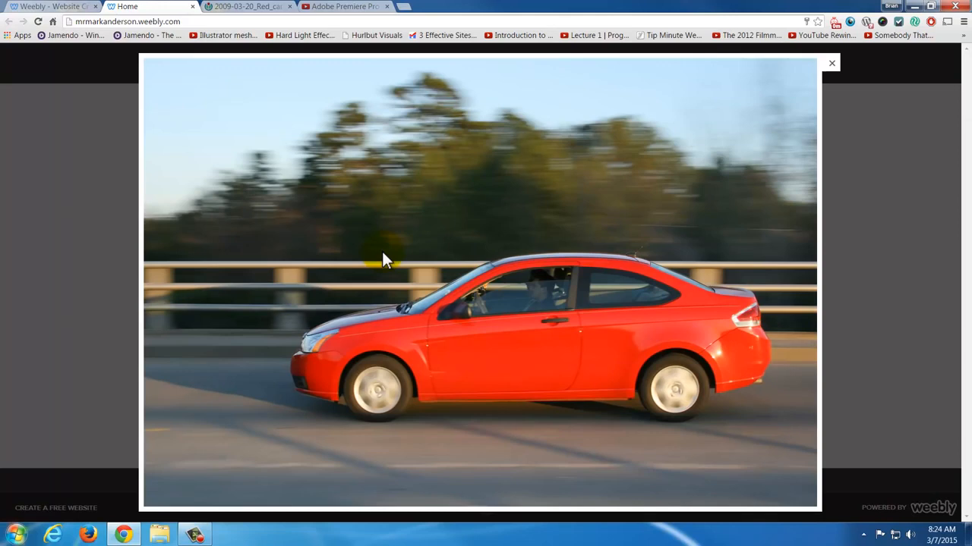
left_click(832, 67)
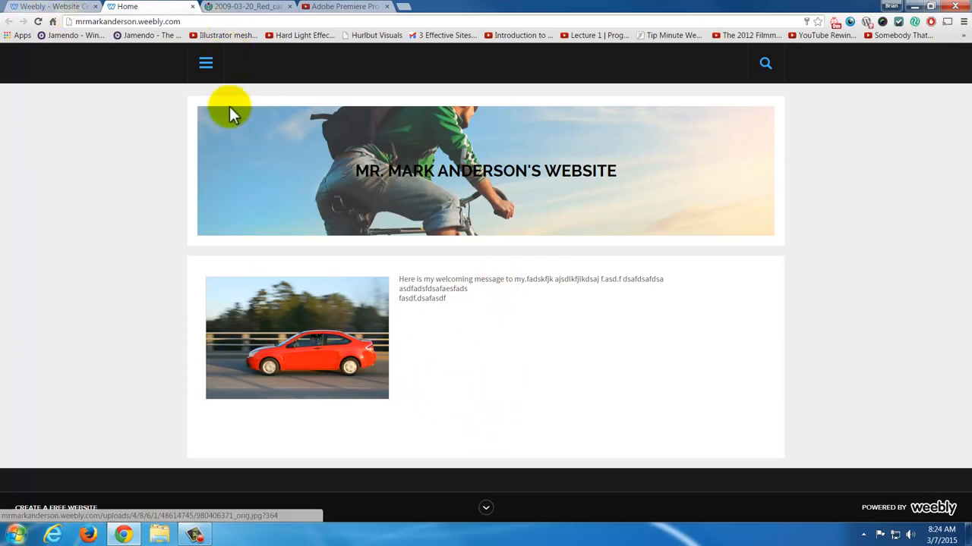
left_click(27, 8)
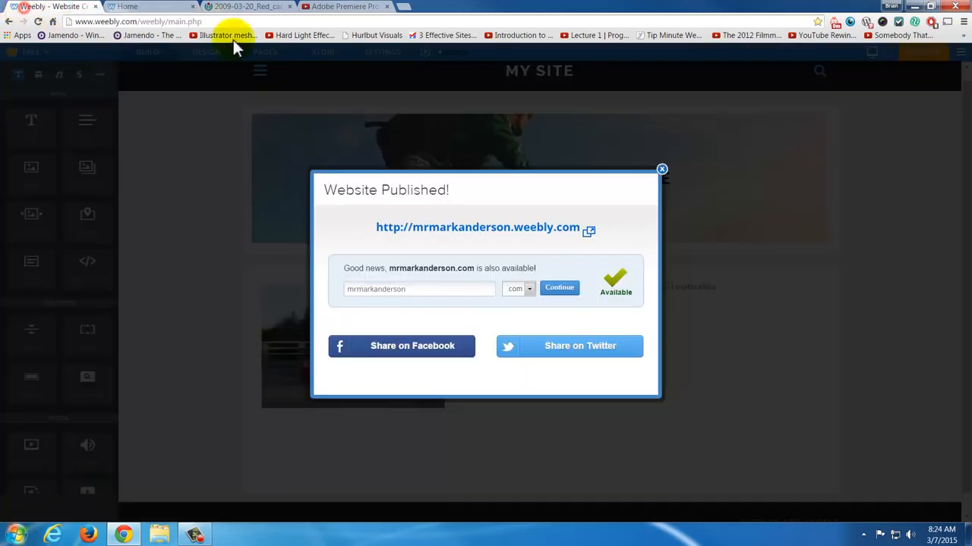
left_click(661, 168)
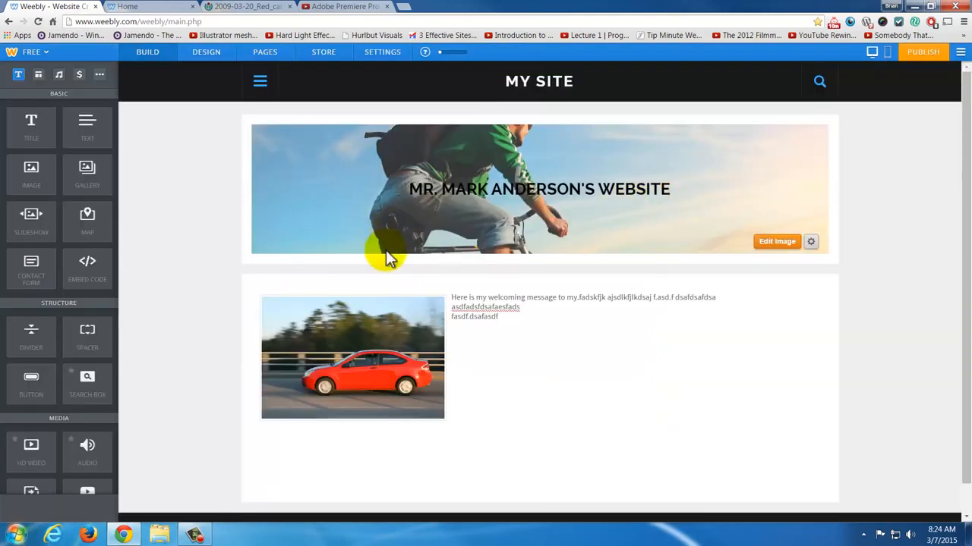
- Review the pages listed in the site's navigation menu and close it
left_click(261, 82)
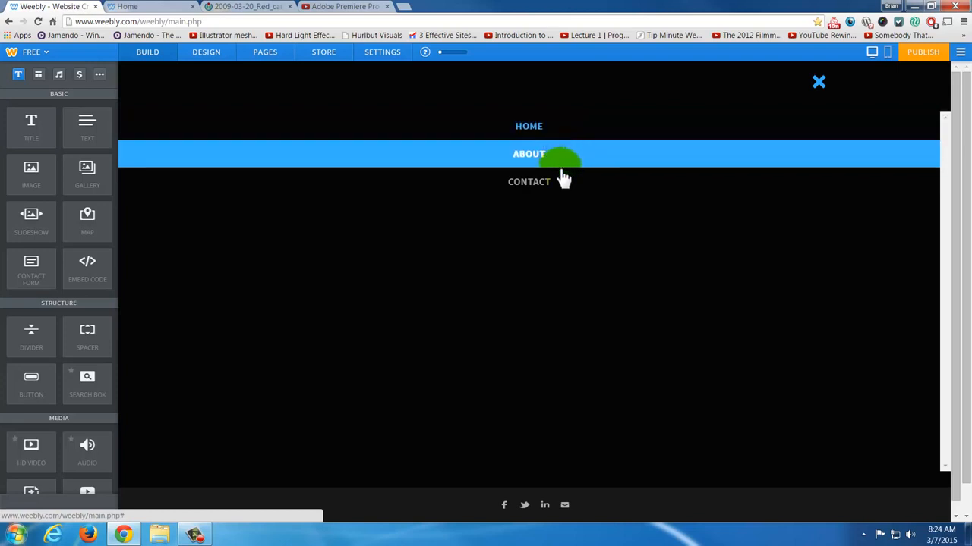
left_click(818, 82)
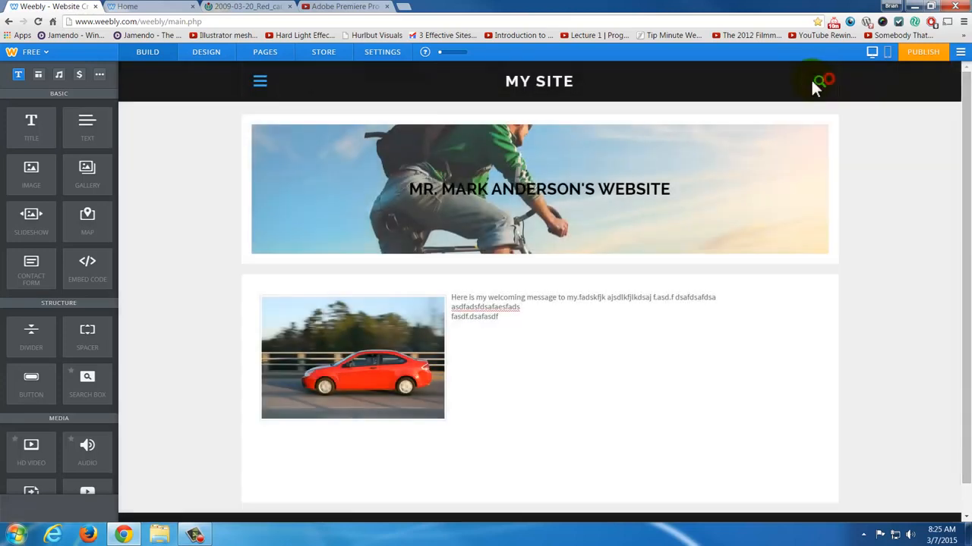
left_click(260, 85)
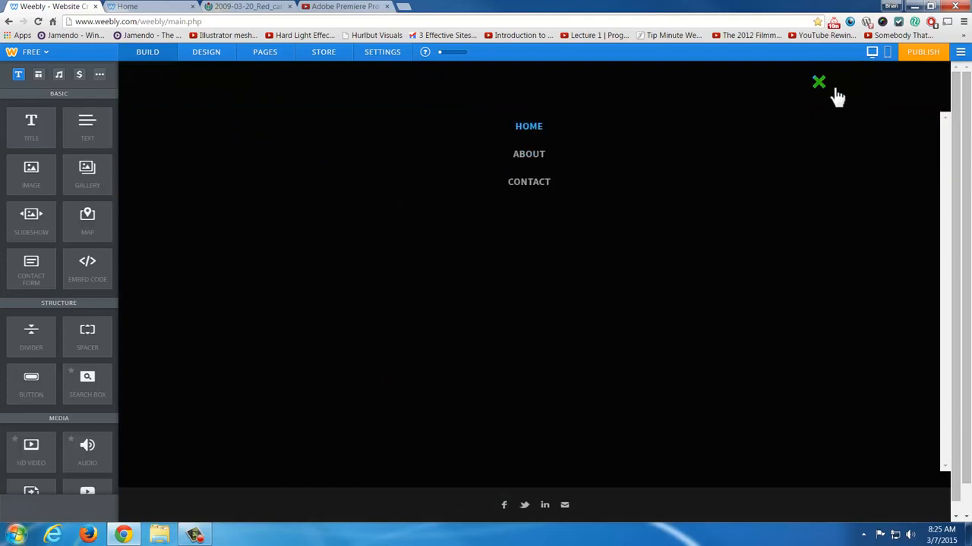
left_click(835, 91)
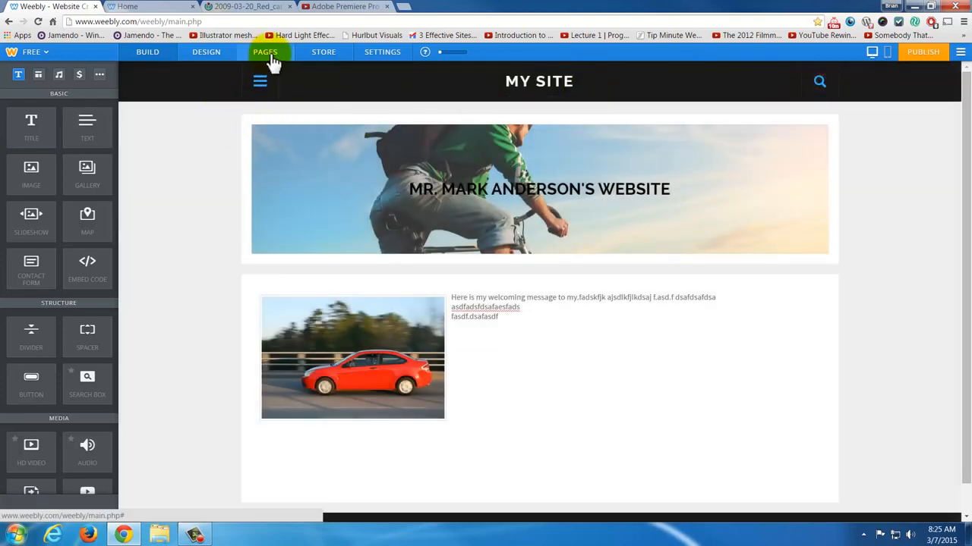
- Rename the Contact page as Computers 1 with the No Header layout, save it, and check the site's navigation menu
left_click(269, 55)
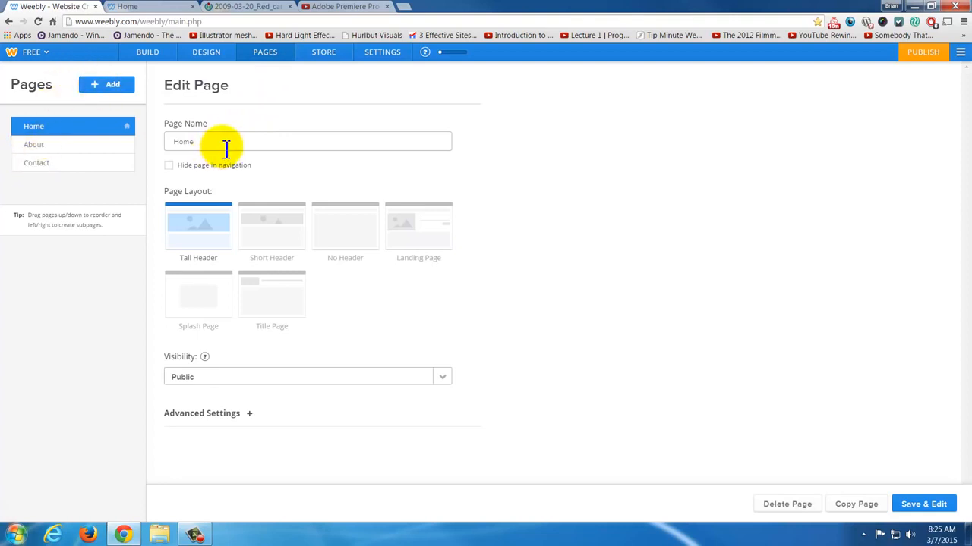
left_click(44, 145)
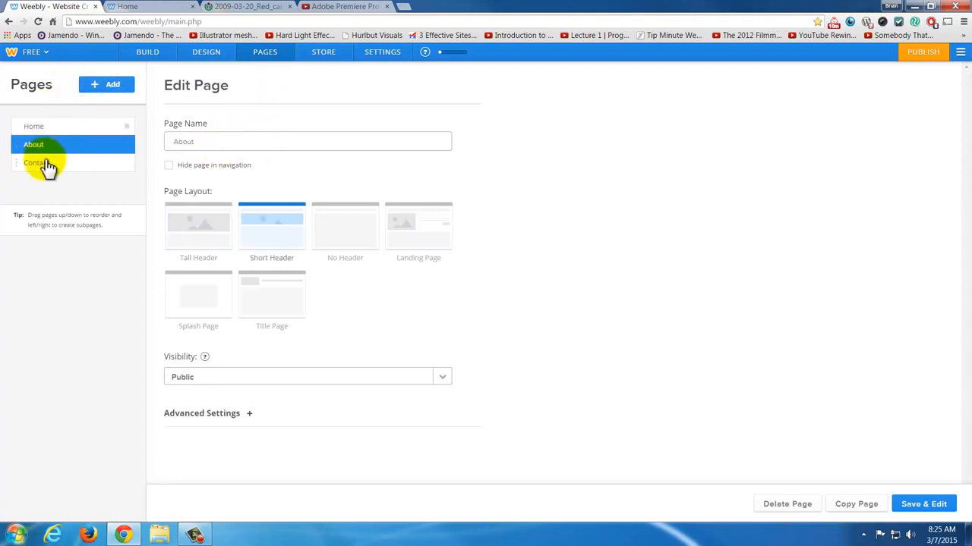
left_click(44, 162)
double_click(256, 143)
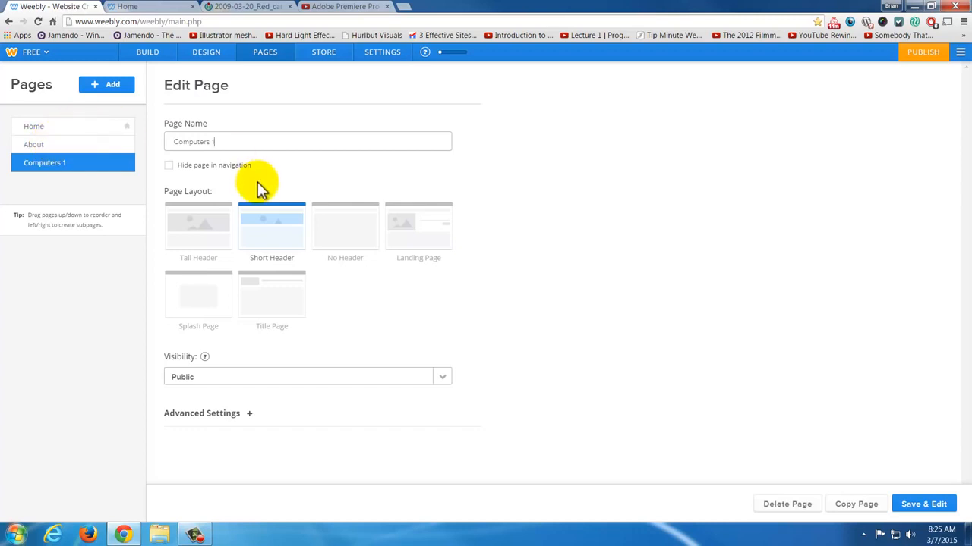
left_click(334, 242)
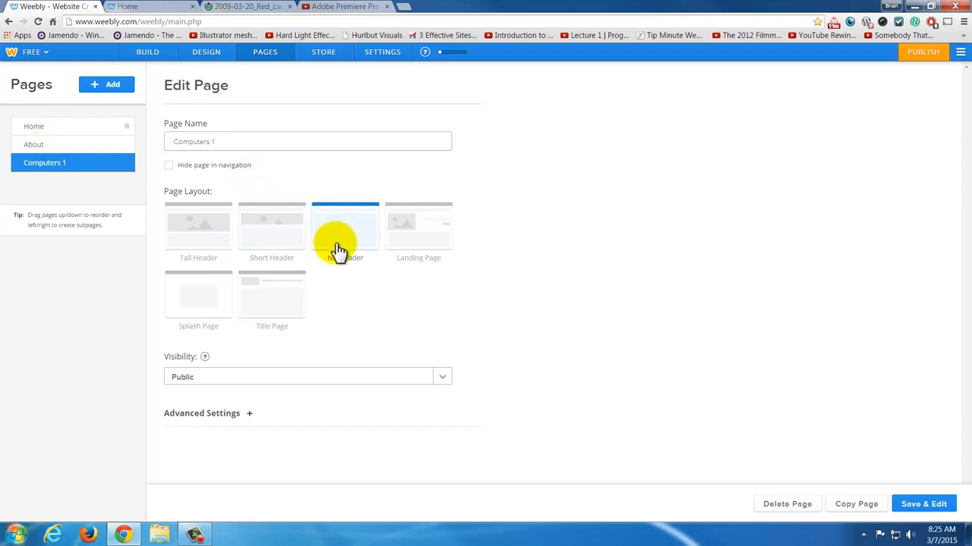
left_click(929, 504)
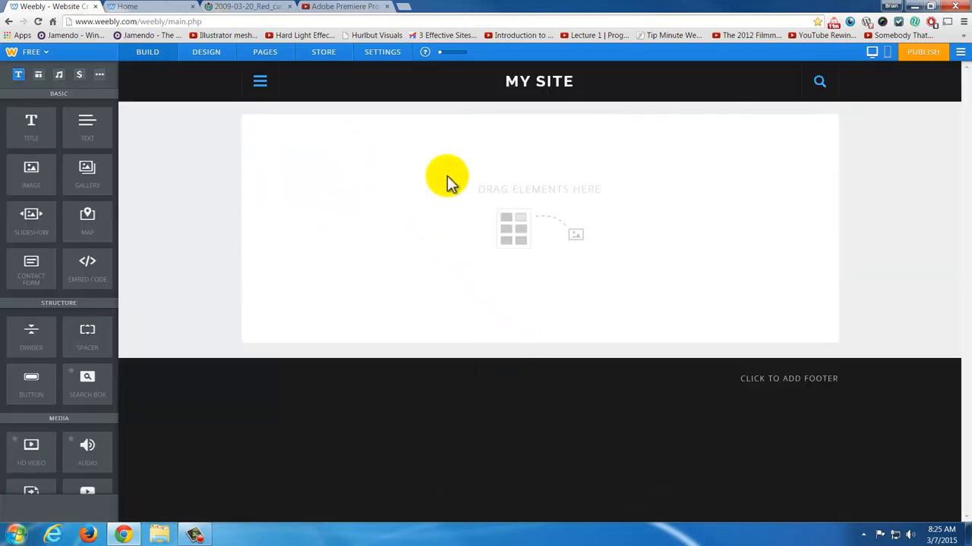
left_click(259, 83)
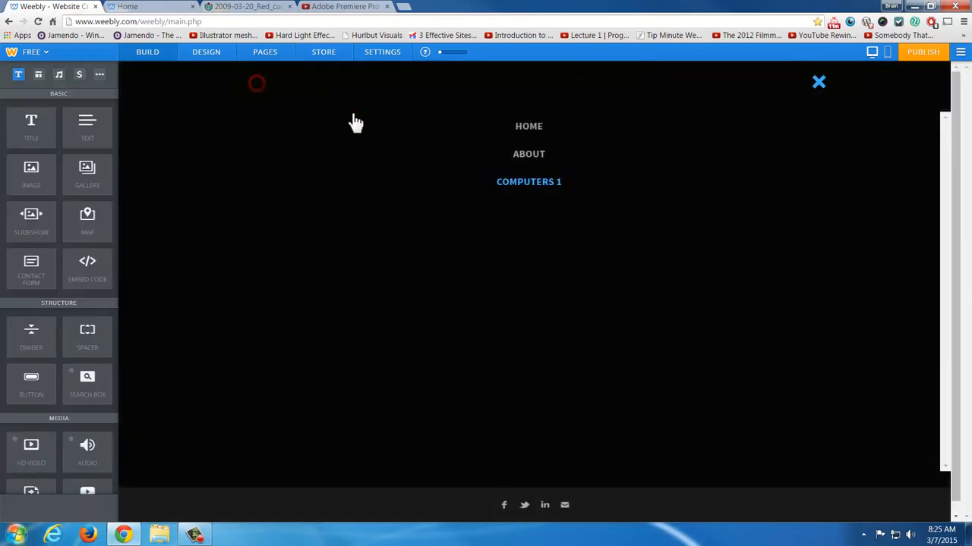
left_click(821, 82)
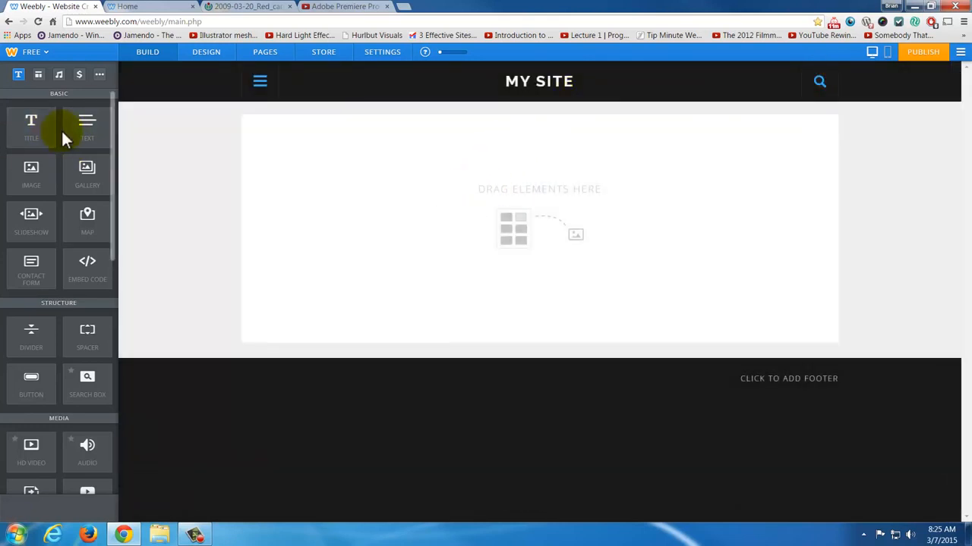
- Add a text element to the empty Computers 1 page and a YouTube element below it
left_click_drag(87, 125, 533, 139)
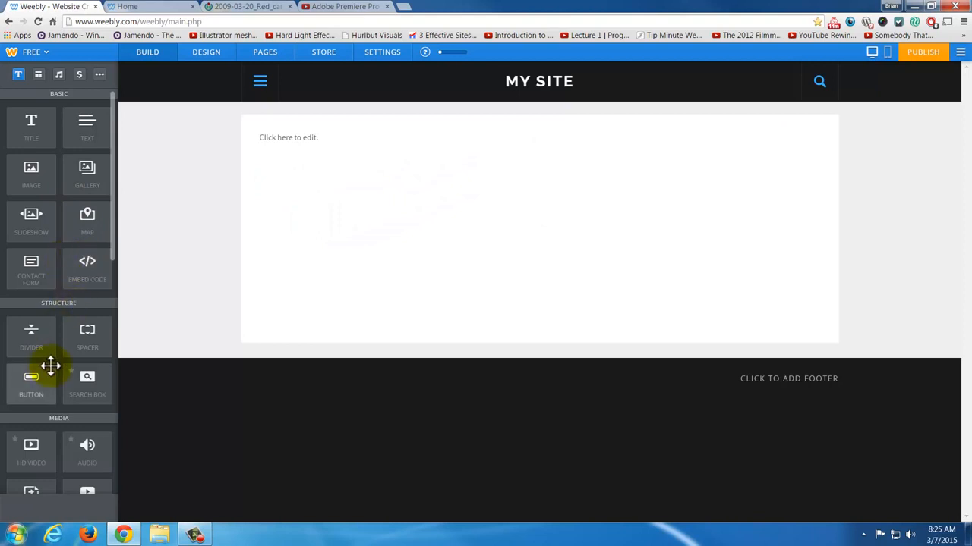
scroll(57, 369, "down", 2)
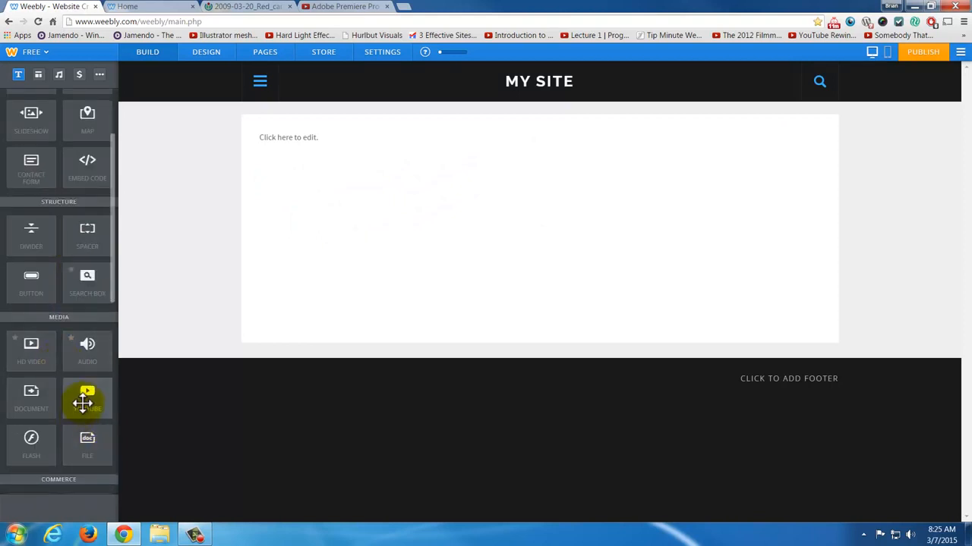
left_click_drag(83, 403, 301, 171)
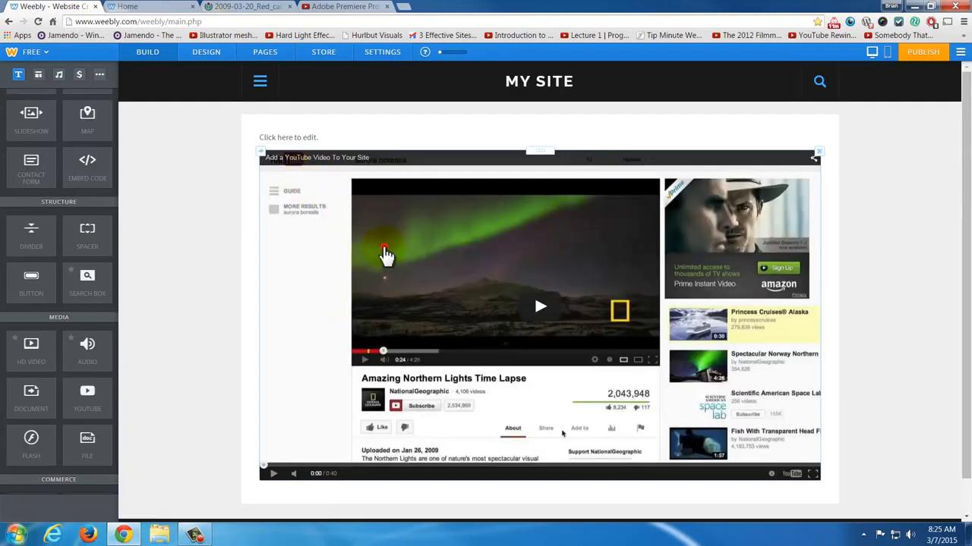
- Set the YouTube element's video URL to the address of the Adobe Premiere Pro CS6 - Basic Editing Introduction Tutorial video
left_click(561, 434)
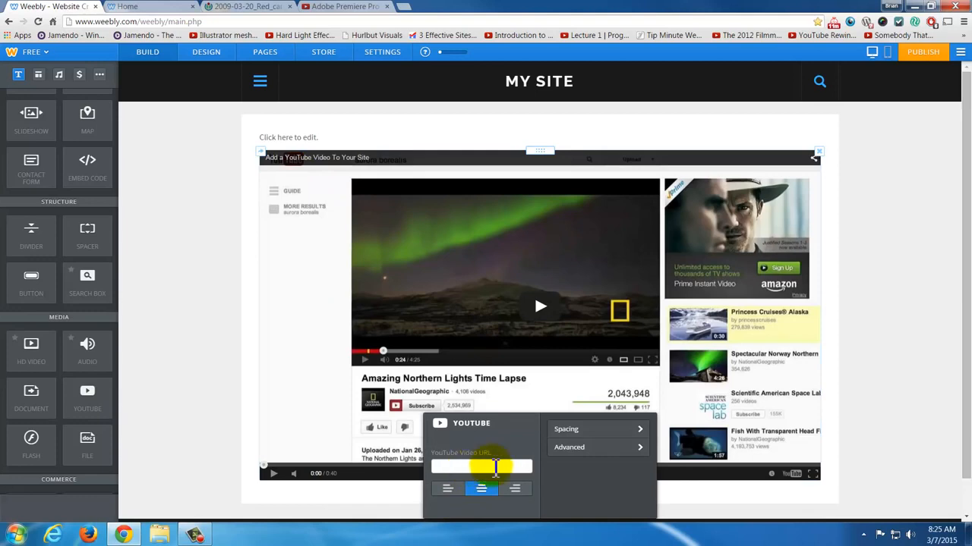
left_click(345, 7)
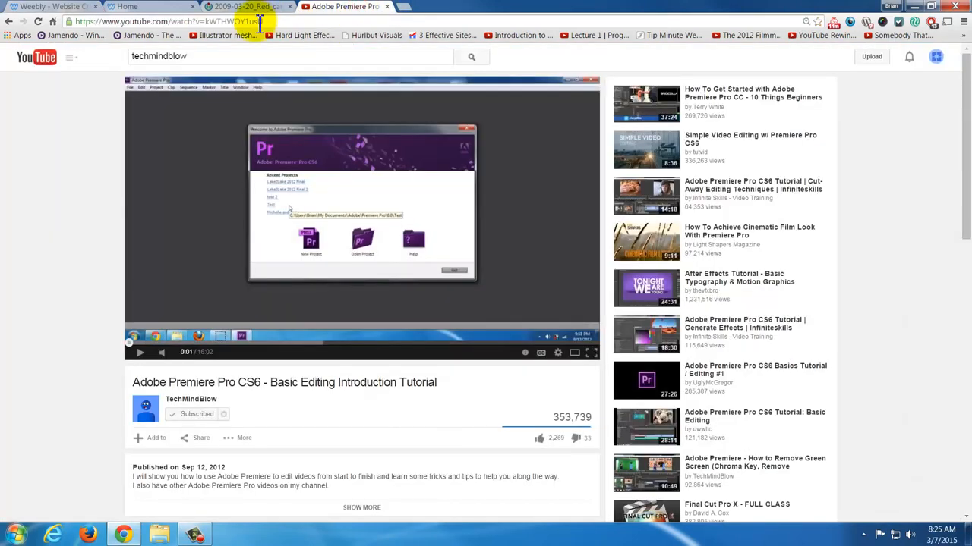
left_click(260, 23)
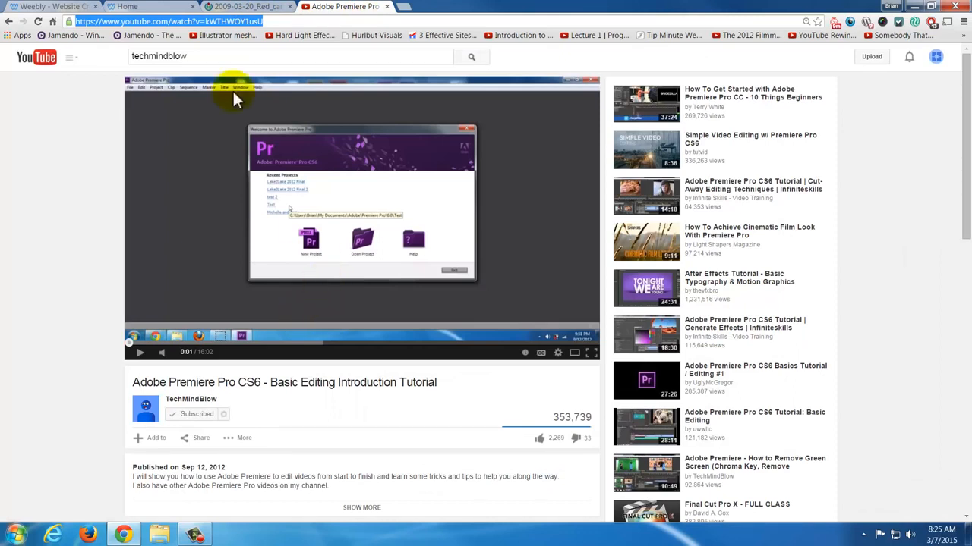
left_click(72, 9)
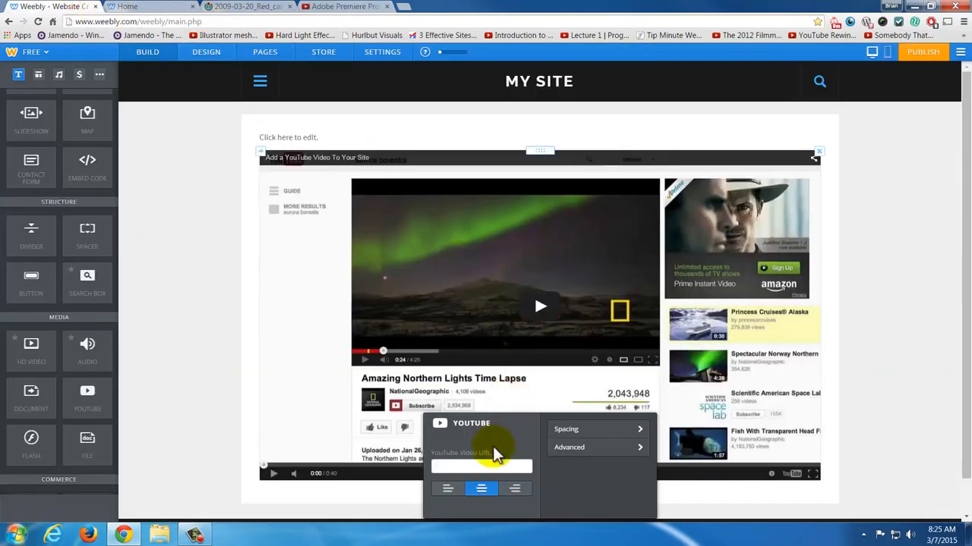
left_click(494, 465)
type("https://www.youtube.com/watch?v=kWTHWOY1usU")
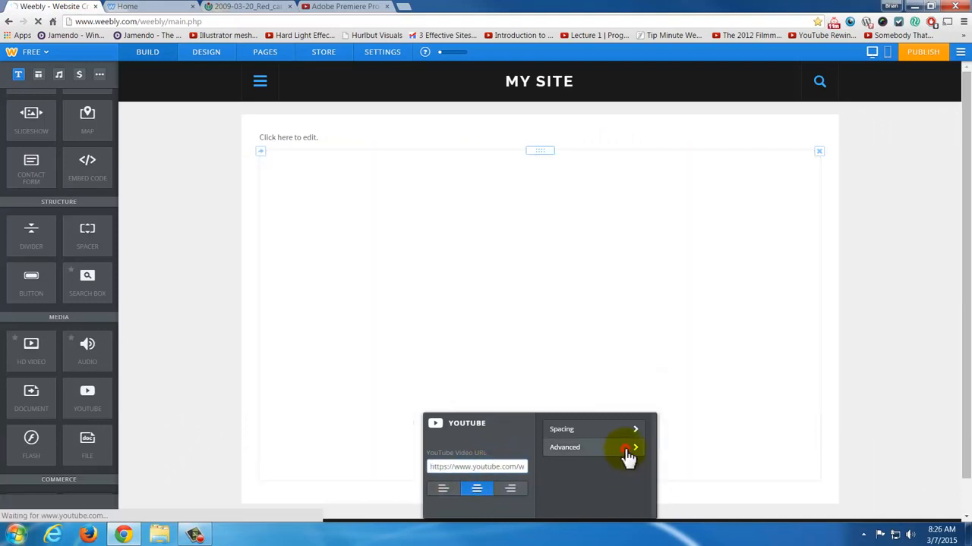
- Review the YouTube element's advanced size and video ID settings, then close its settings
left_click(626, 449)
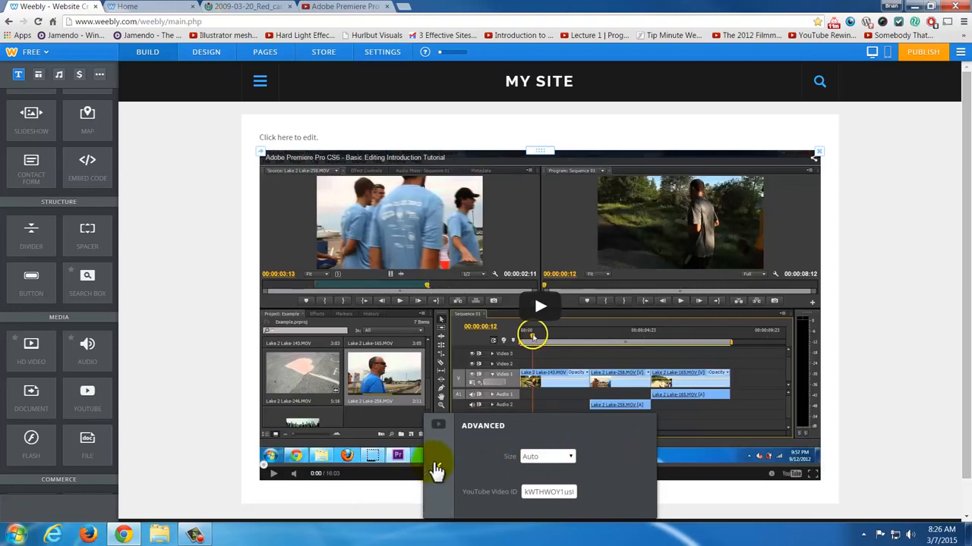
left_click(437, 467)
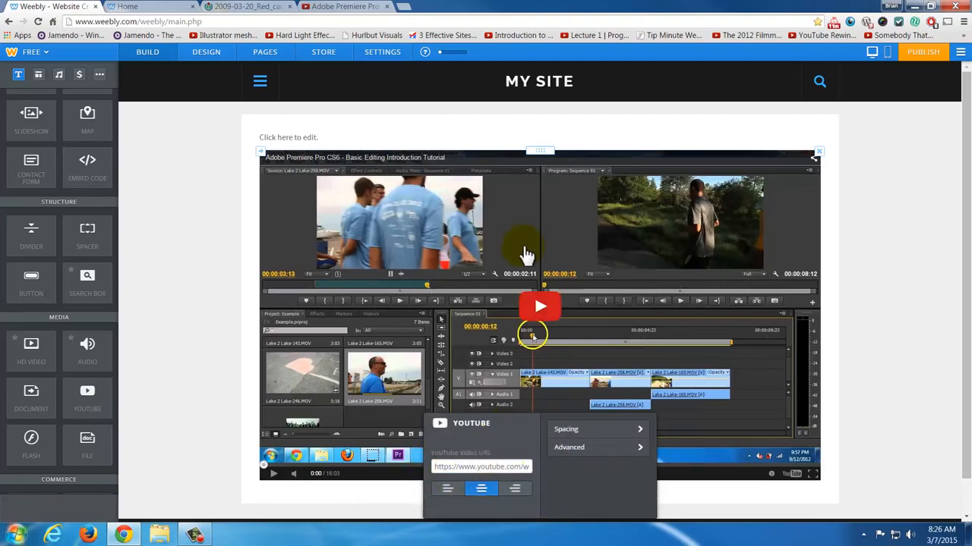
left_click(866, 207)
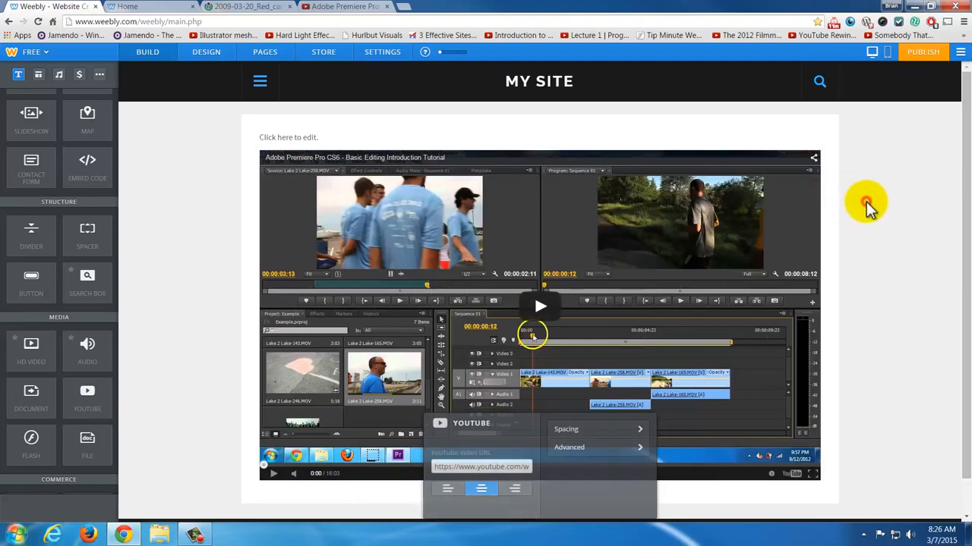
- Add a title element above the text element on the Computers 1 page
left_click(299, 138)
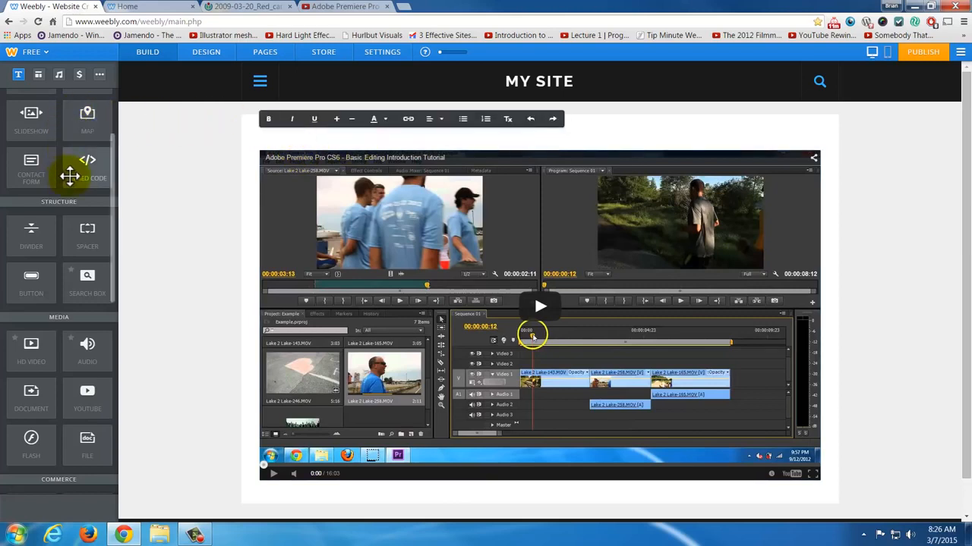
scroll(70, 175, "up", 3)
left_click_drag(20, 126, 299, 130)
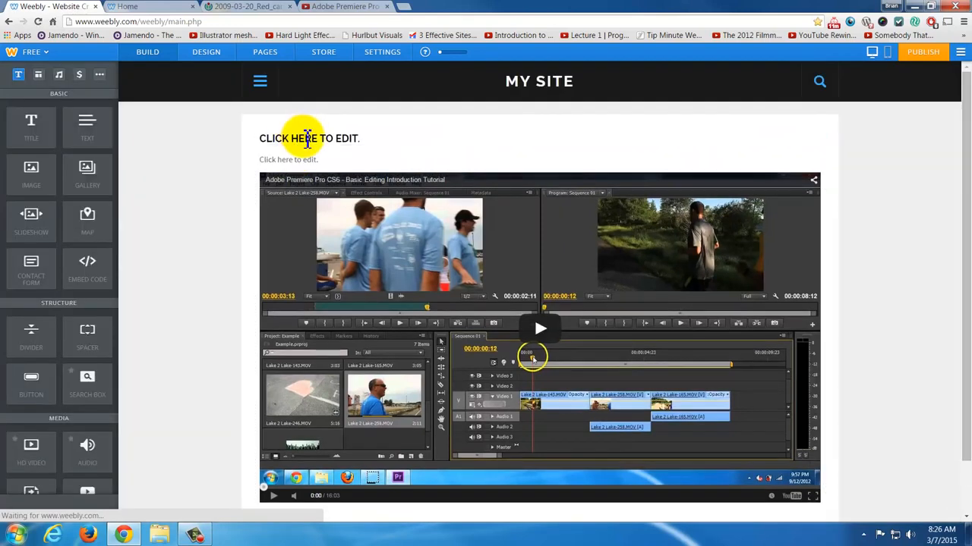
- Set the Computers 1 page's title to "Video Editing Unit 1" and its text to "Click this video for instructions."
left_click(307, 138)
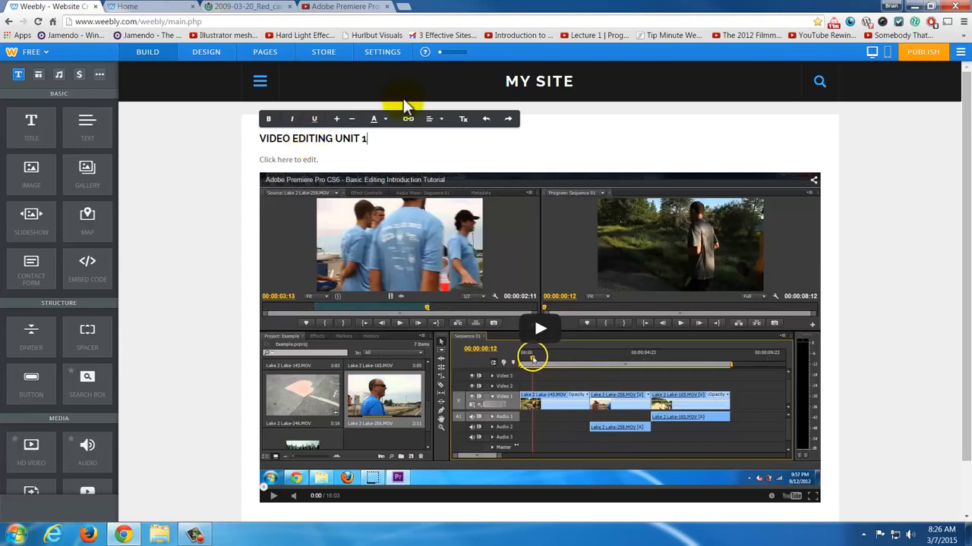
left_click(311, 160)
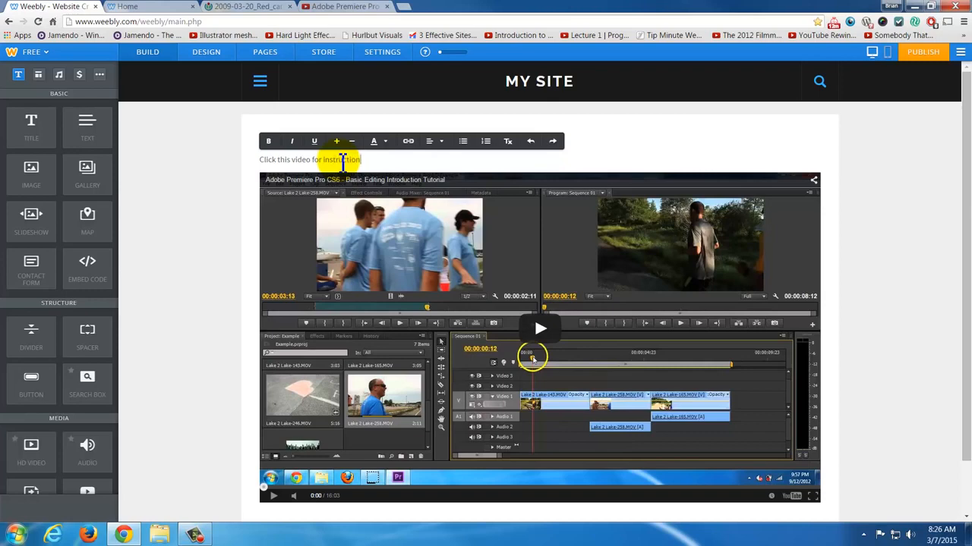
left_click(918, 206)
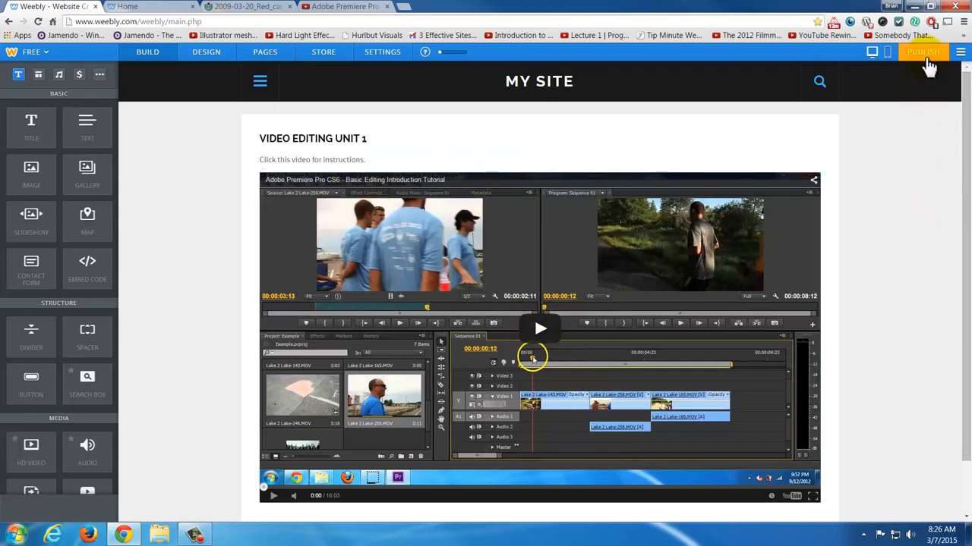
- Publish the website with its new page content and open the live site
left_click(924, 53)
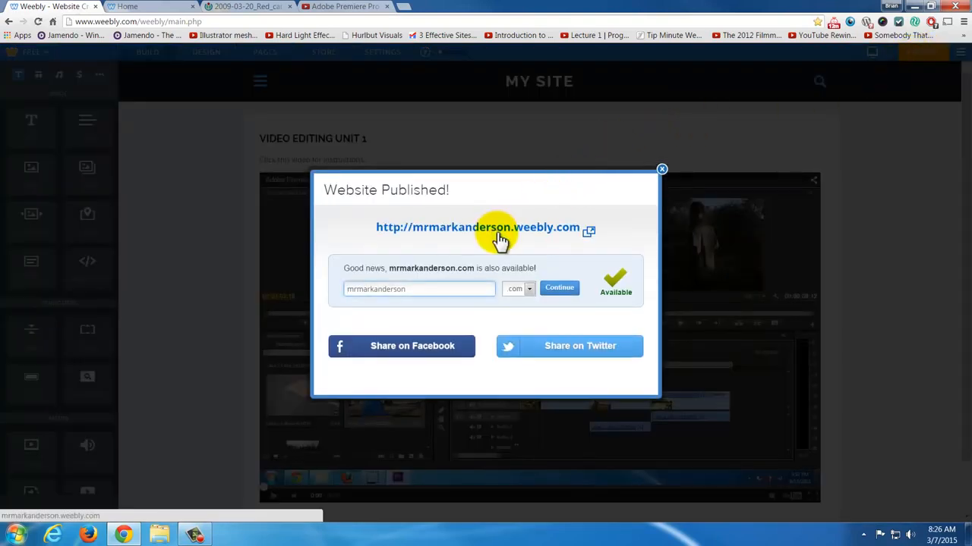
left_click(498, 233)
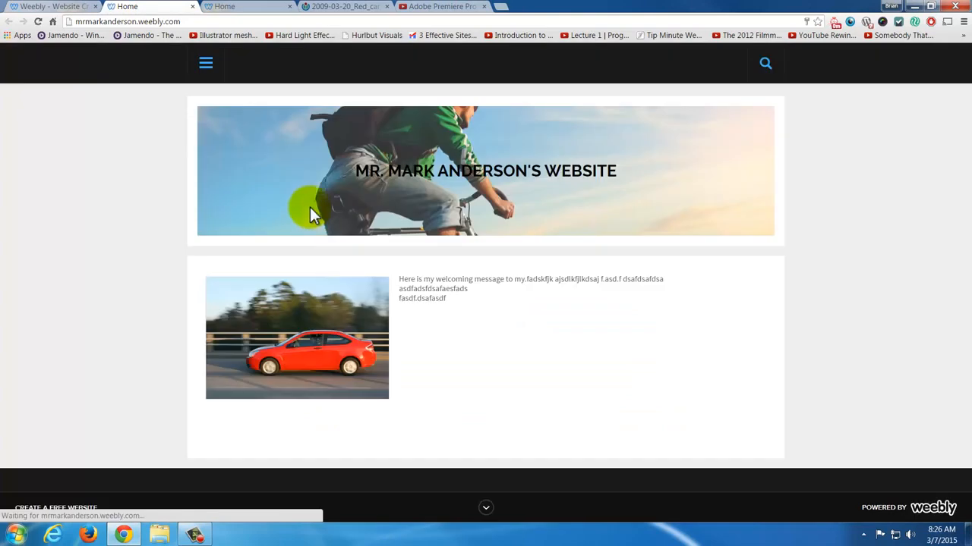
- Open the Computers 1 page on the published site and play its embedded video
left_click(214, 80)
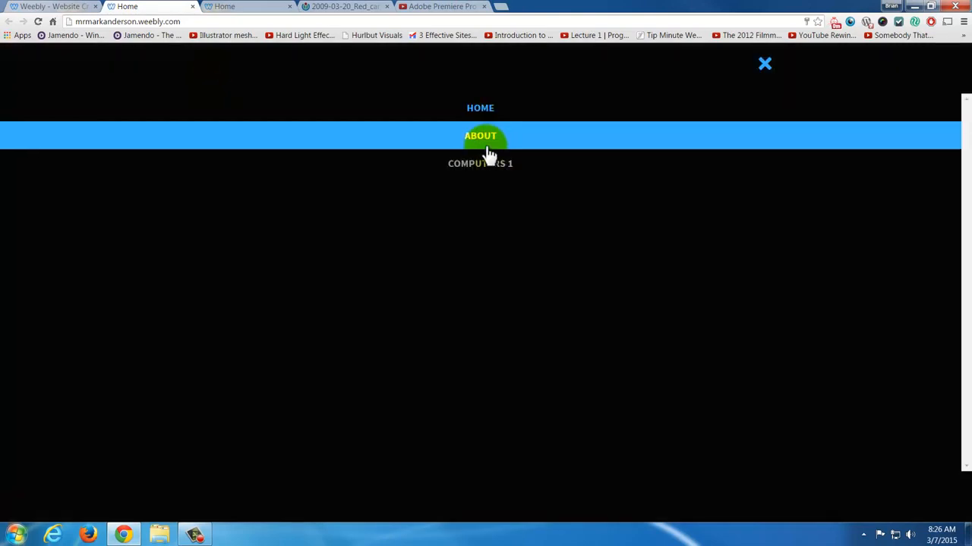
left_click(486, 164)
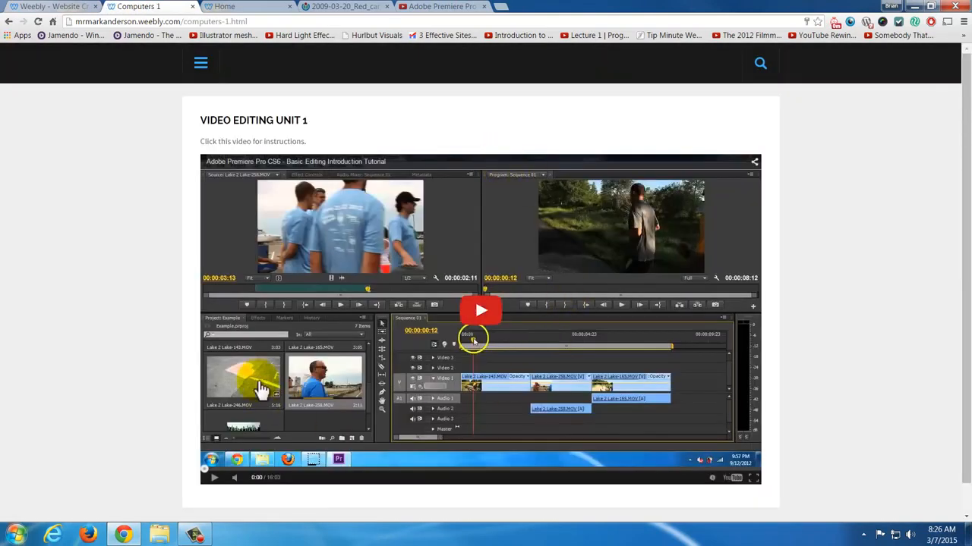
left_click(467, 334)
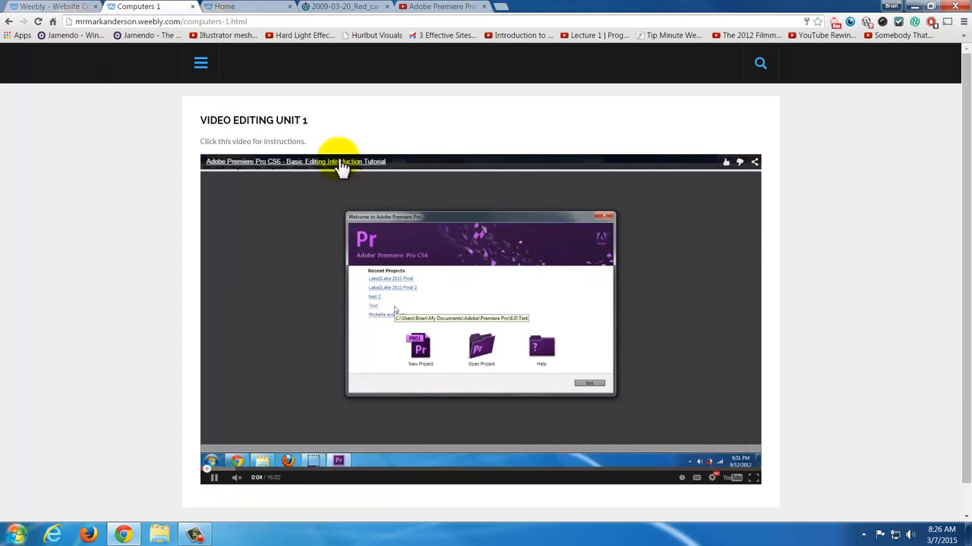
- Return to the site editor, dismiss the publish confirmation and change the site's theme to Clean Lines
left_click(70, 7)
left_click(662, 169)
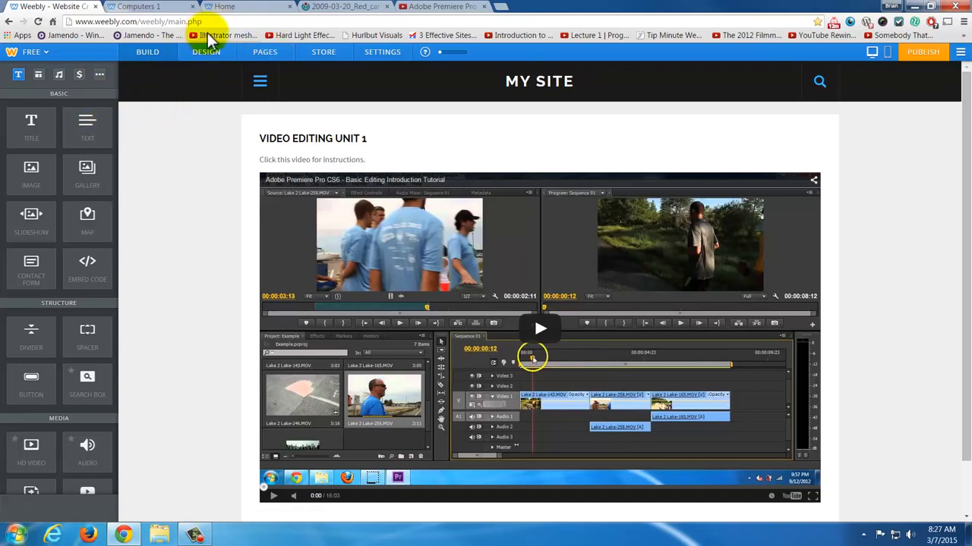
left_click(212, 52)
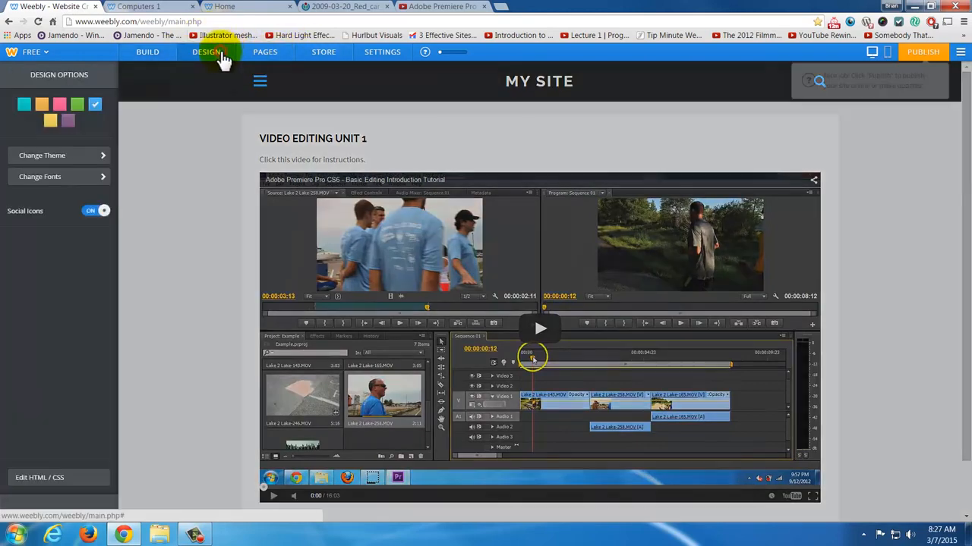
left_click(88, 156)
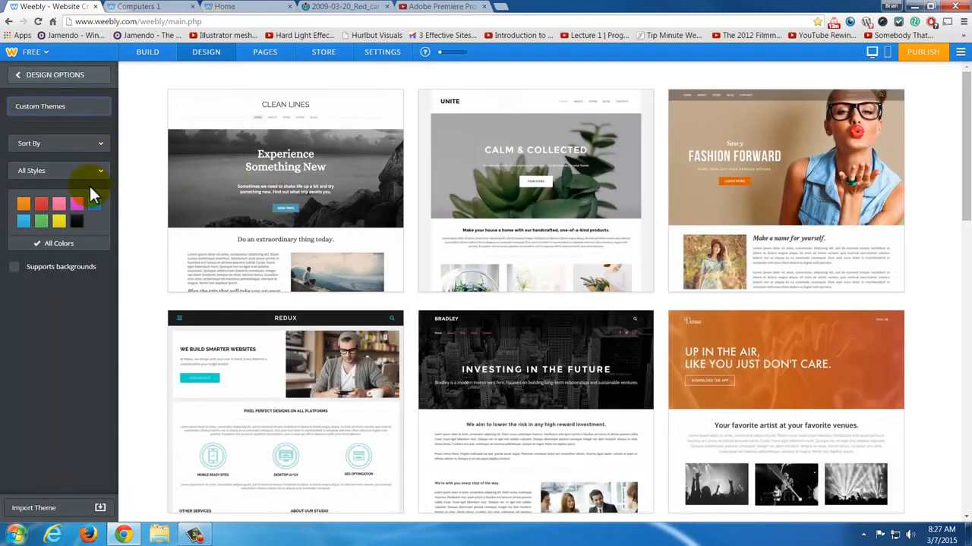
left_click(82, 176)
left_click(80, 168)
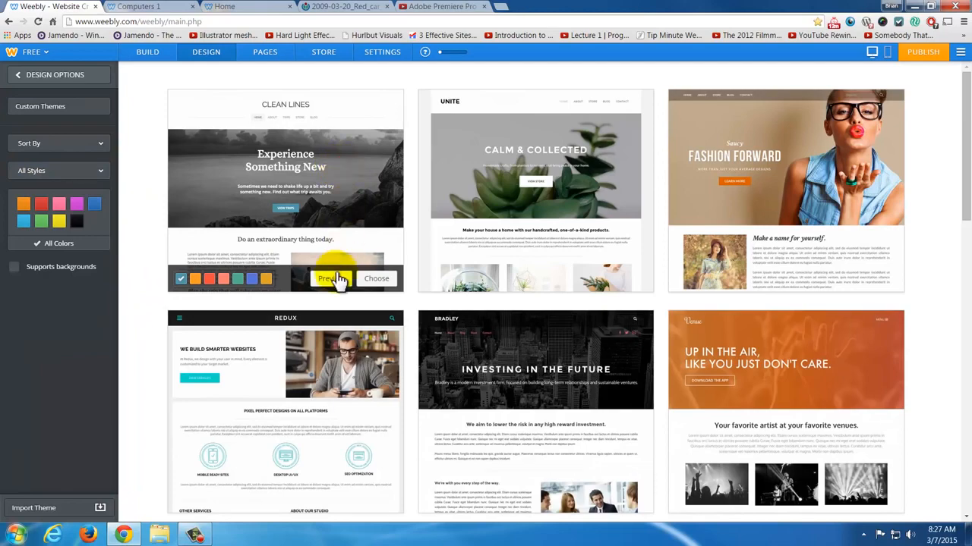
left_click(379, 279)
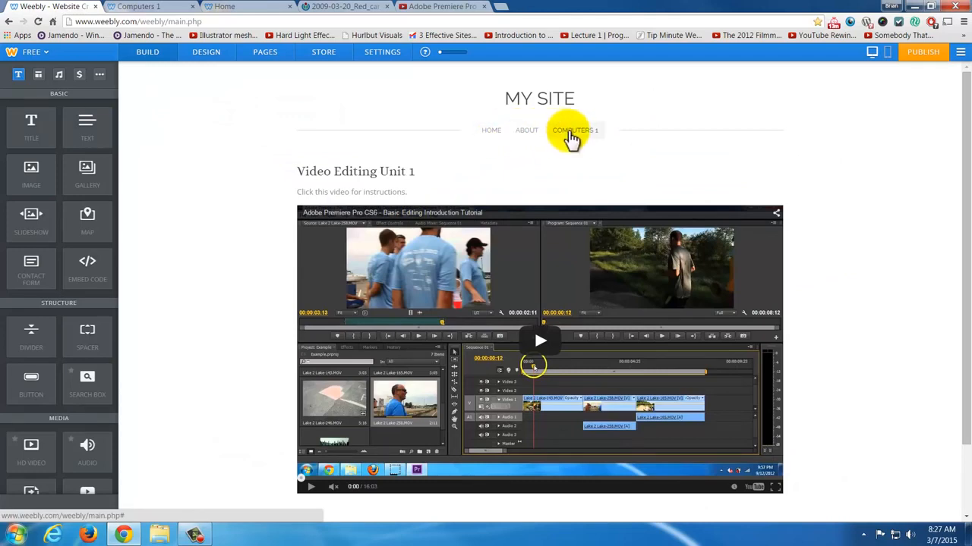
- Add a standard page named "Unit 1" with the Tall Header layout and save it
left_click(278, 54)
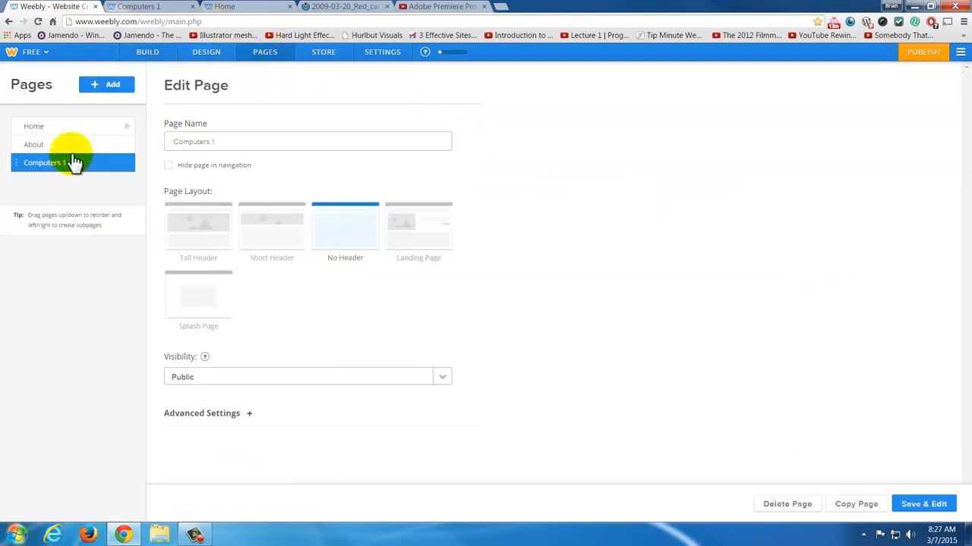
left_click(101, 83)
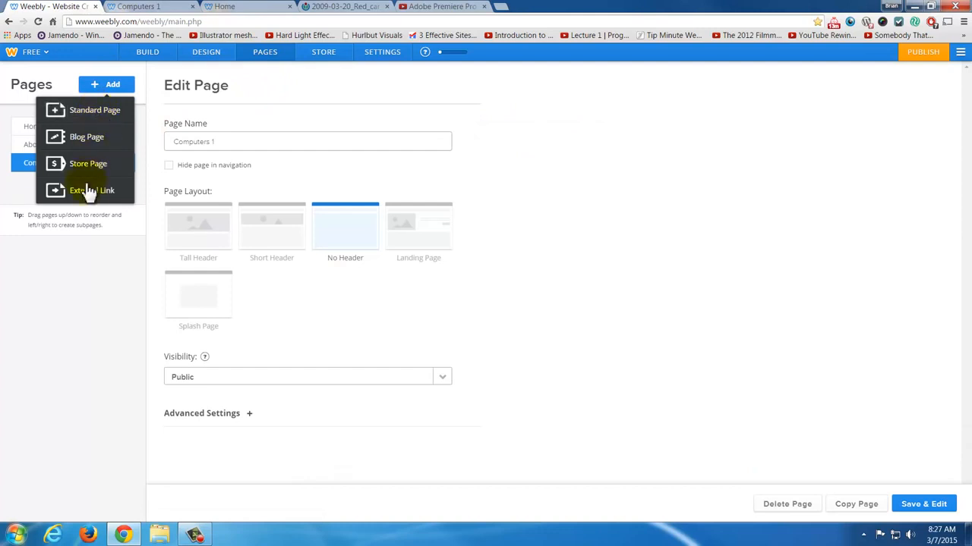
left_click(98, 112)
left_click(210, 142)
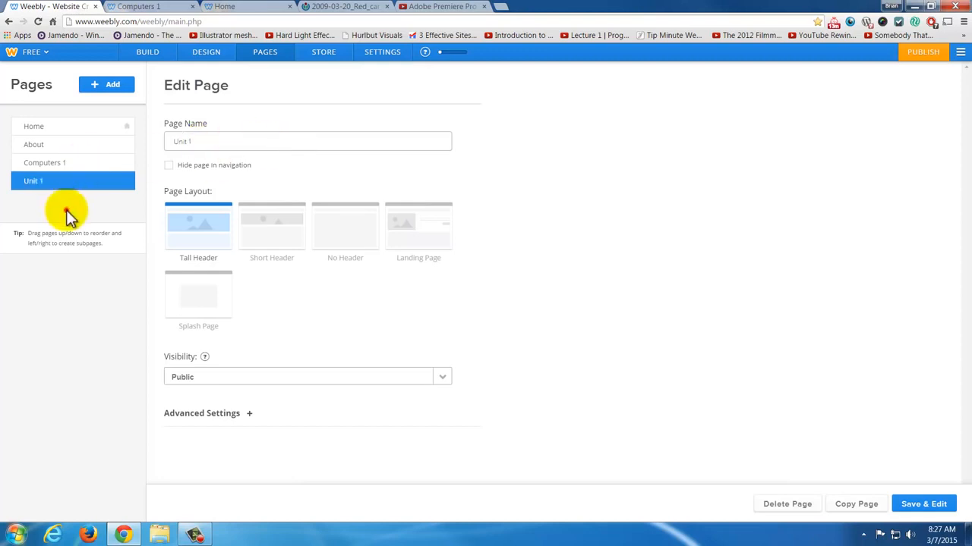
left_click(67, 213)
left_click(923, 507)
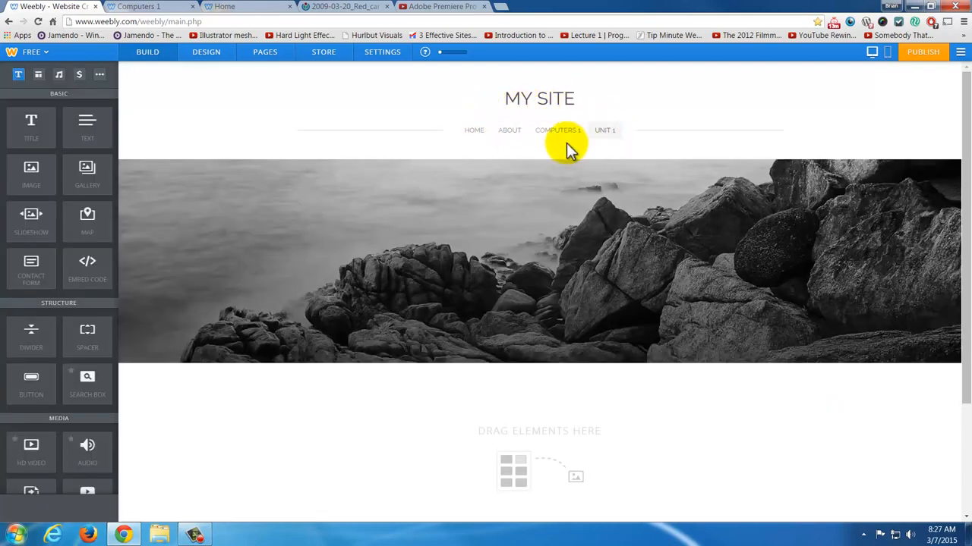
- Make the Unit 1 page a subpage of Computers 1, save it and check the site navigation
left_click(262, 53)
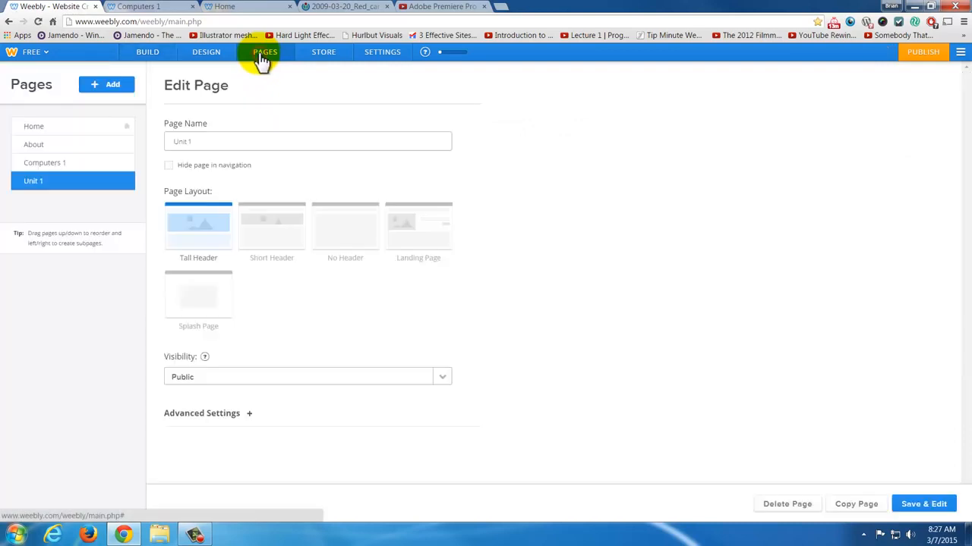
left_click_drag(23, 188, 60, 217)
left_click_drag(43, 183, 62, 176)
left_click(920, 507)
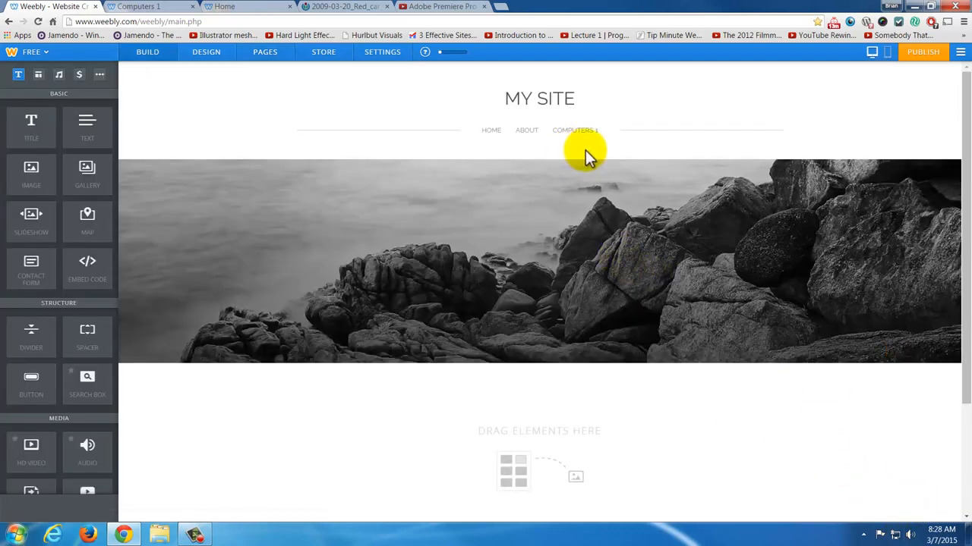
mouse_move(585, 138)
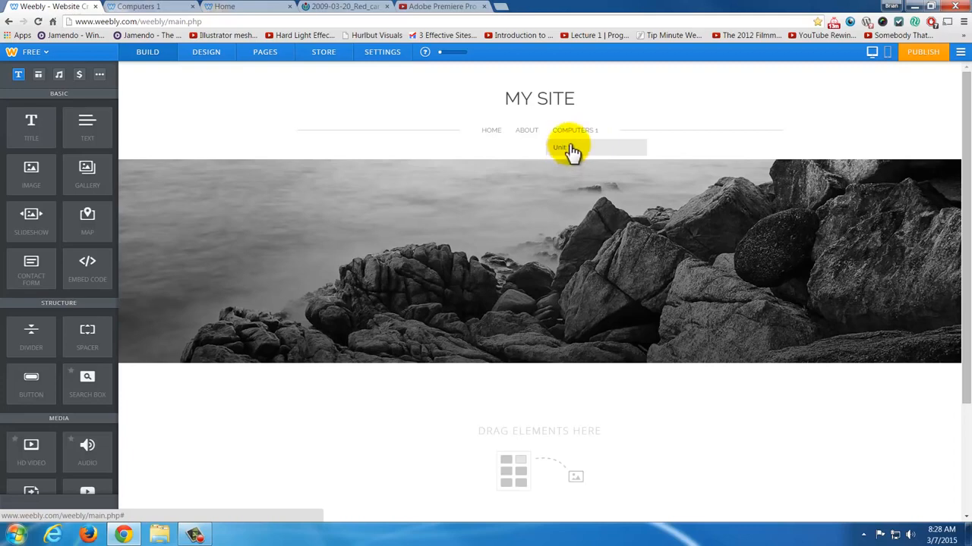
- Add another standard page, nest it as a subpage under Unit 1 and save it
left_click(265, 54)
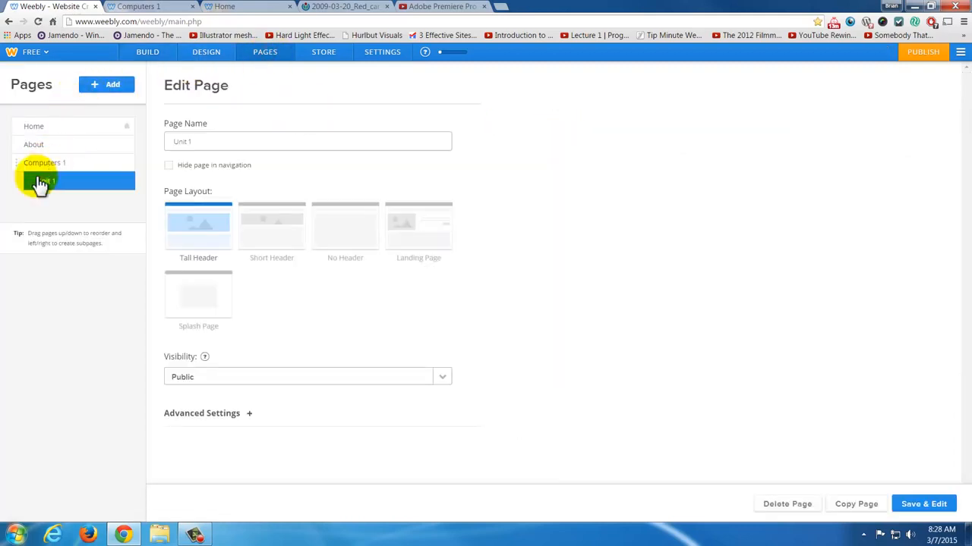
left_click(105, 86)
left_click(105, 107)
left_click_drag(29, 202, 78, 194)
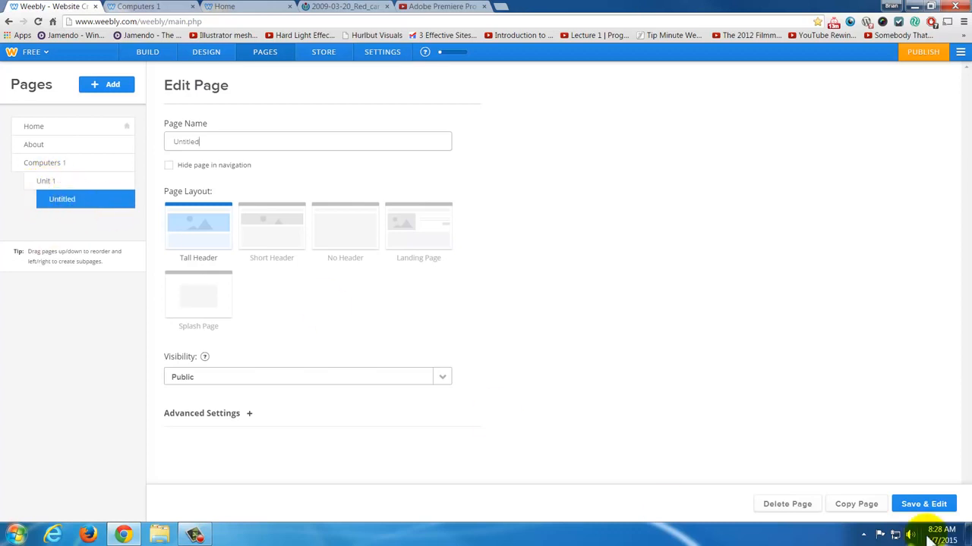
left_click(935, 504)
mouse_move(583, 140)
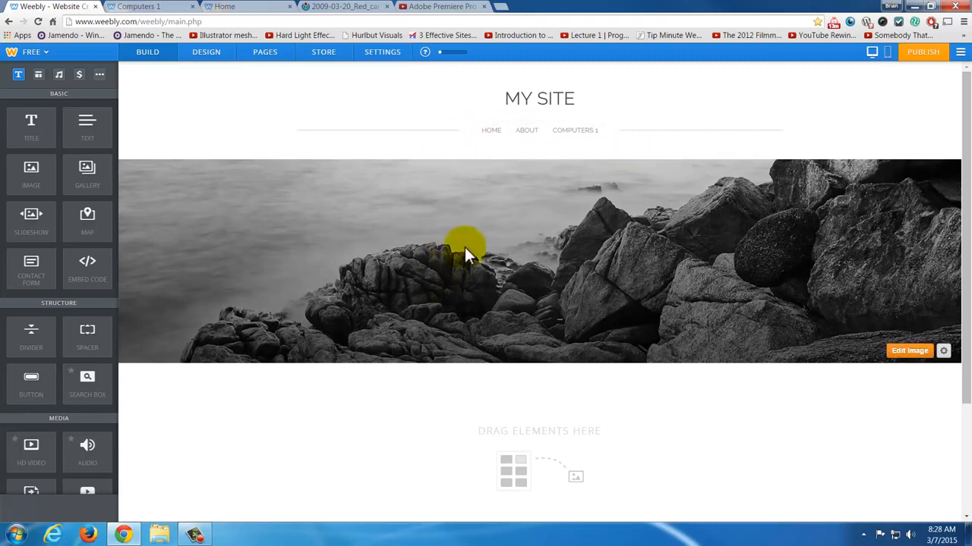
- Open the Home page for editing and set its page layout to Short Header
left_click(500, 133)
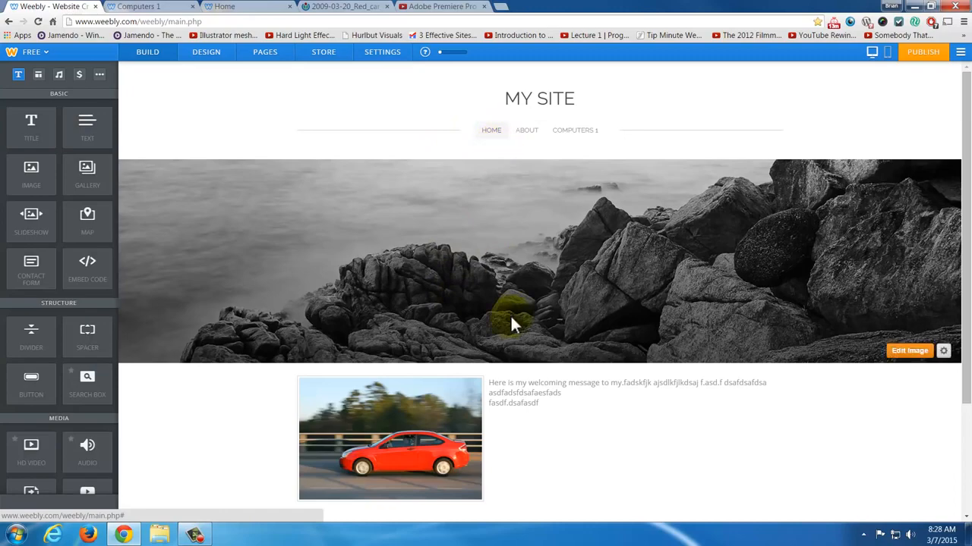
scroll(517, 342, "down", 2)
scroll(705, 329, "up", 2)
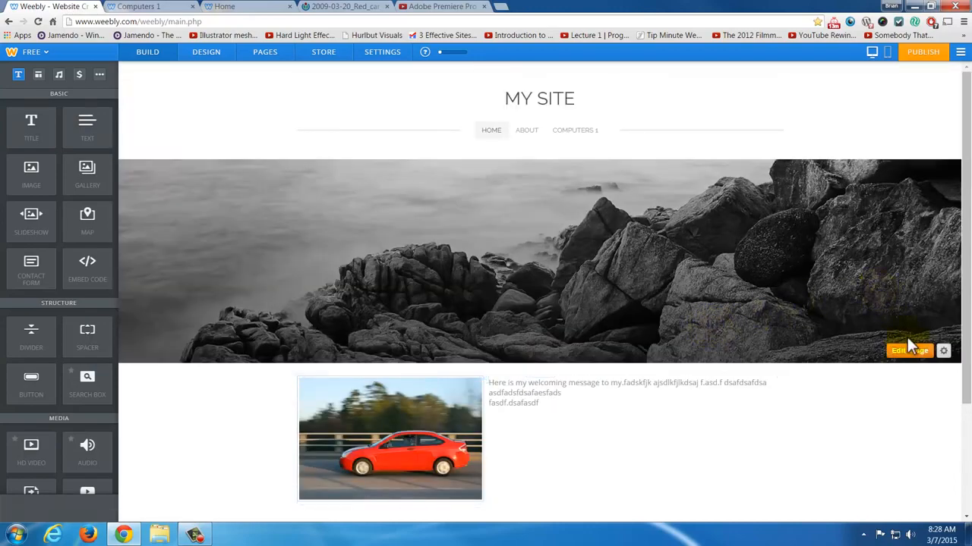
left_click(944, 353)
scroll(881, 395, "down", 1)
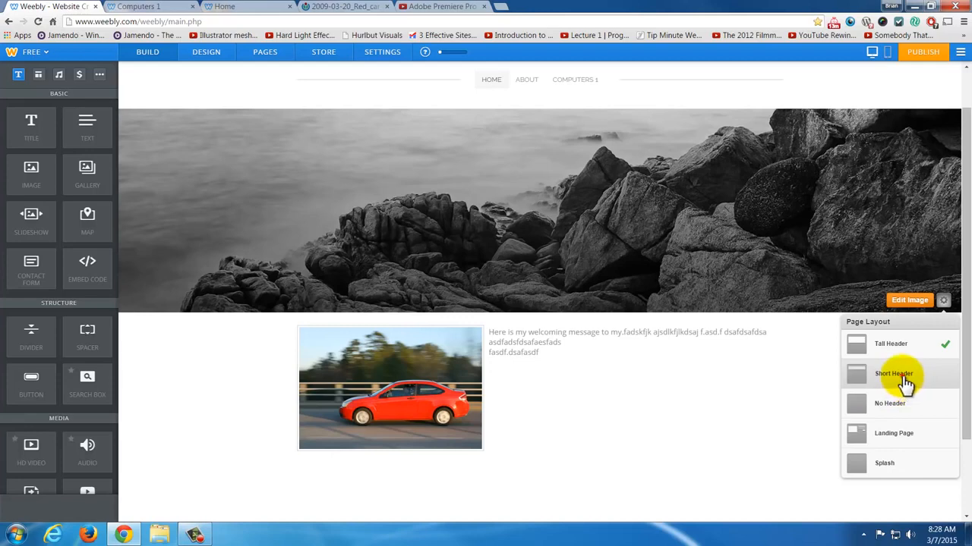
left_click(901, 377)
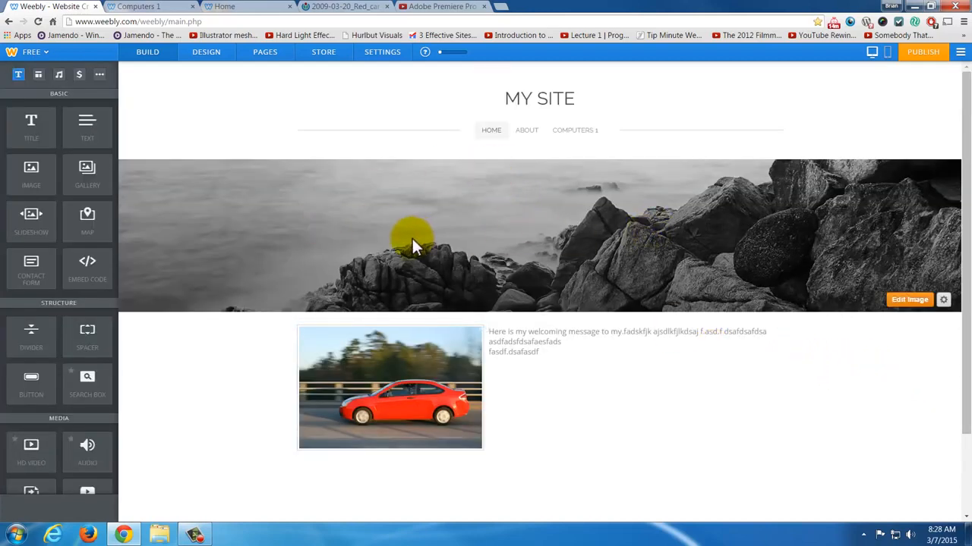
- Add a divider element below the car image and welcome text on the Home page
scroll(413, 239, "down", 2)
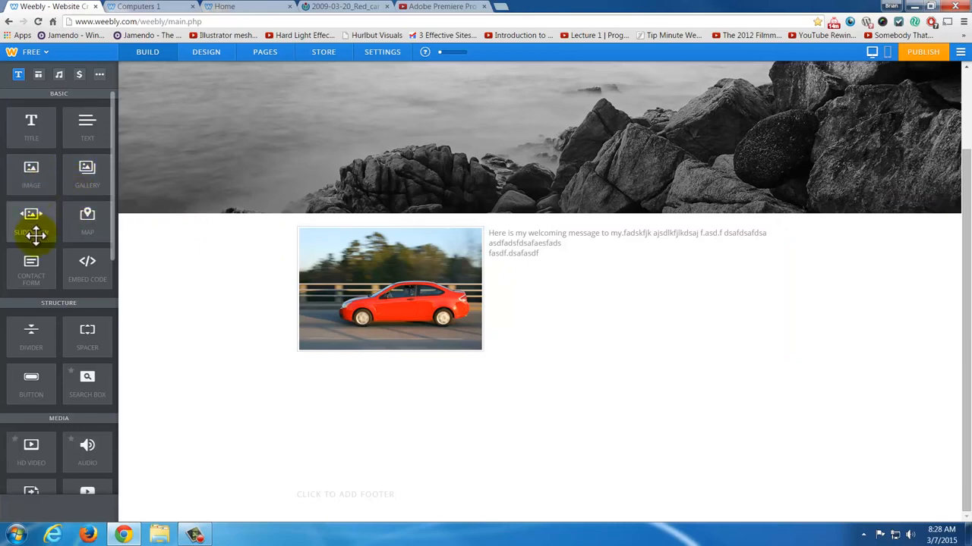
scroll(38, 238, "down", 2)
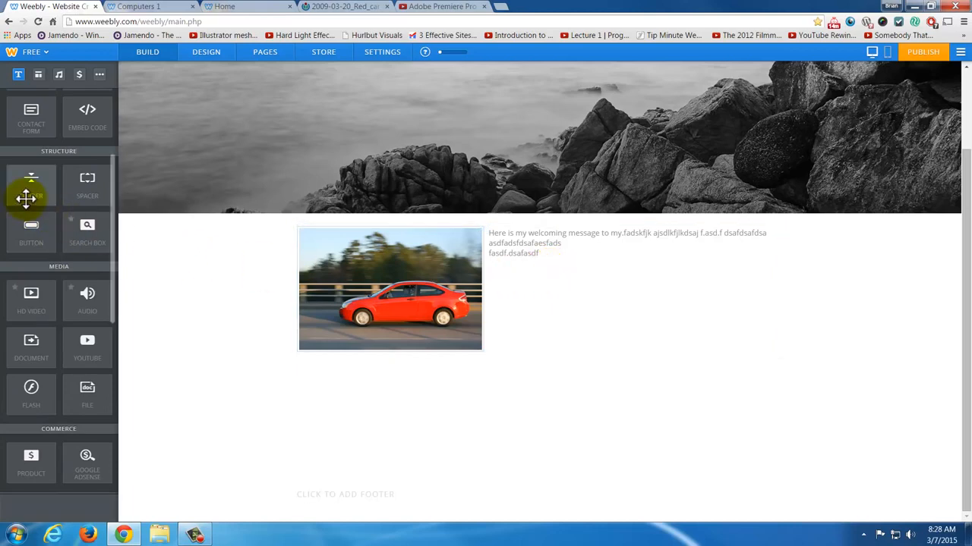
left_click_drag(30, 190, 540, 364)
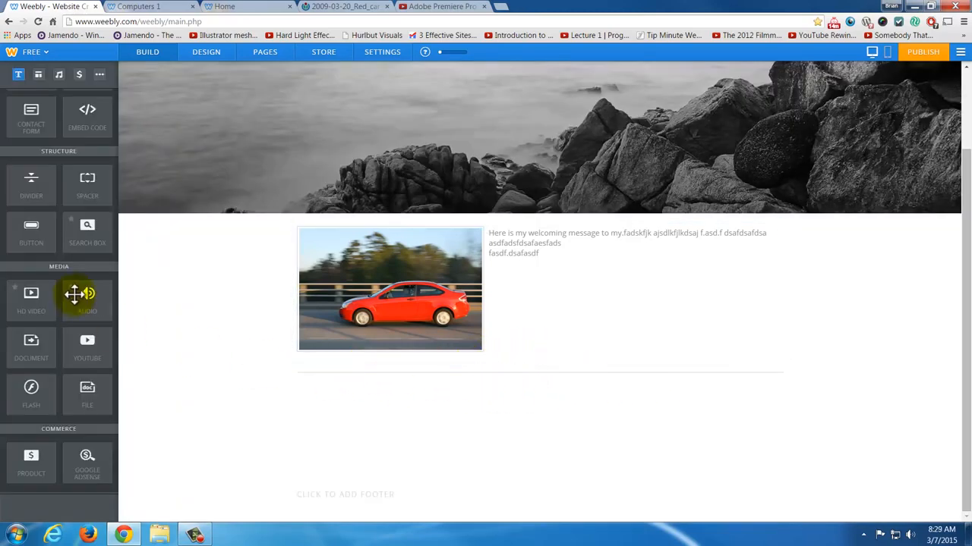
left_click(400, 388)
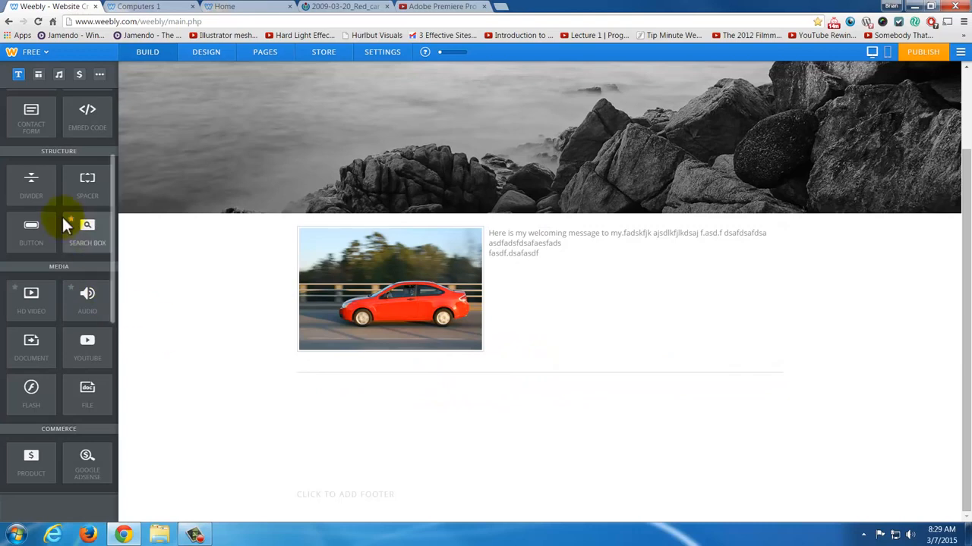
left_click_drag(32, 184, 42, 251)
scroll(56, 342, "down", 5)
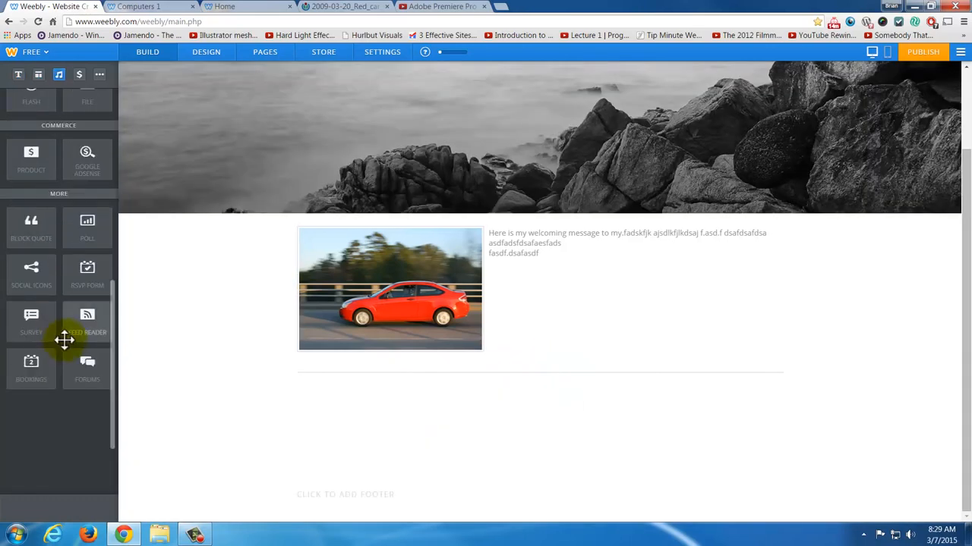
scroll(65, 341, "up", 10)
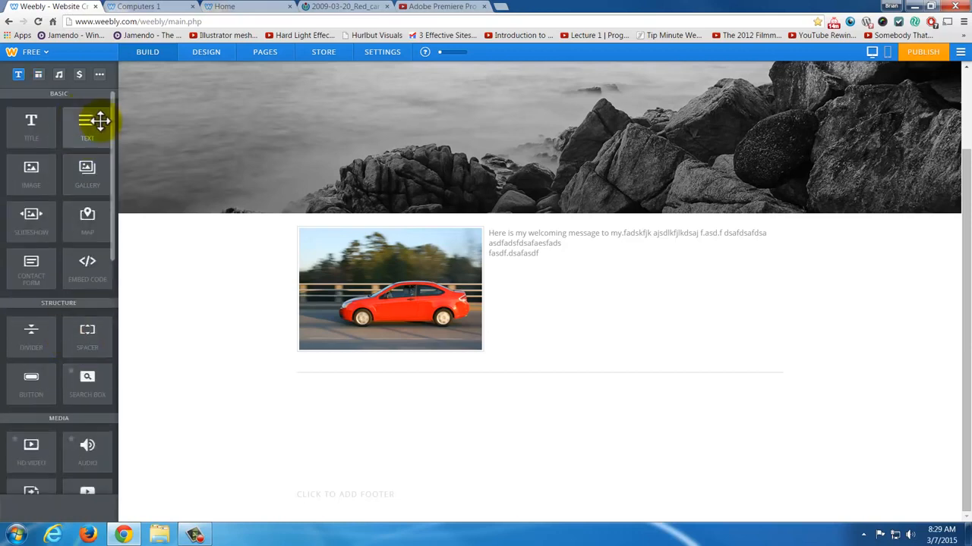
left_click_drag(89, 124, 31, 126)
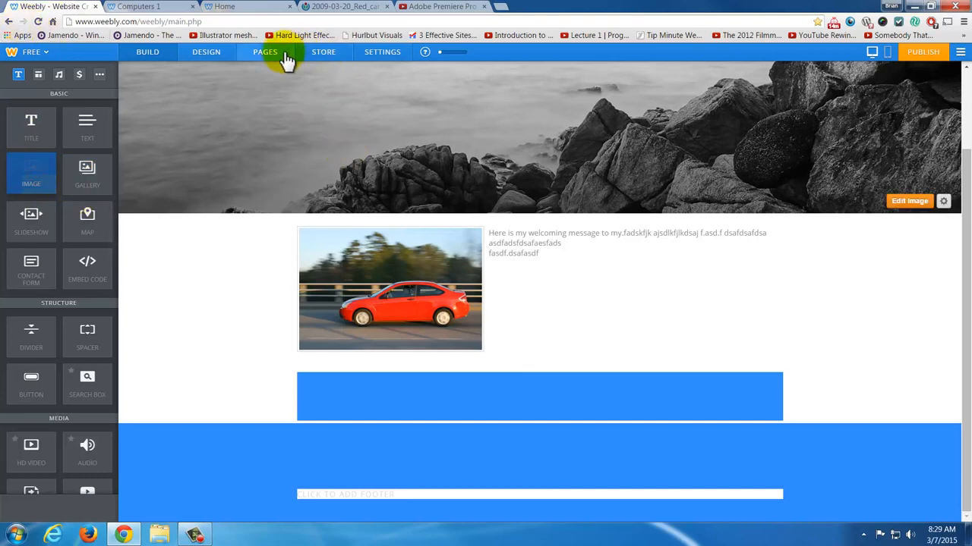
left_click(256, 54)
left_click(155, 56)
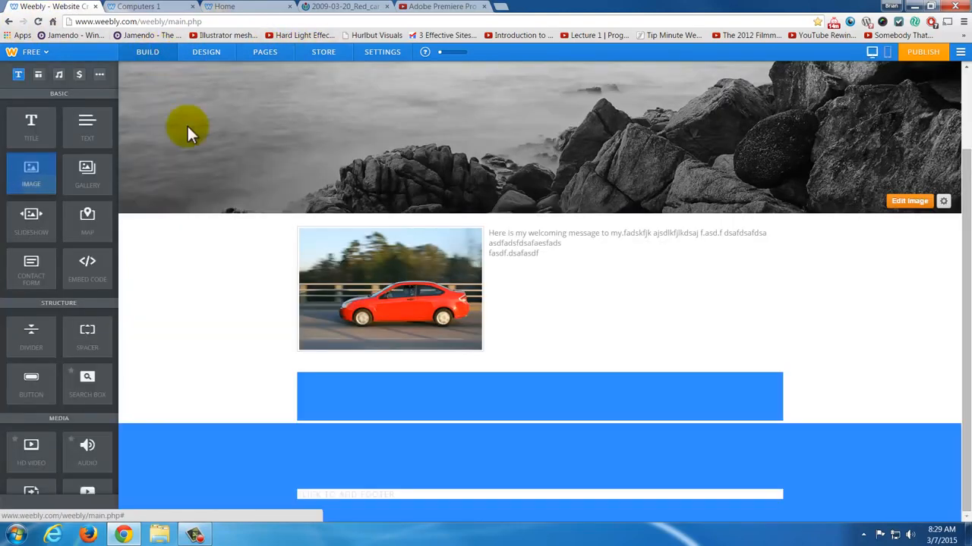
- Add a title element in a new column beside the car image and welcome text, reading "flkasjdlkfjasdfadsf"
left_click(194, 254)
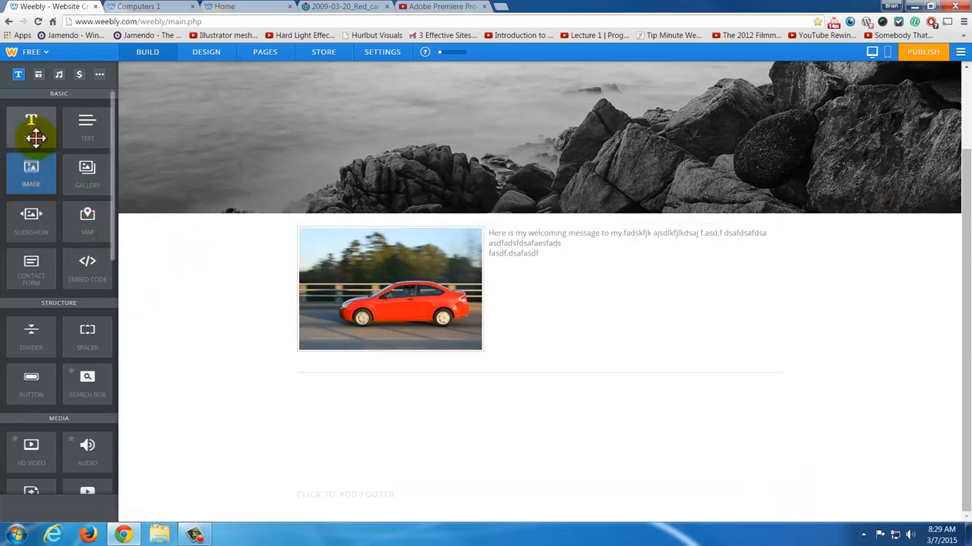
left_click_drag(37, 126, 769, 272)
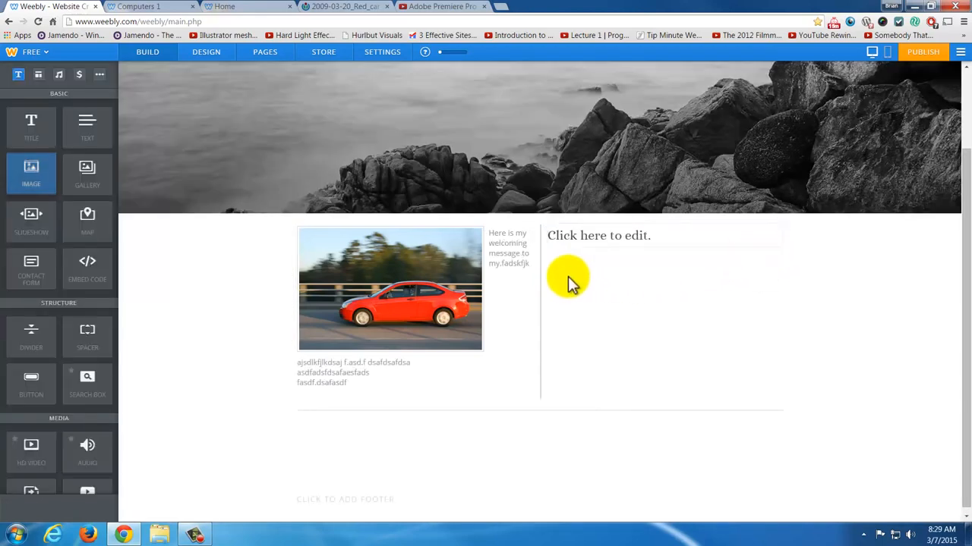
left_click(595, 237)
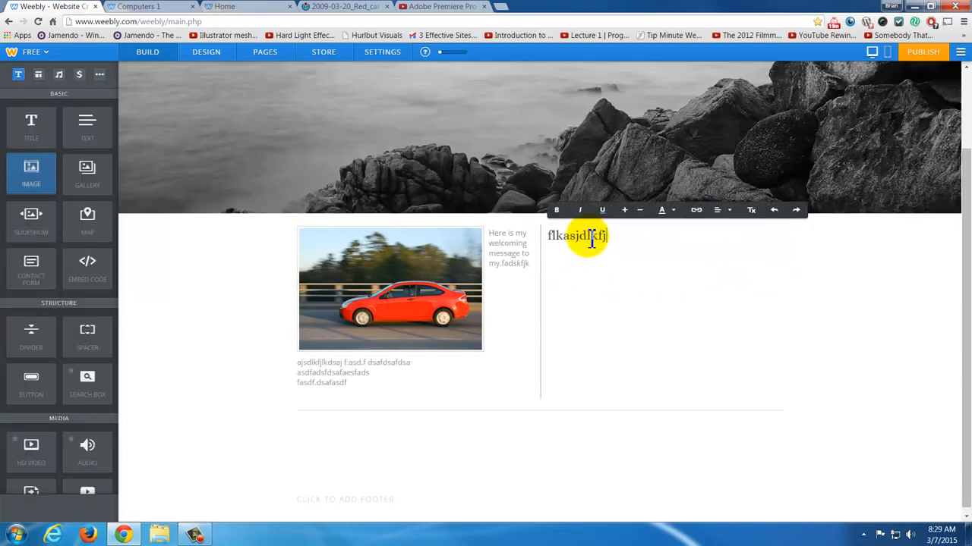
- Add a text element reading "fasdfadsfadsfdsaf" under the new title and widen the column holding the car image
left_click_drag(81, 113, 624, 262)
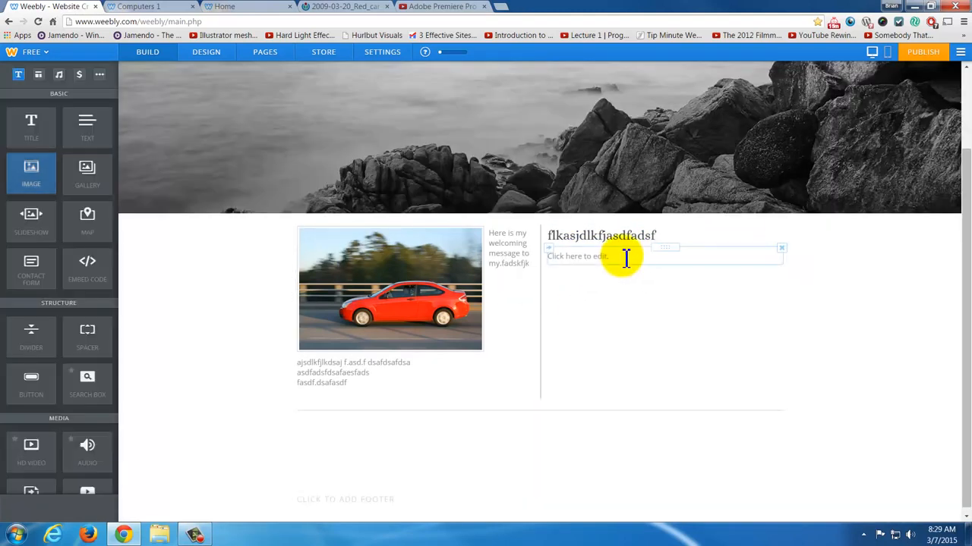
left_click(625, 260)
type("fasdfadsfadsfdsaf")
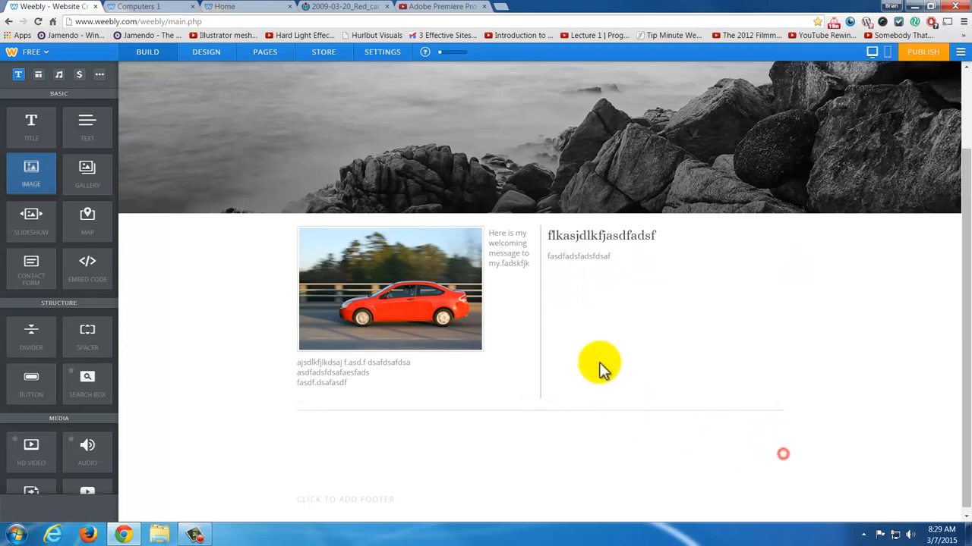
left_click(782, 454)
left_click_drag(540, 289, 597, 303)
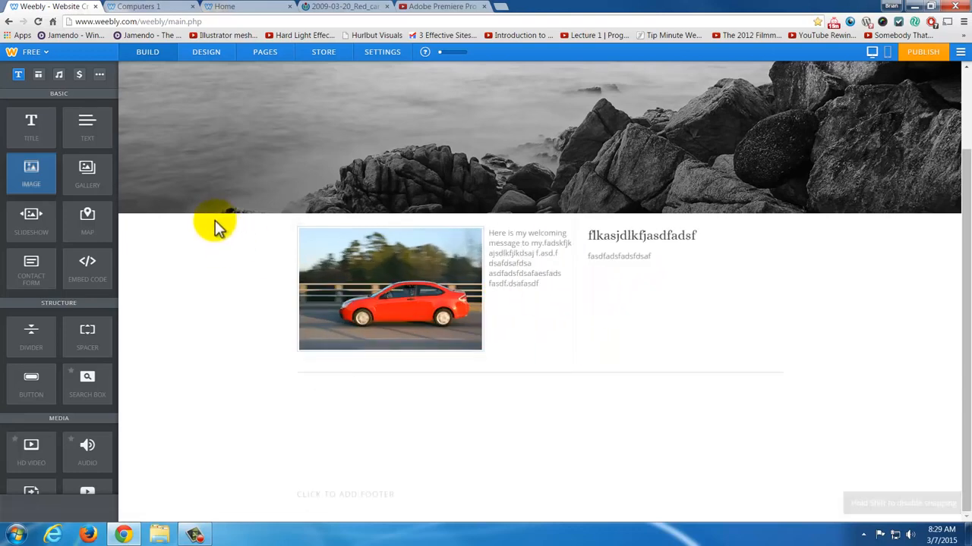
- Delete the divider below the car image and text columns
scroll(78, 334, "down", 1)
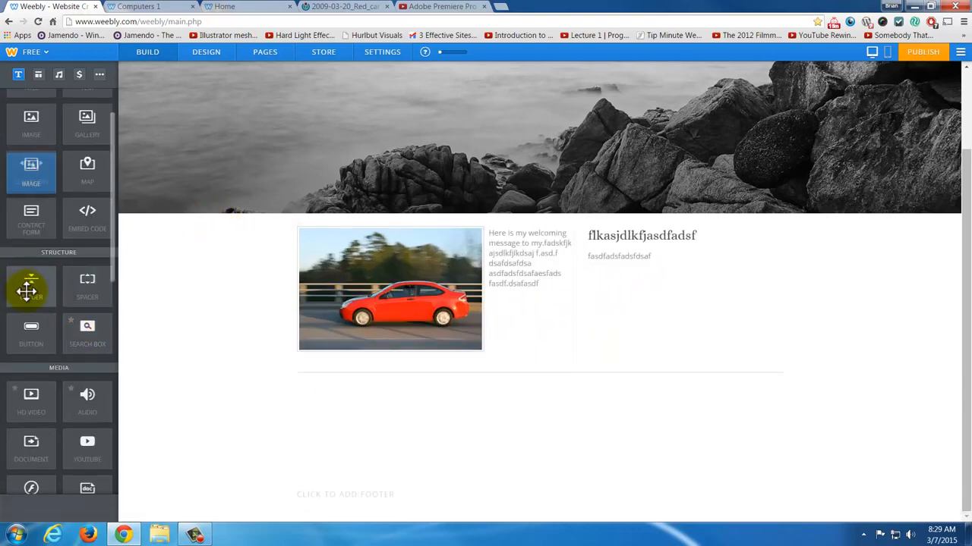
left_click_drag(26, 290, 609, 371)
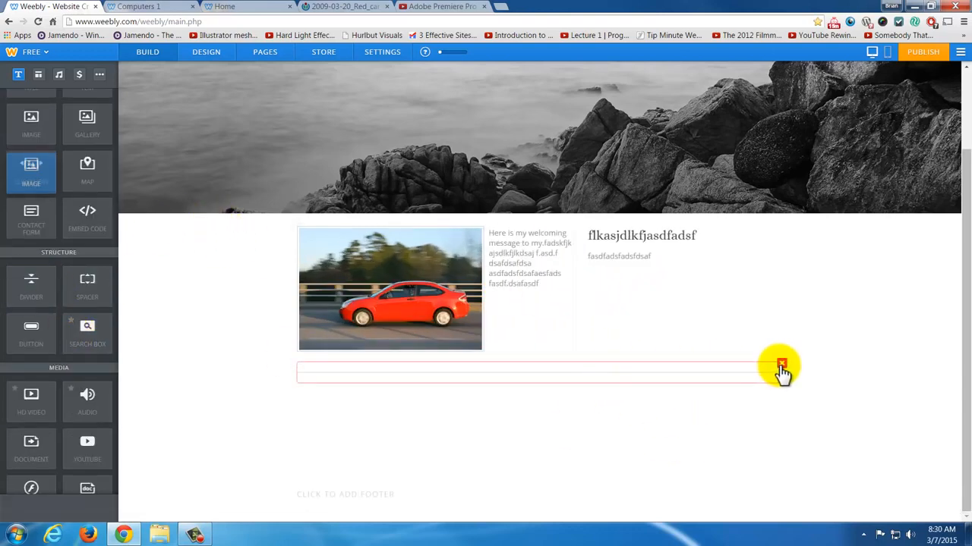
left_click(781, 365)
left_click(753, 334)
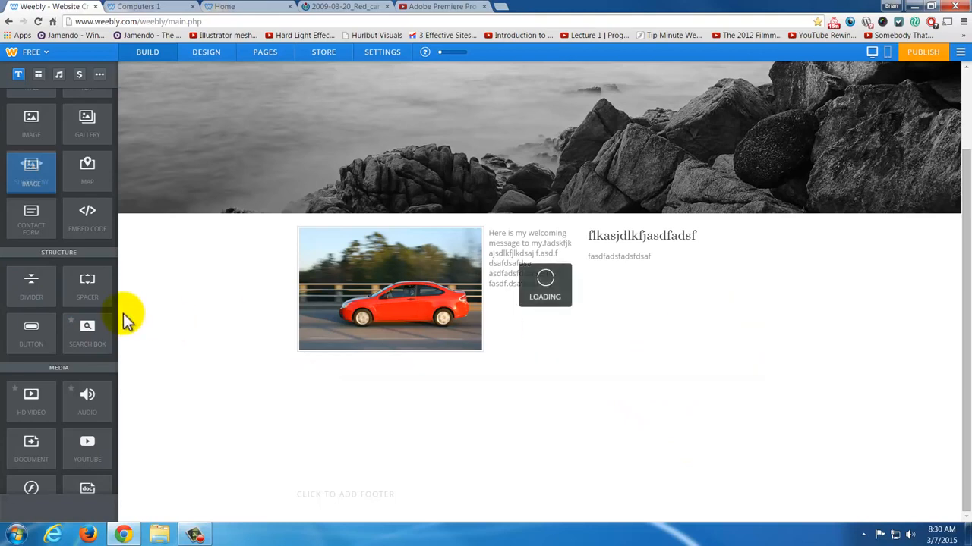
- Add a button element below the text in the new column and label it "Click here to email me"
left_click_drag(31, 337, 674, 288)
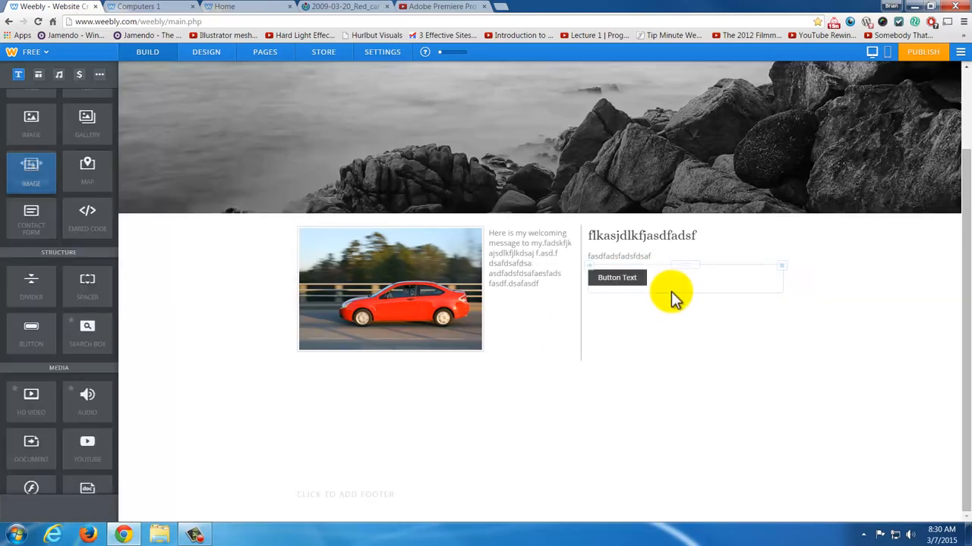
left_click(618, 279)
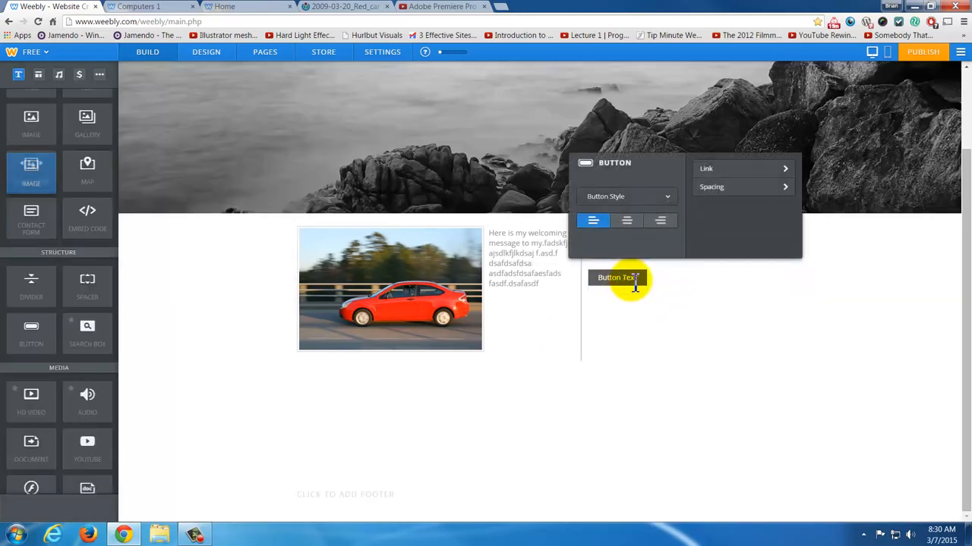
left_click_drag(642, 282, 606, 285)
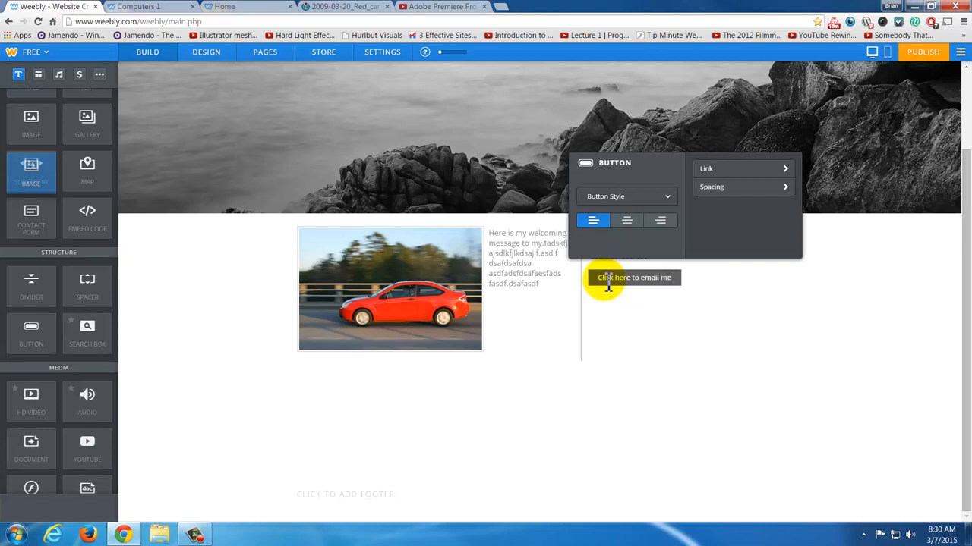
- Check the available button styles and link the "Click here to email me" button to an email address
left_click(670, 198)
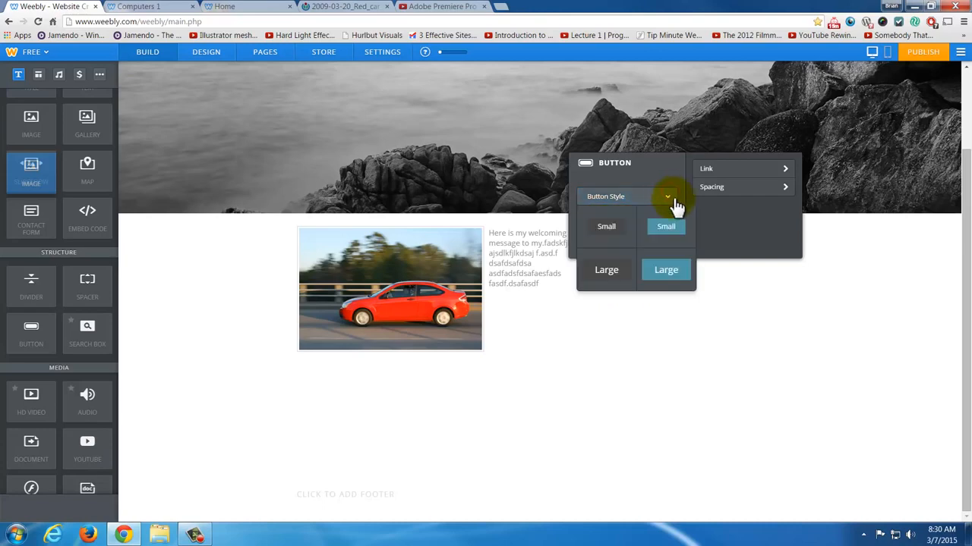
left_click(668, 197)
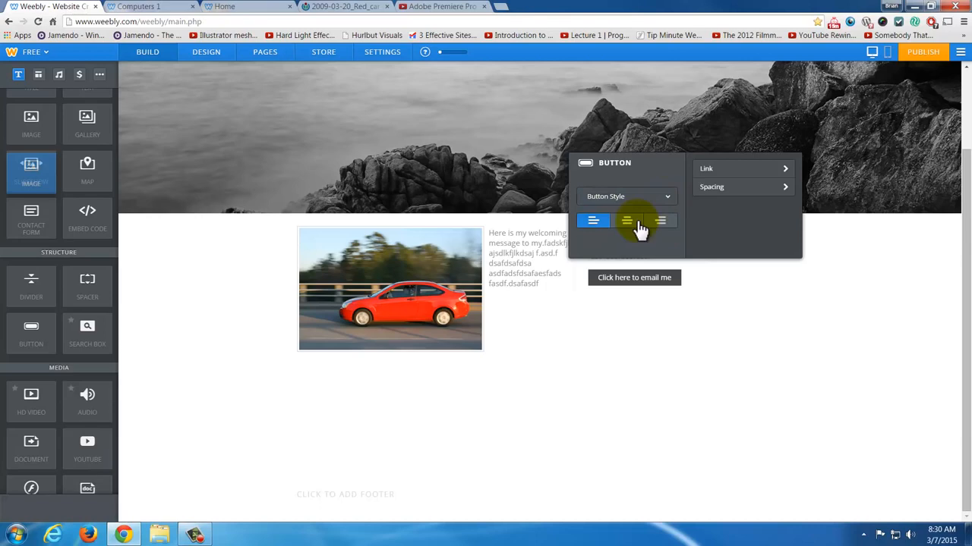
left_click(728, 171)
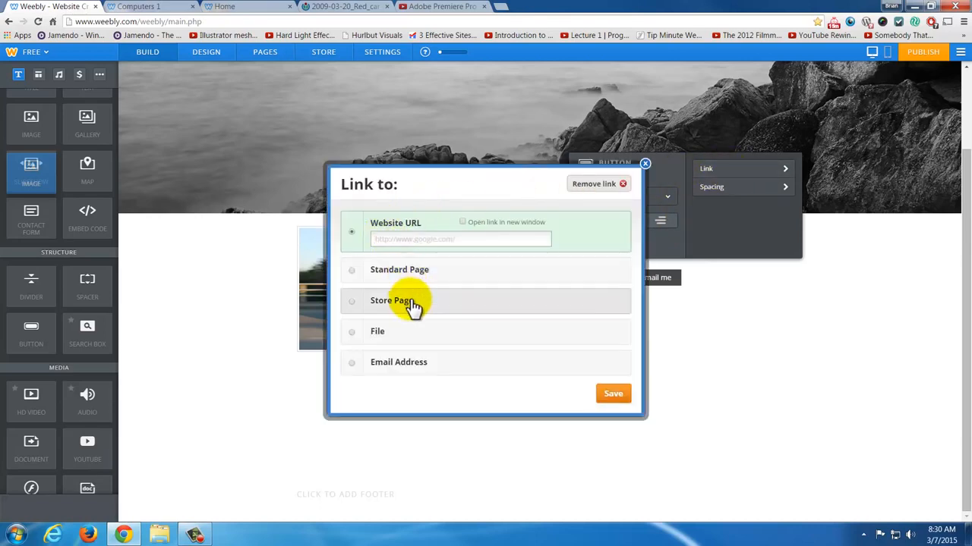
left_click(410, 365)
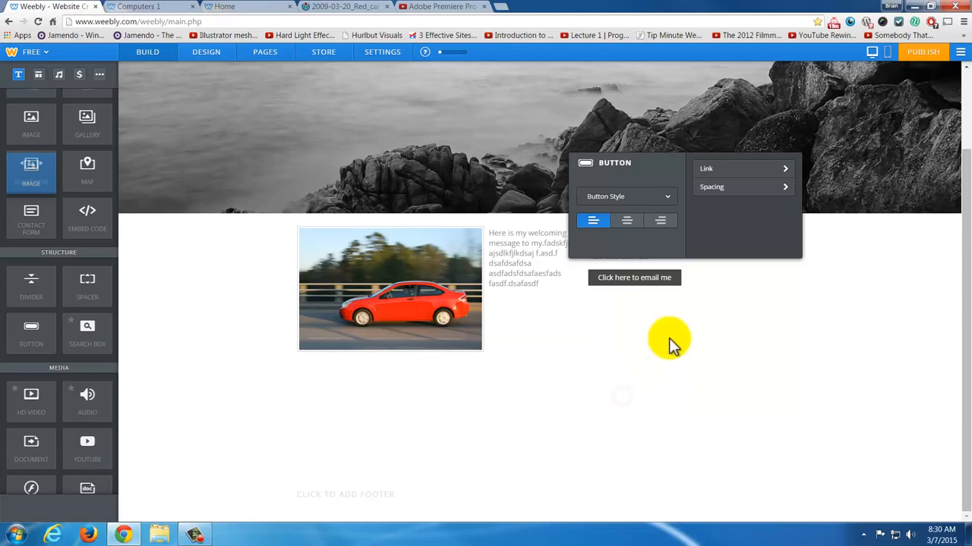
left_click(768, 327)
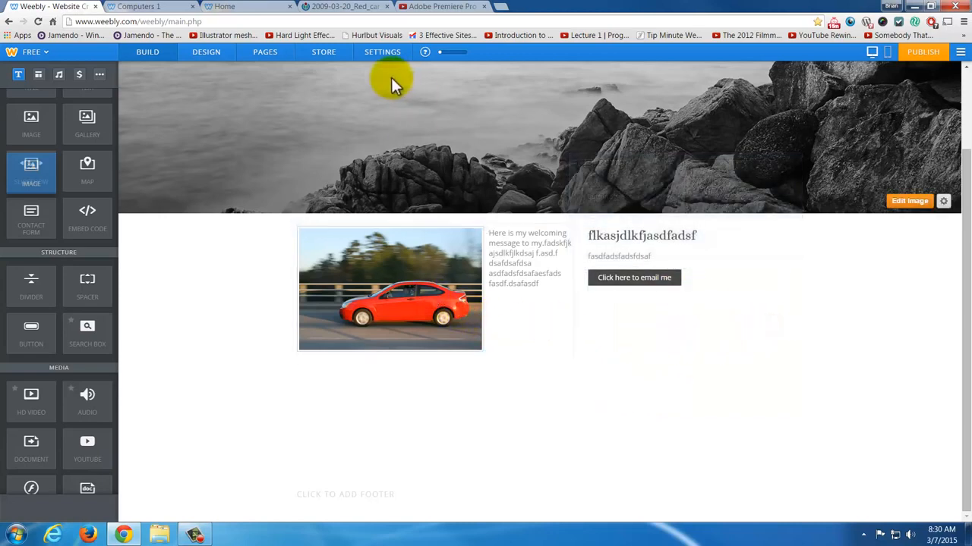
- Open the Unit 1 subpage from the site navigation and look over its header and content area
scroll(489, 121, "up", 2)
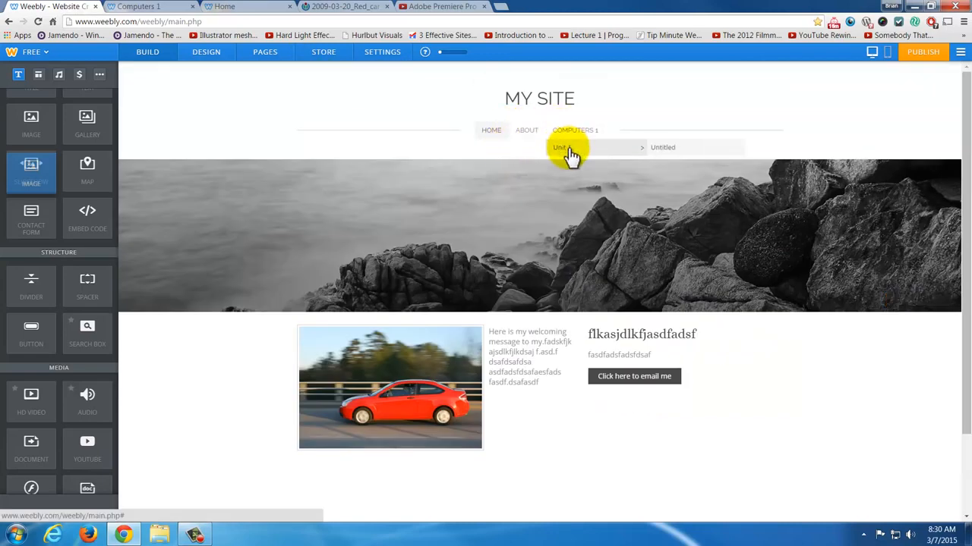
left_click(568, 148)
scroll(561, 343, "down", 2)
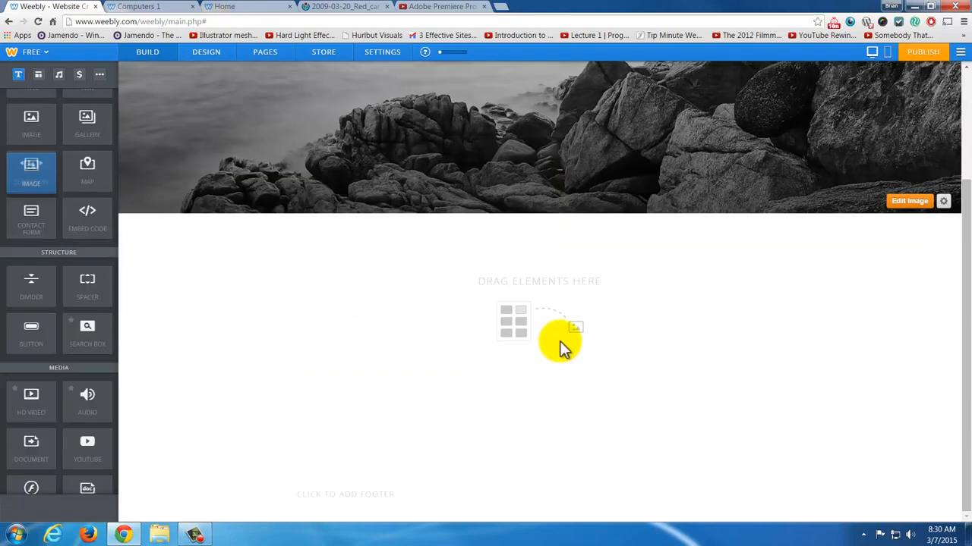
scroll(558, 347, "up", 1)
scroll(556, 346, "down", 2)
scroll(556, 343, "up", 3)
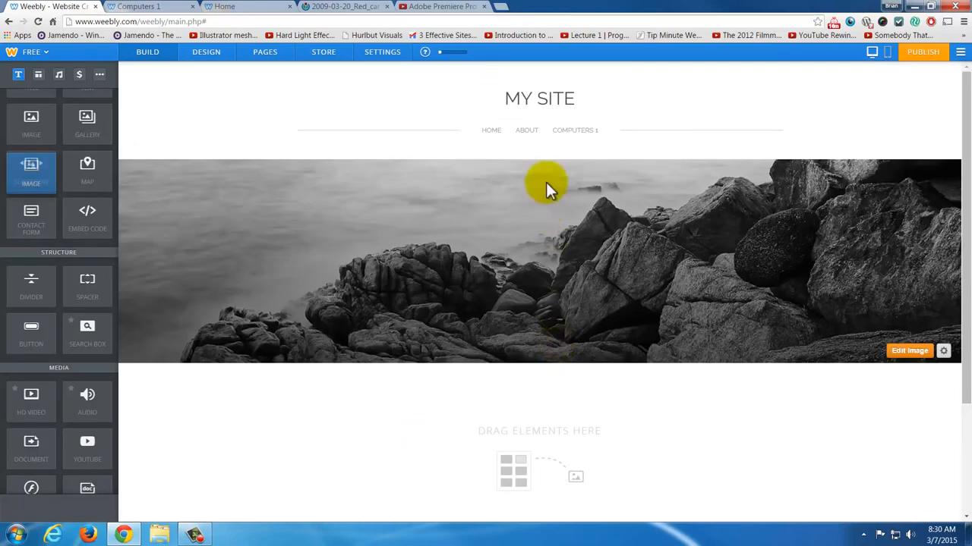
- Open the Computers 1 page and add a button element below the embedded video
left_click(583, 145)
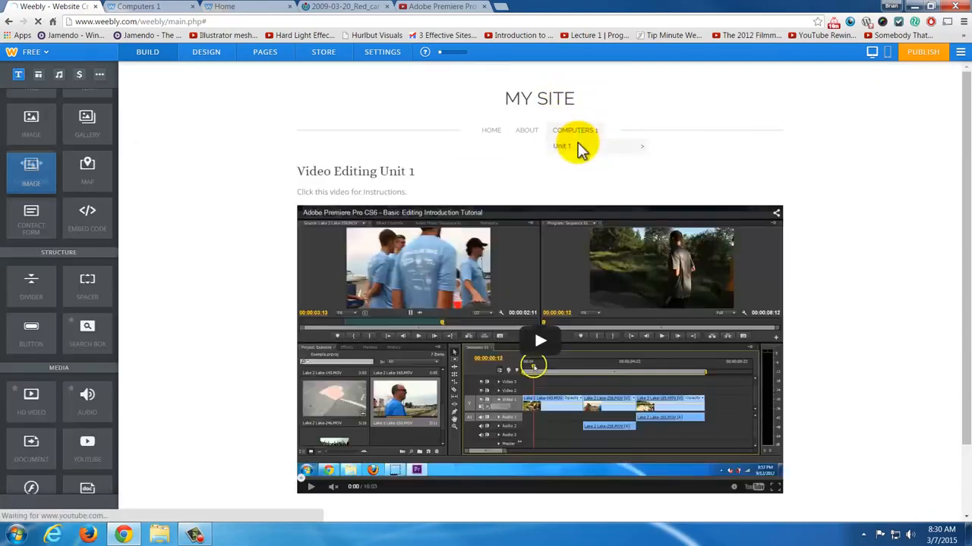
scroll(529, 272, "down", 1)
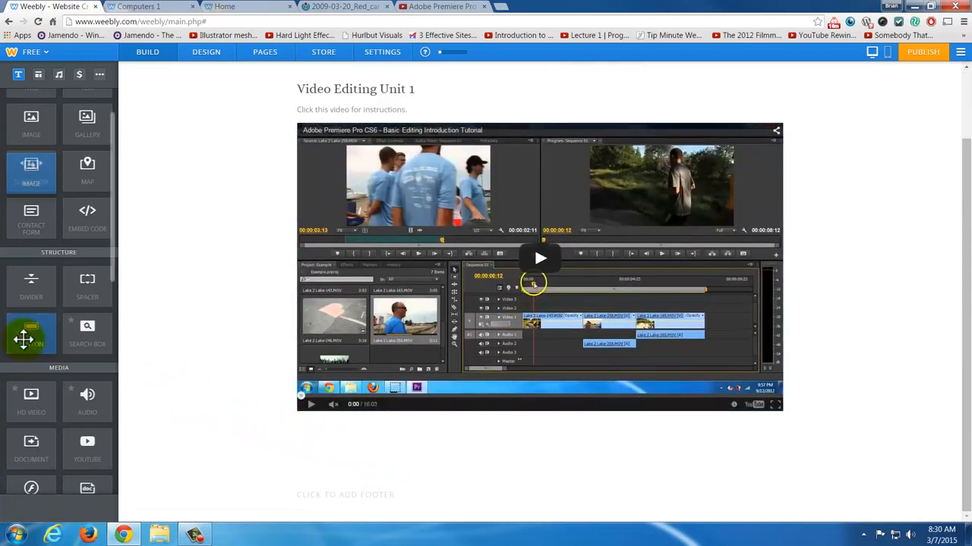
left_click_drag(24, 340, 329, 445)
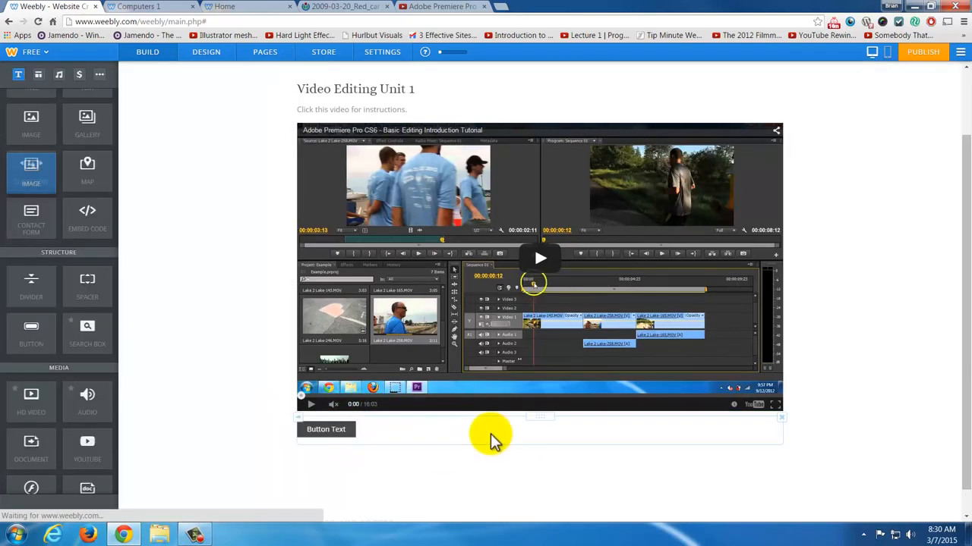
scroll(486, 436, "down", 1)
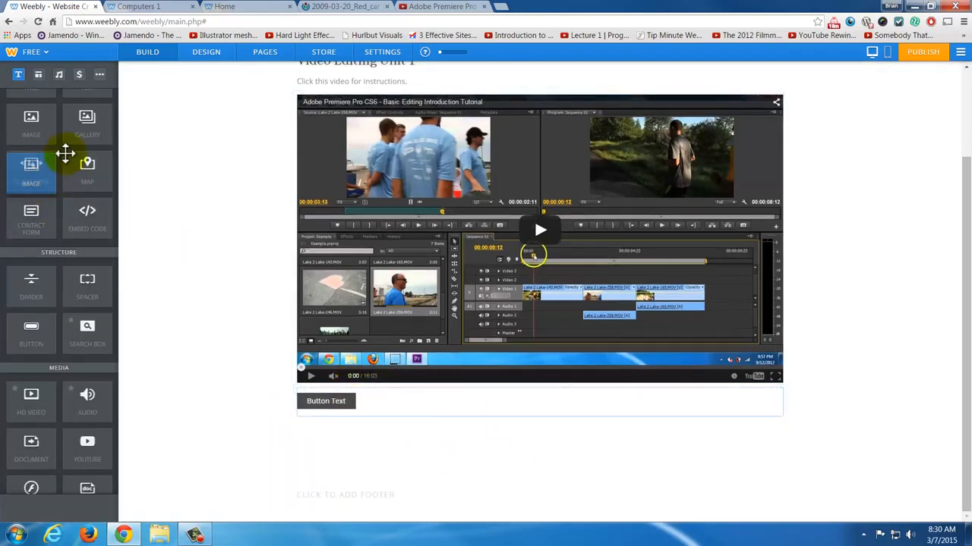
- Add a text element reading "Click here for pdf" below the button and label the button "Click for pdf"
left_click_drag(65, 154, 405, 463)
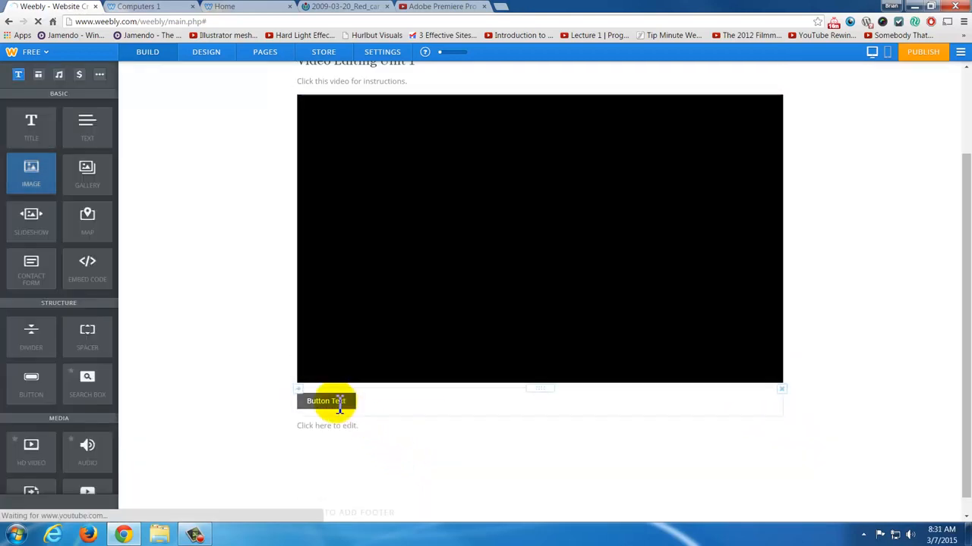
left_click(340, 403)
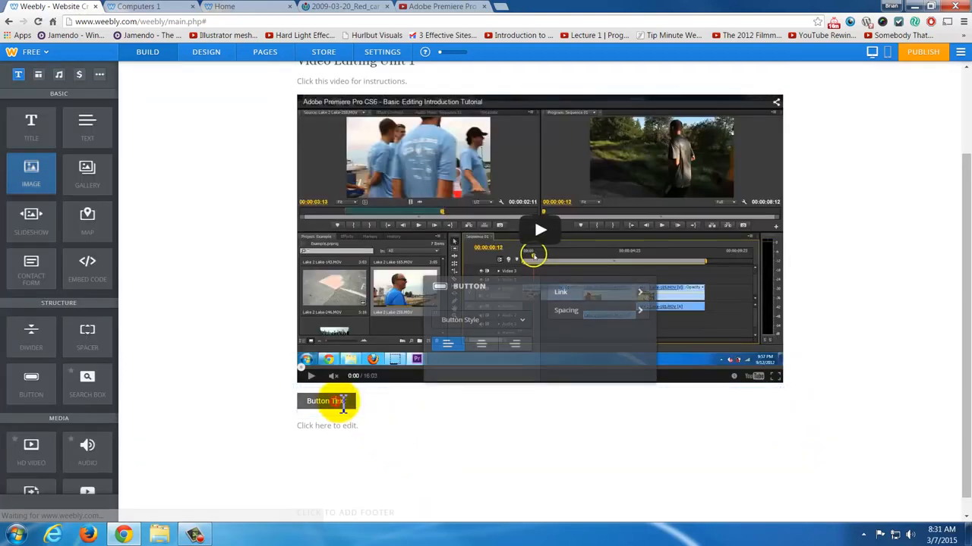
left_click_drag(345, 401, 288, 399)
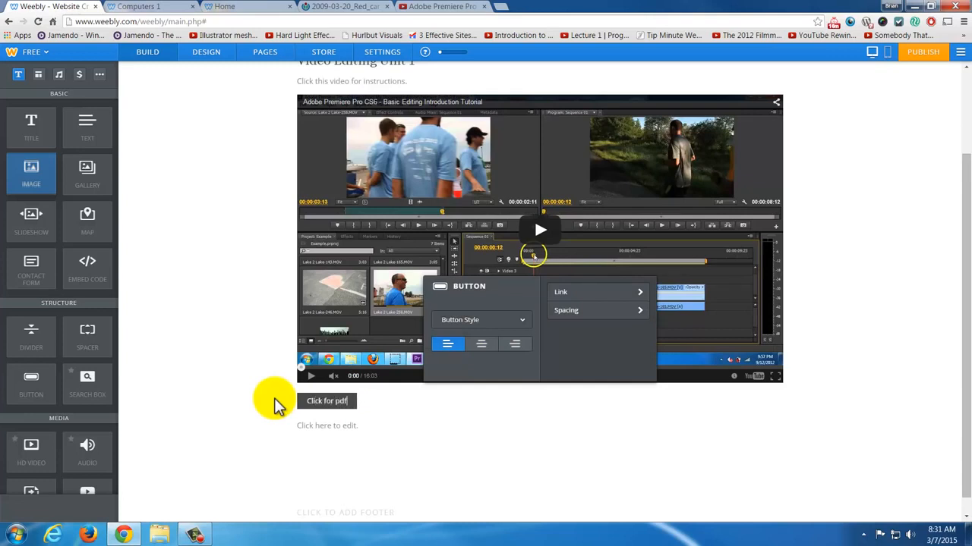
left_click(380, 429)
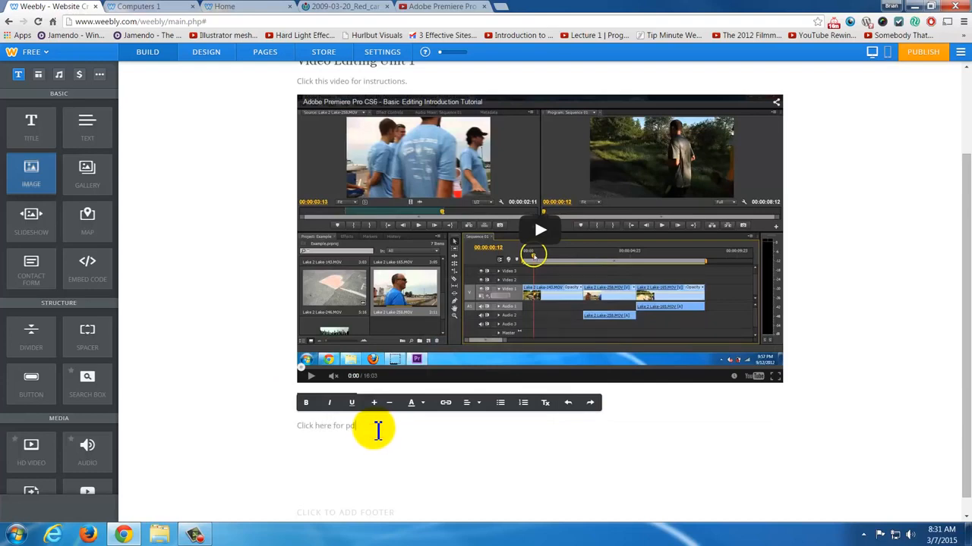
left_click(402, 455)
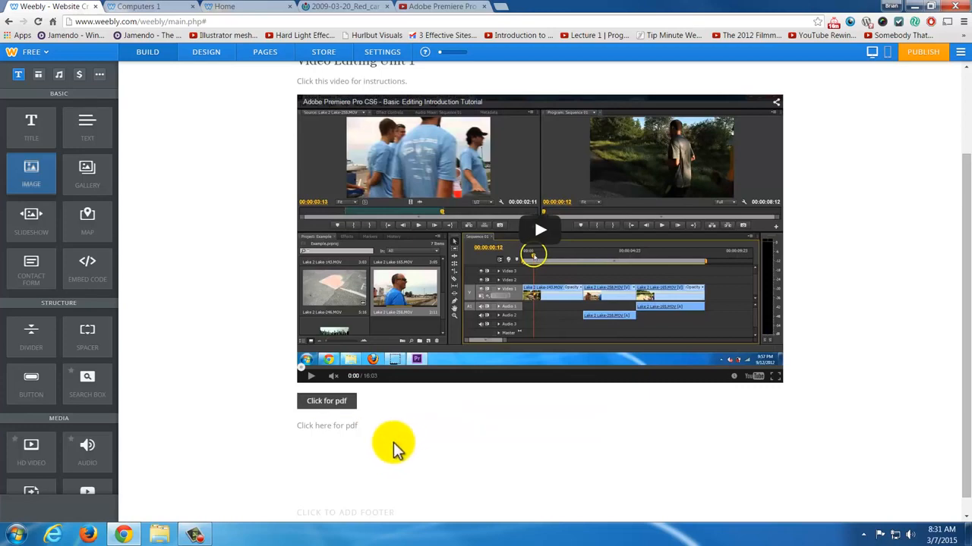
- Link the "Click for pdf" button to an uploaded file, choosing "Unit 1 lesson 1-4 Review notes" from the Weebly folder, and save the link
left_click(338, 407)
left_click(559, 300)
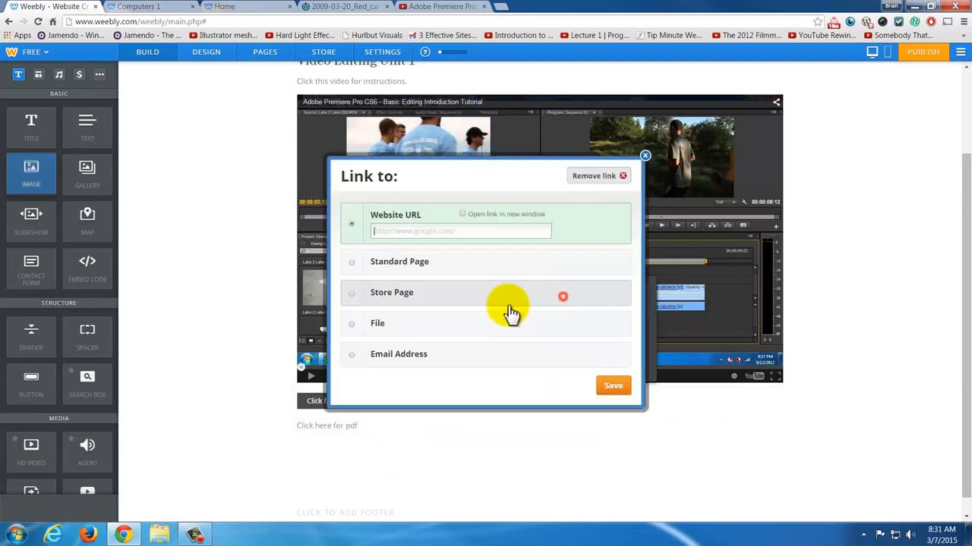
left_click(409, 331)
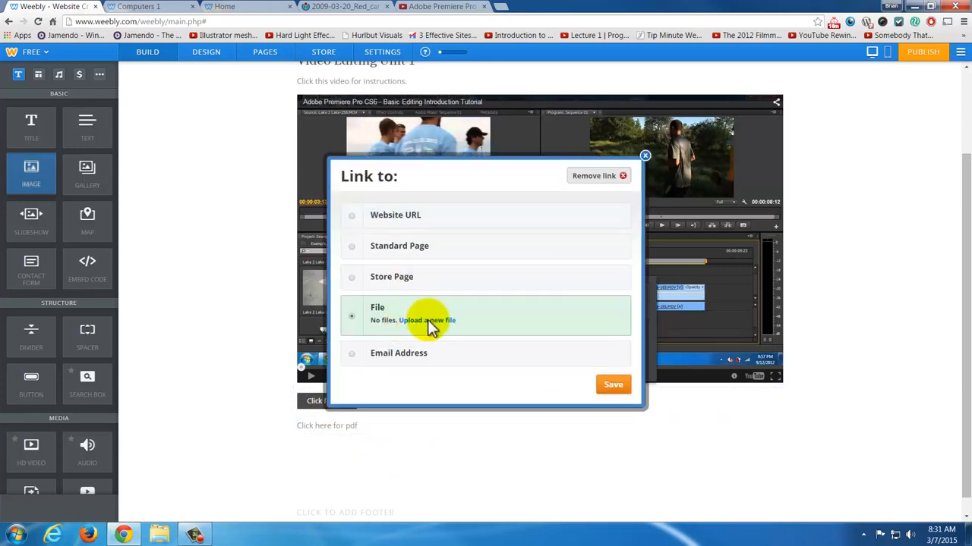
left_click(428, 321)
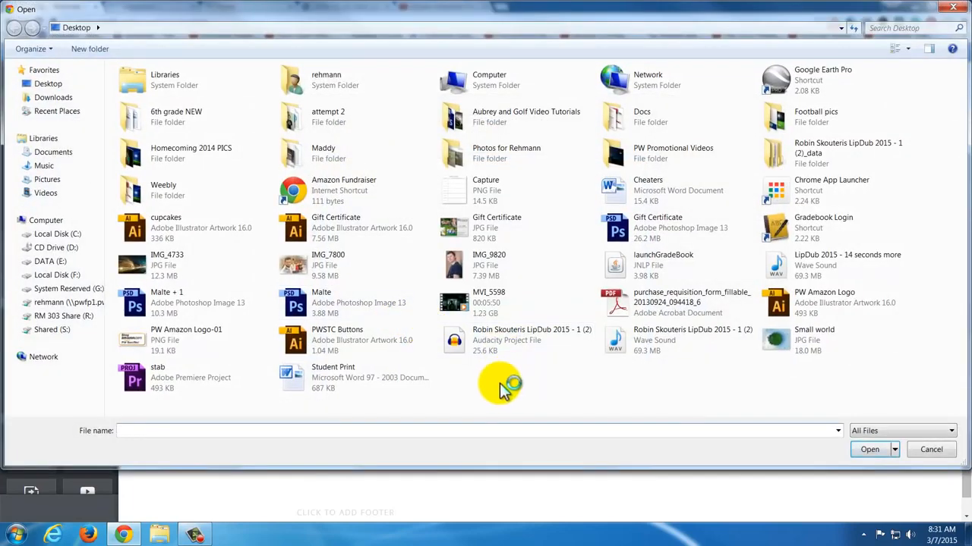
double_click(204, 180)
left_click(206, 130)
left_click(868, 451)
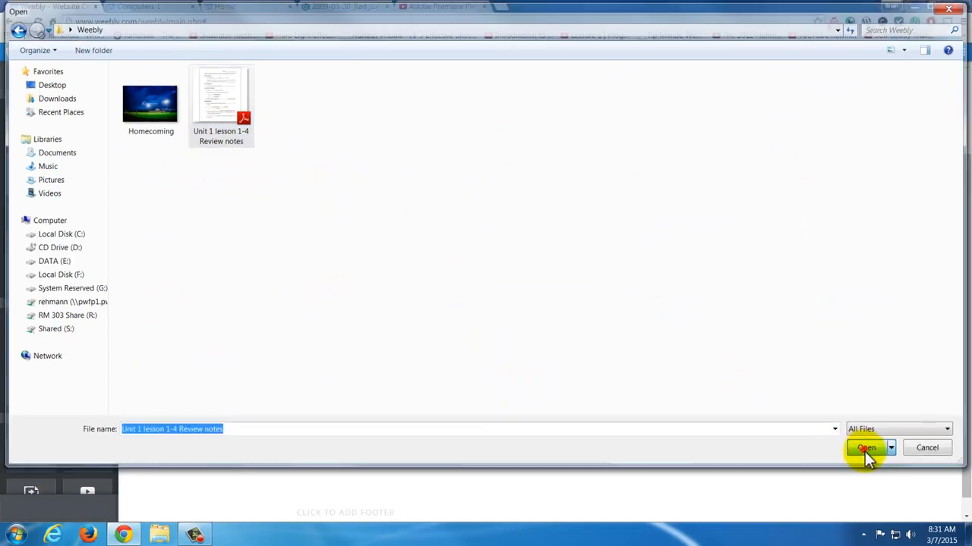
left_click(604, 387)
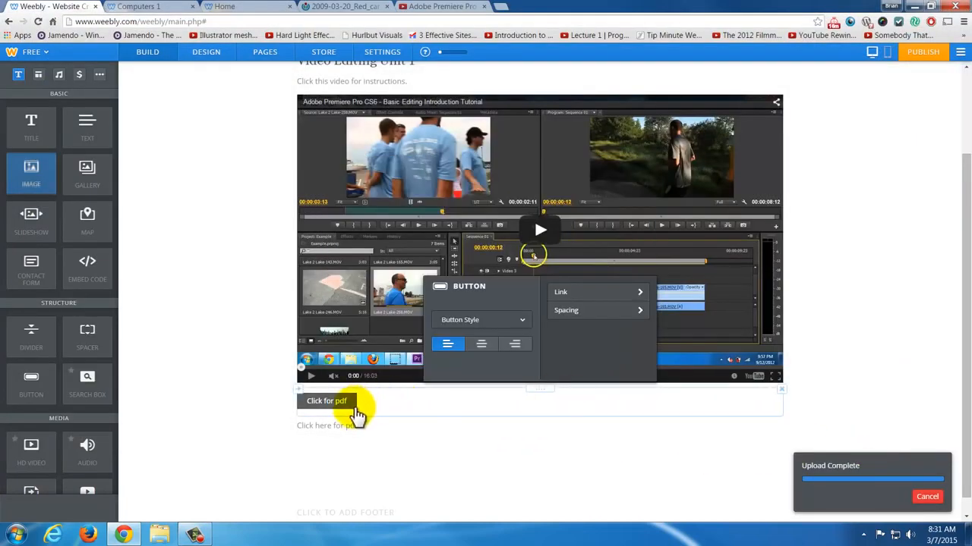
- Add the filler lines "fda", "dsf", "ads", "fa", "dsf" and "ds" beneath the "Click here for pdf" text
left_click(345, 427)
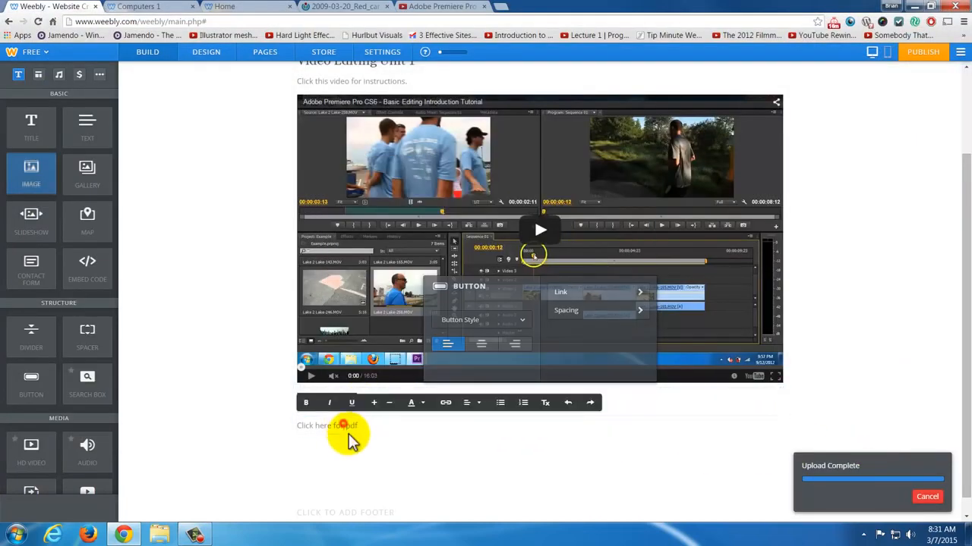
left_click(831, 363)
left_click(364, 428)
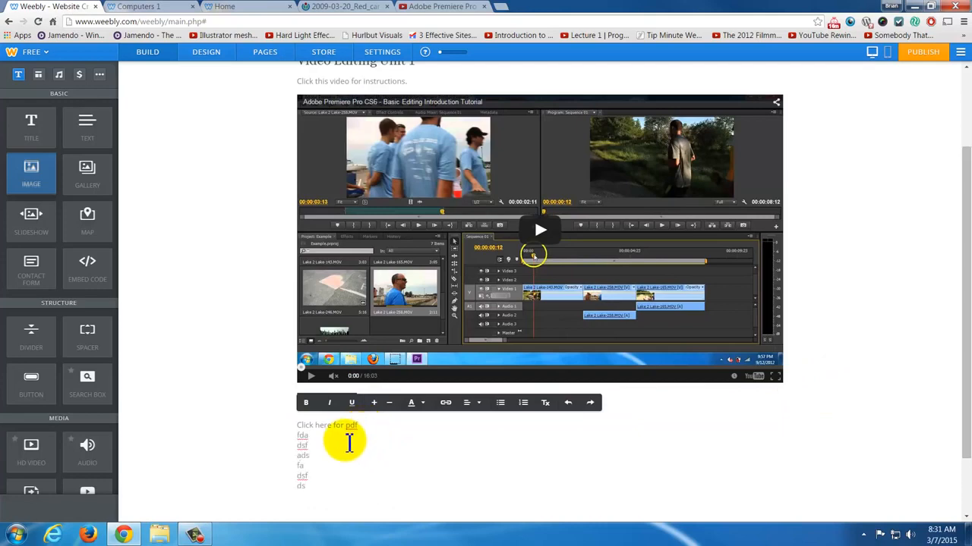
- Link the "Click here for pdf" text to a newly uploaded file, choosing the Homecoming image from the Weebly folder
left_click_drag(357, 426, 282, 425)
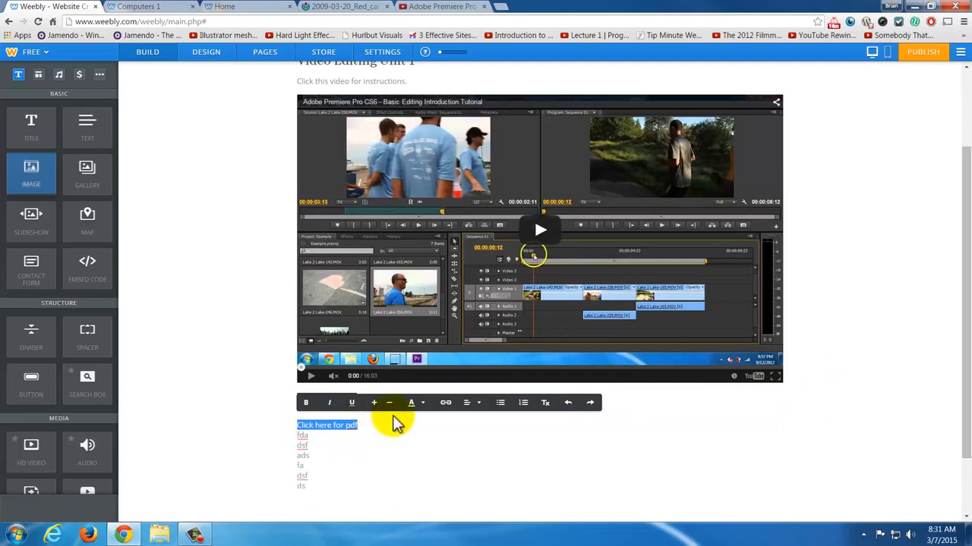
left_click(448, 404)
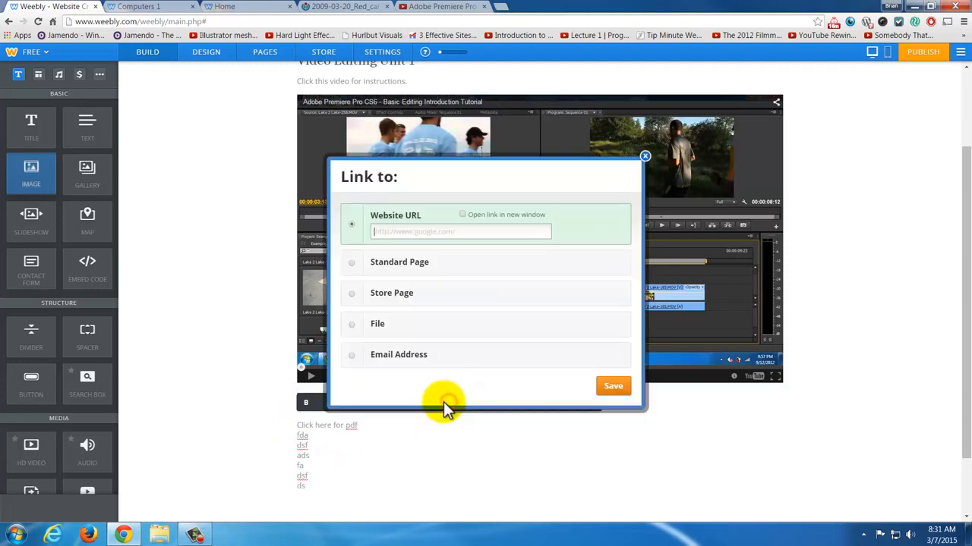
left_click(437, 331)
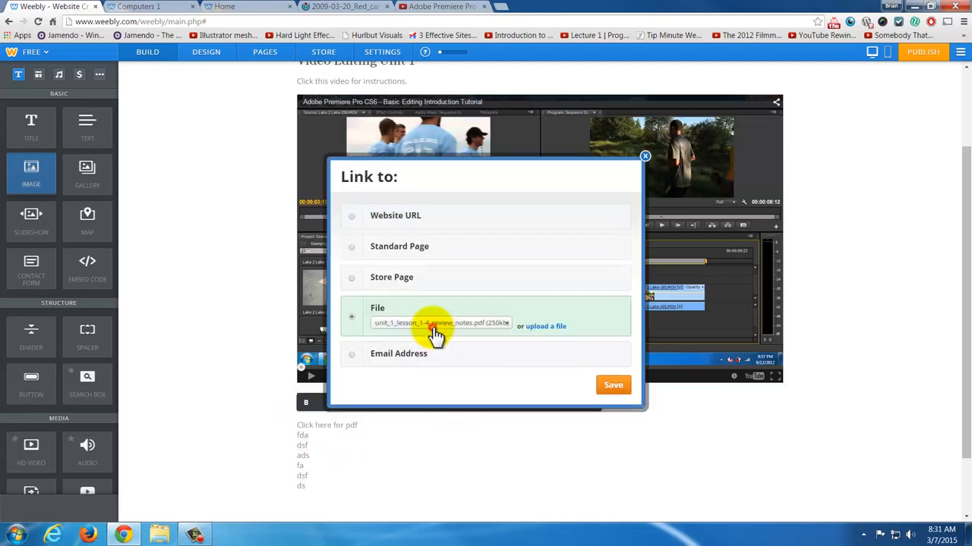
left_click(542, 326)
left_click(202, 99)
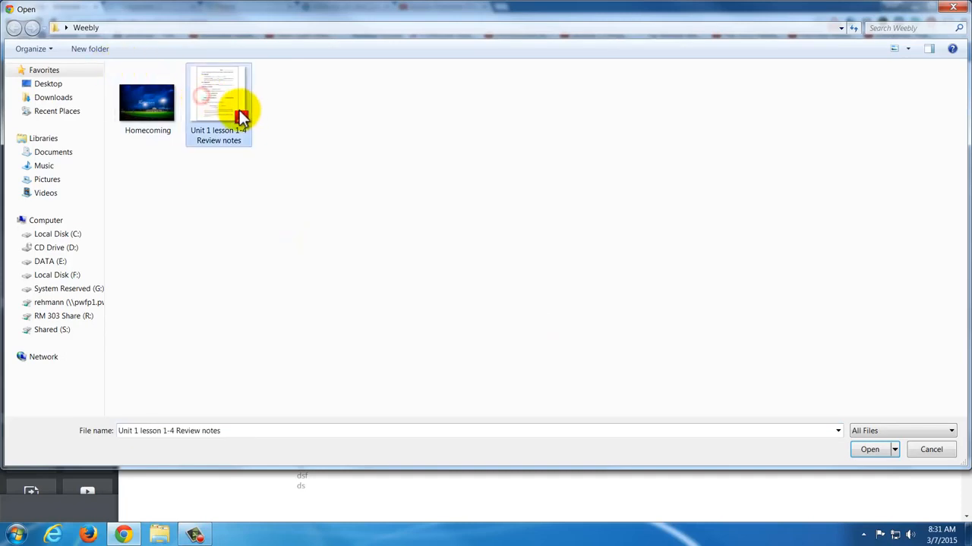
left_click(146, 111)
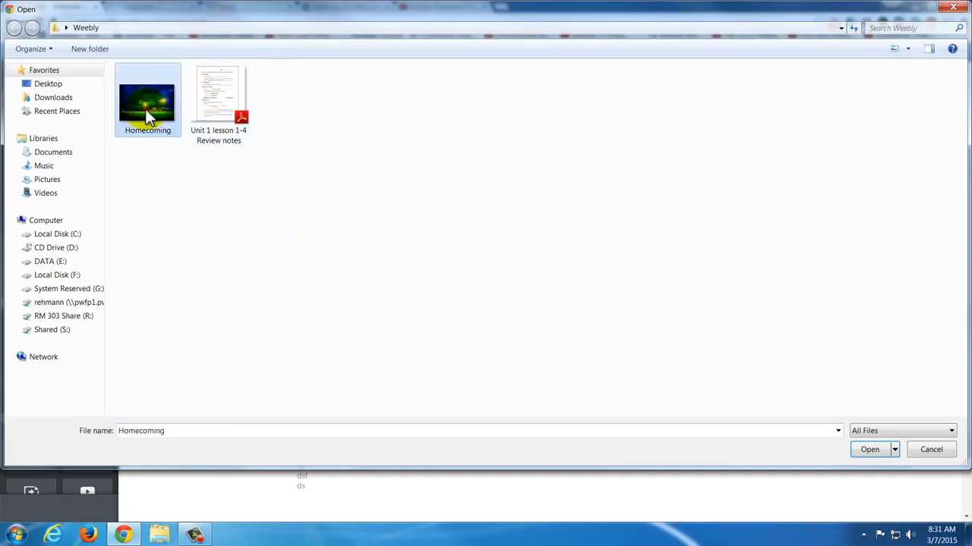
left_click(866, 449)
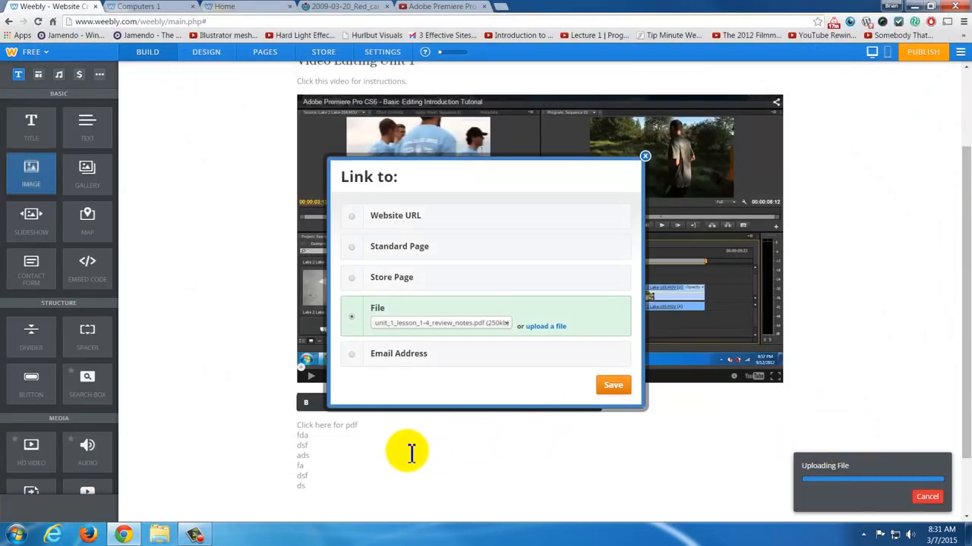
left_click(372, 454)
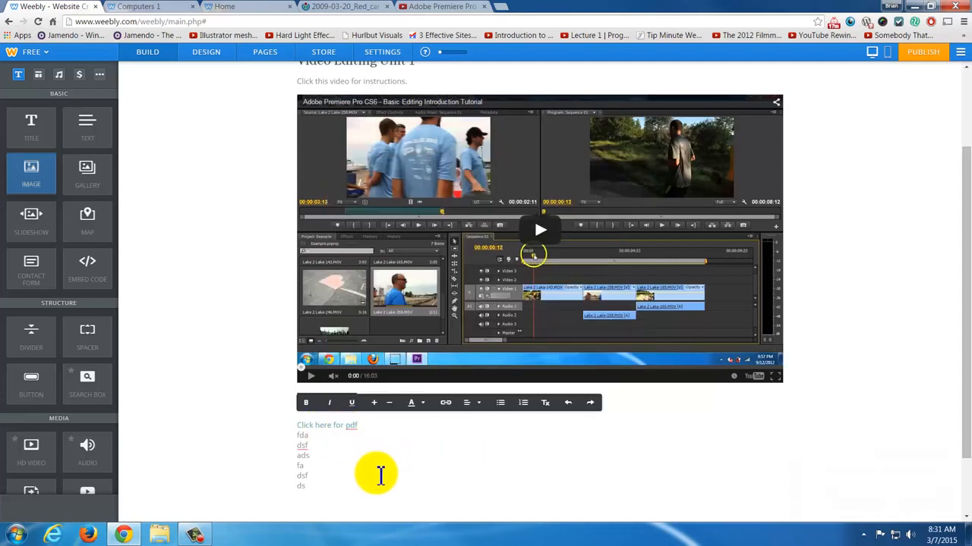
- Try out larger and smaller text sizes on the filler lines below the link and remove their formatting
left_click(356, 472)
scroll(354, 471, "down", 1)
key("ctrl+plus")
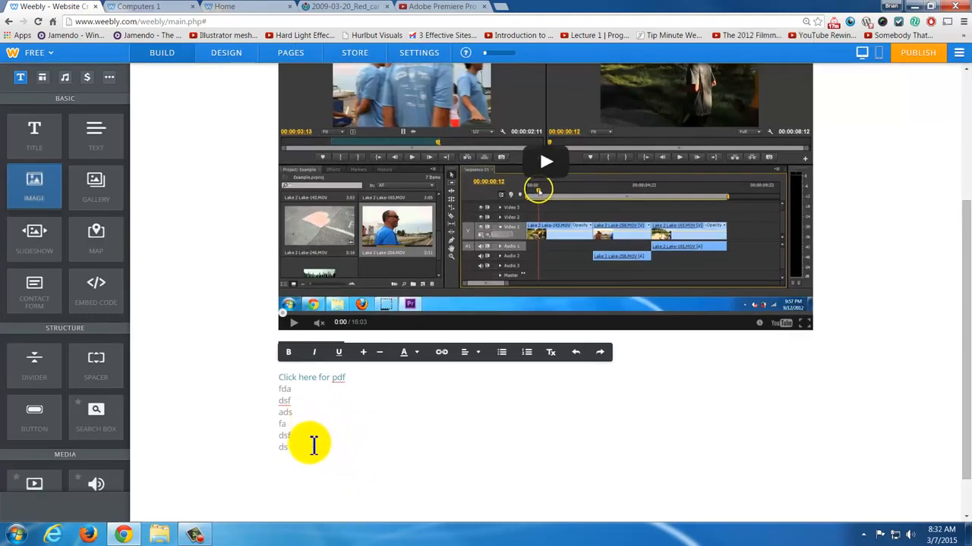
left_click_drag(307, 450, 277, 390)
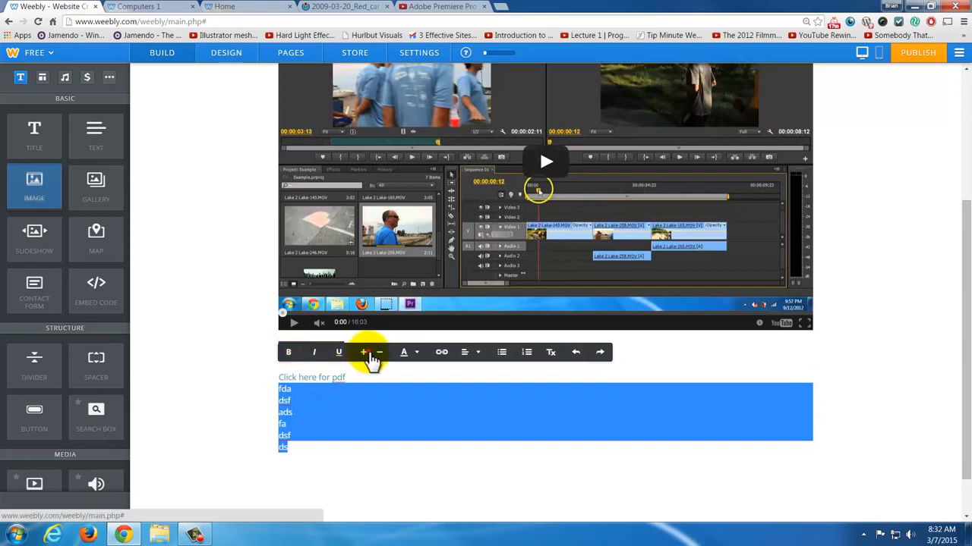
left_click(365, 354)
left_click(381, 354)
left_click(417, 354)
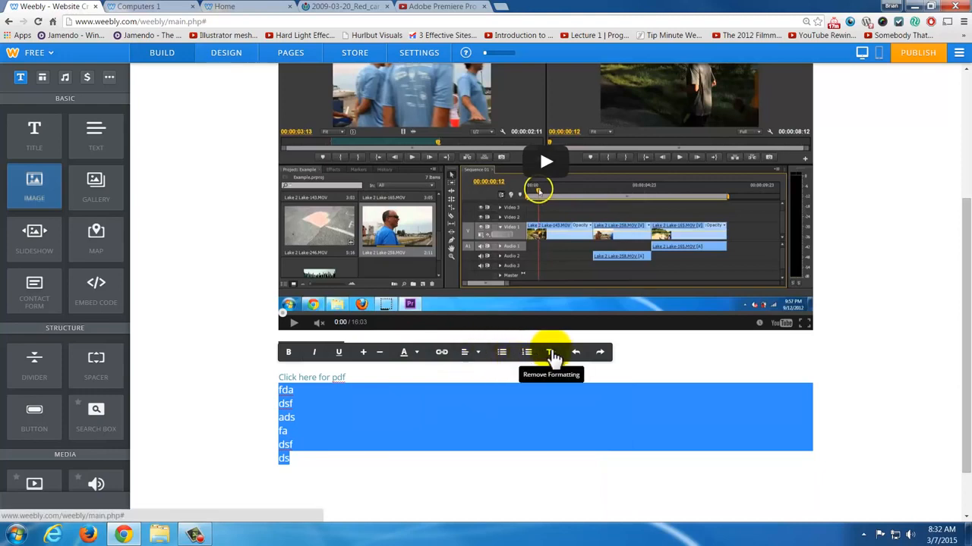
left_click(552, 355)
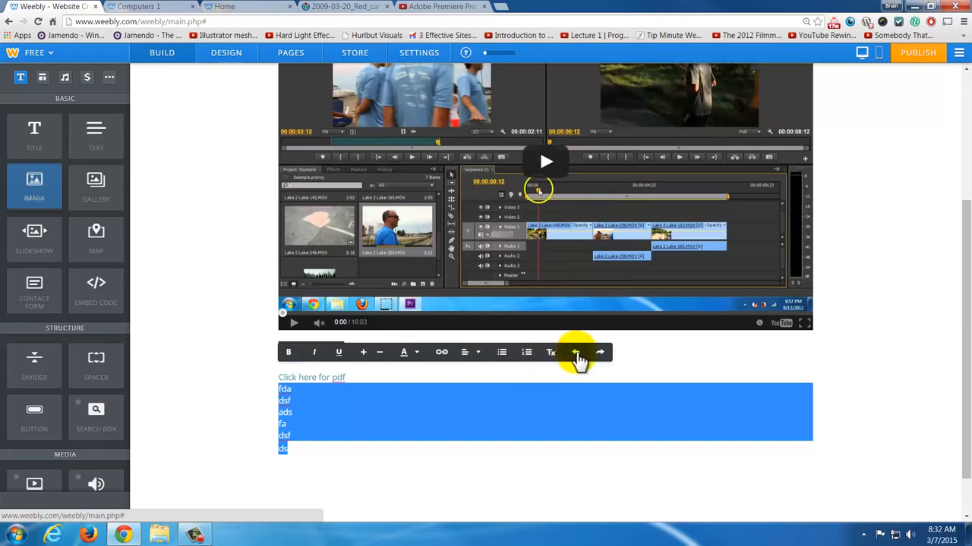
left_click(420, 468)
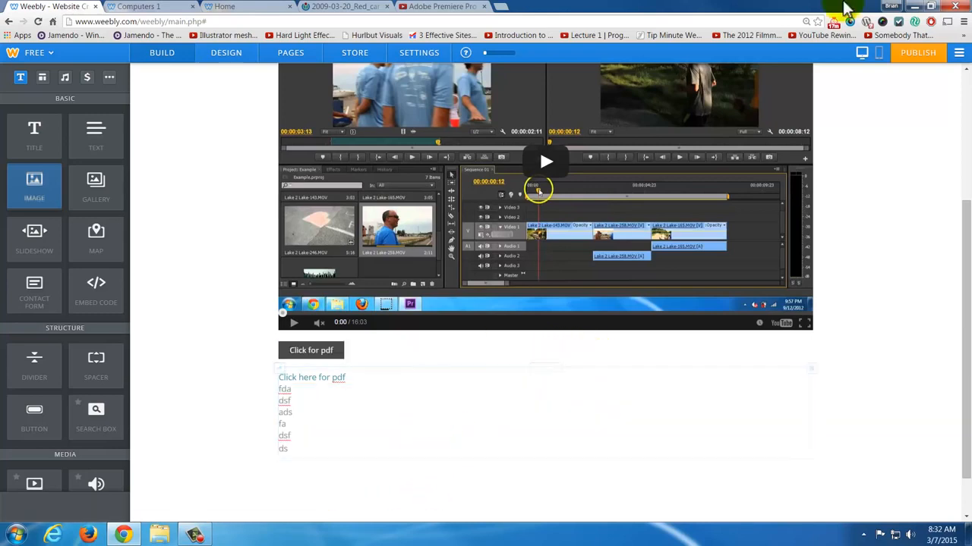
- Publish the site and reload the live Computers 1 page
left_click(920, 61)
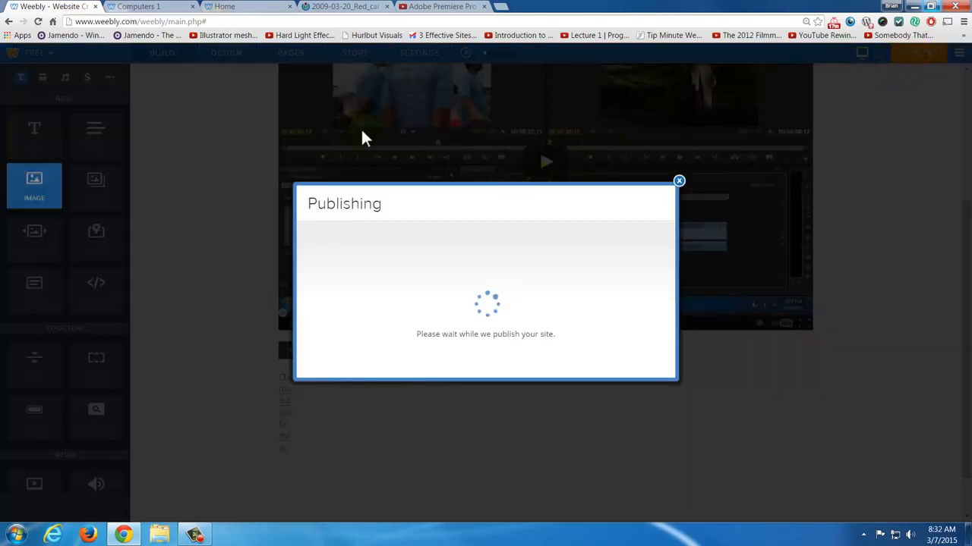
left_click(152, 7)
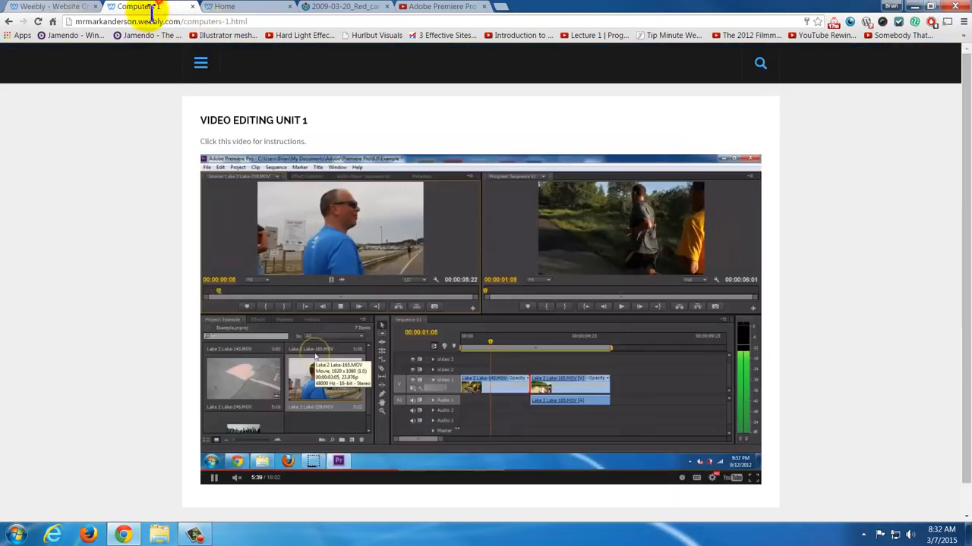
left_click(38, 21)
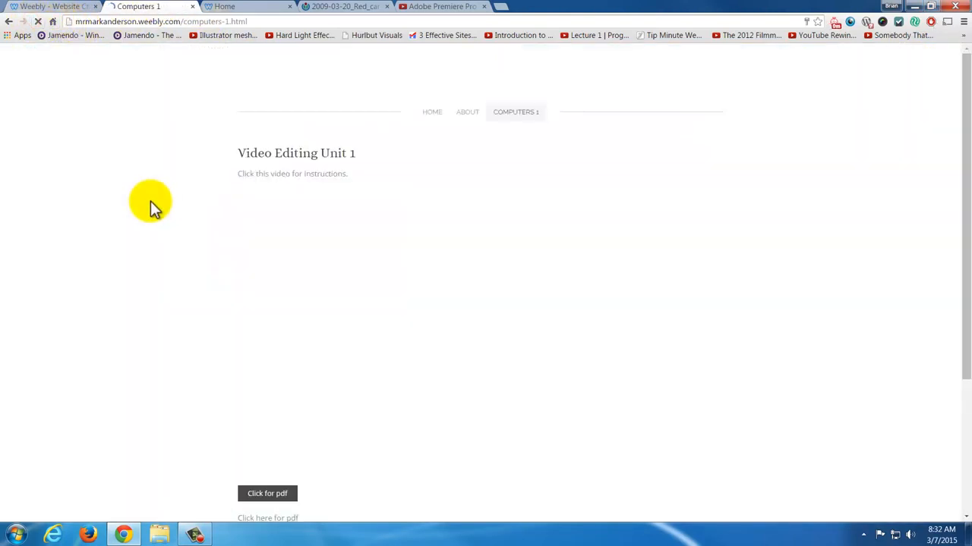
- Test the "Click for pdf" button and the "Click here for pdf" text link on the live page, returning to the page after each
scroll(326, 173, "down", 2)
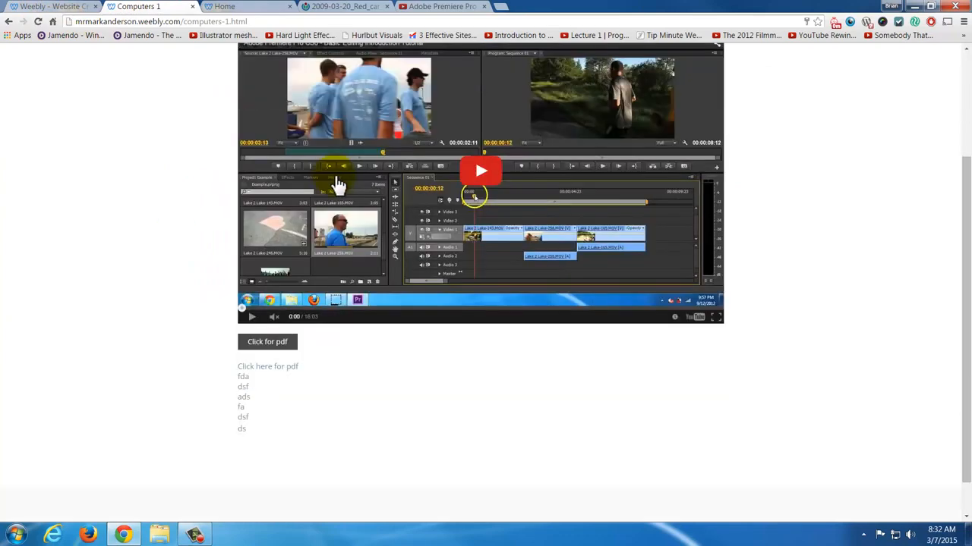
left_click(286, 343)
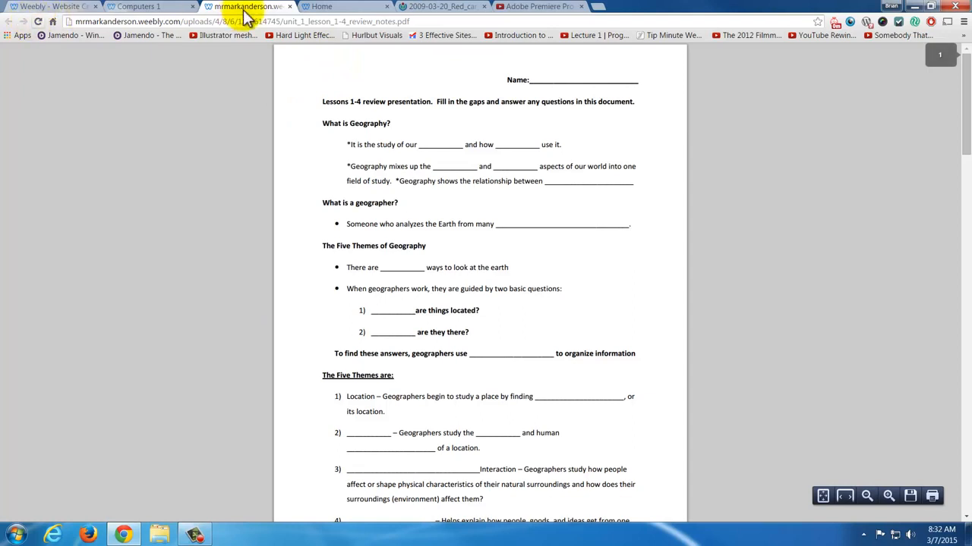
left_click(289, 6)
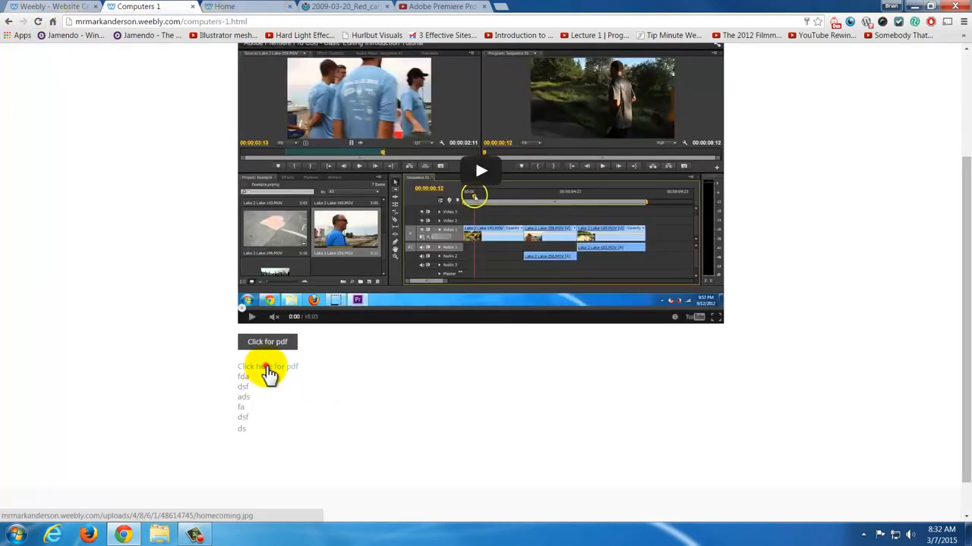
left_click(270, 372)
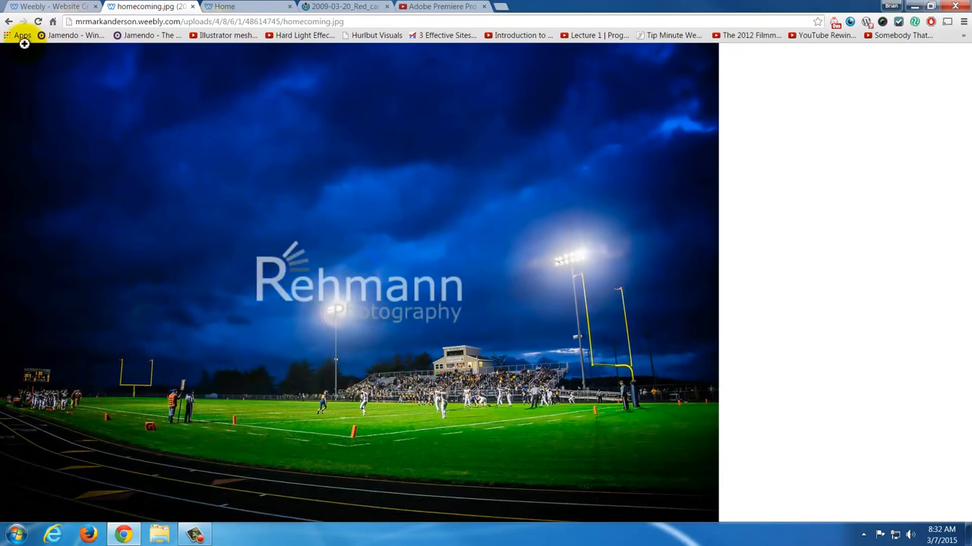
left_click(9, 24)
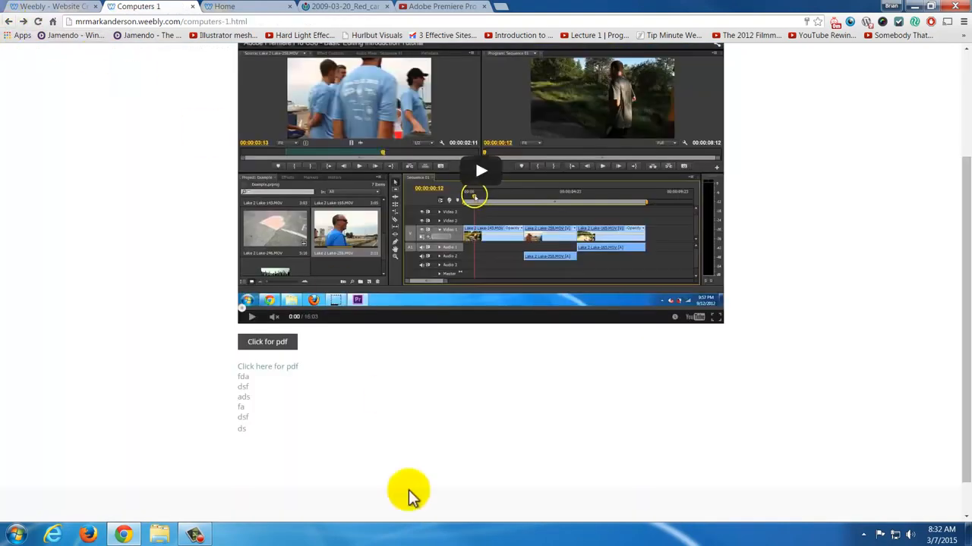
scroll(291, 431, "up", 3)
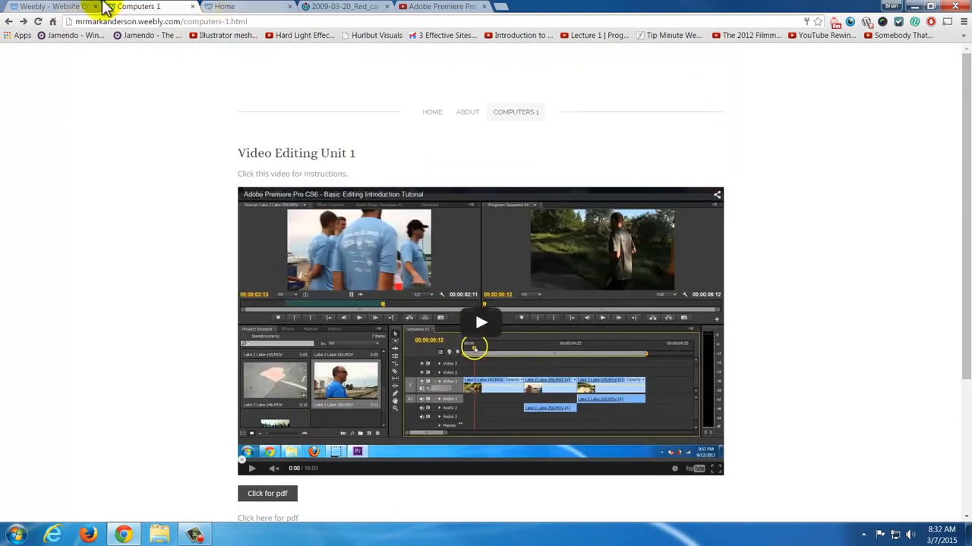
- Return to the site editor, dismiss the publishing confirmation, and look through the available structure, media, commerce and other page elements
left_click(60, 8)
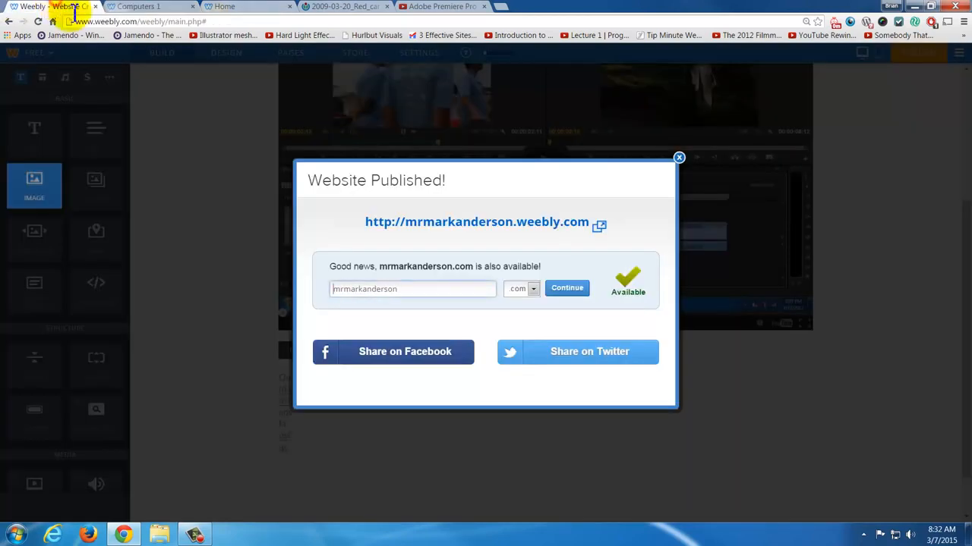
left_click(679, 159)
scroll(129, 356, "down", 2)
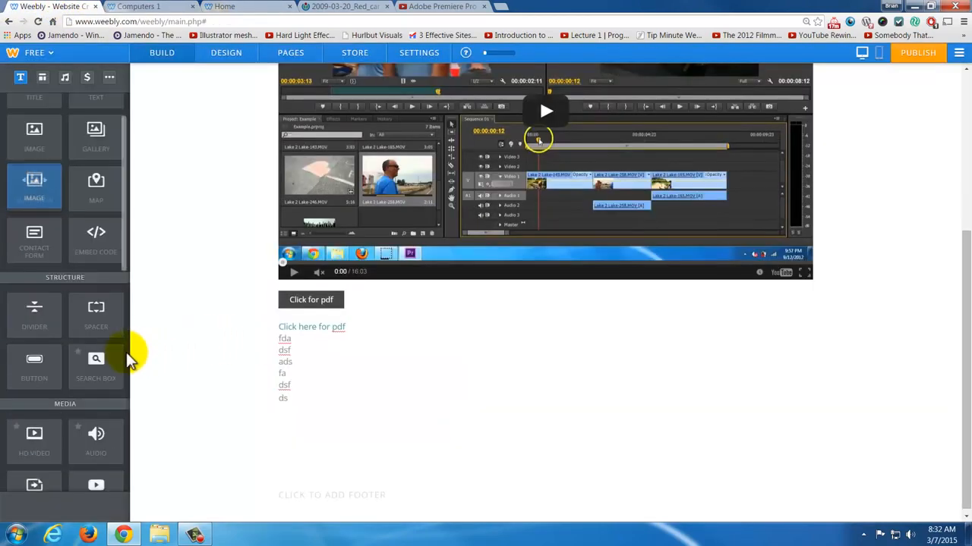
scroll(106, 351, "down", 3)
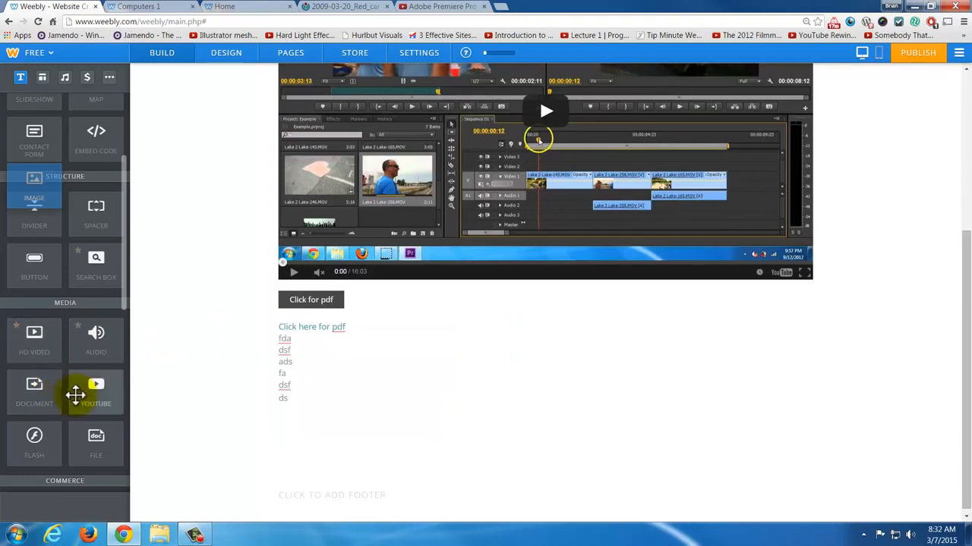
scroll(93, 389, "down", 1)
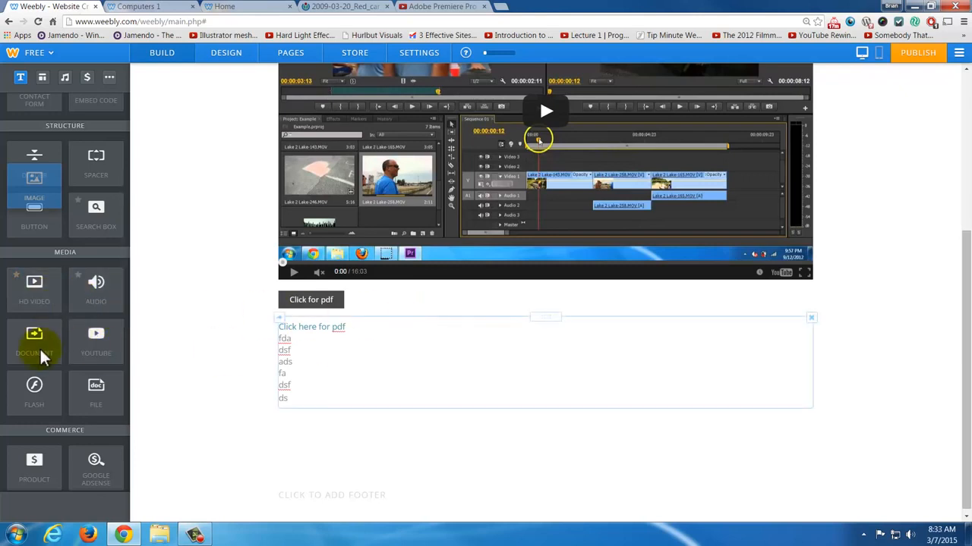
scroll(42, 354, "down", 2)
scroll(42, 354, "down", 2)
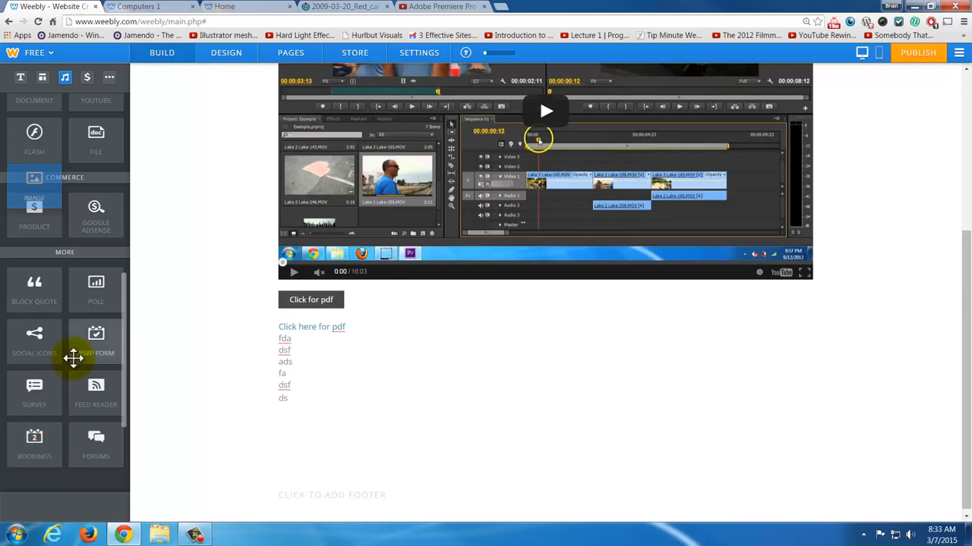
scroll(70, 354, "up", 2)
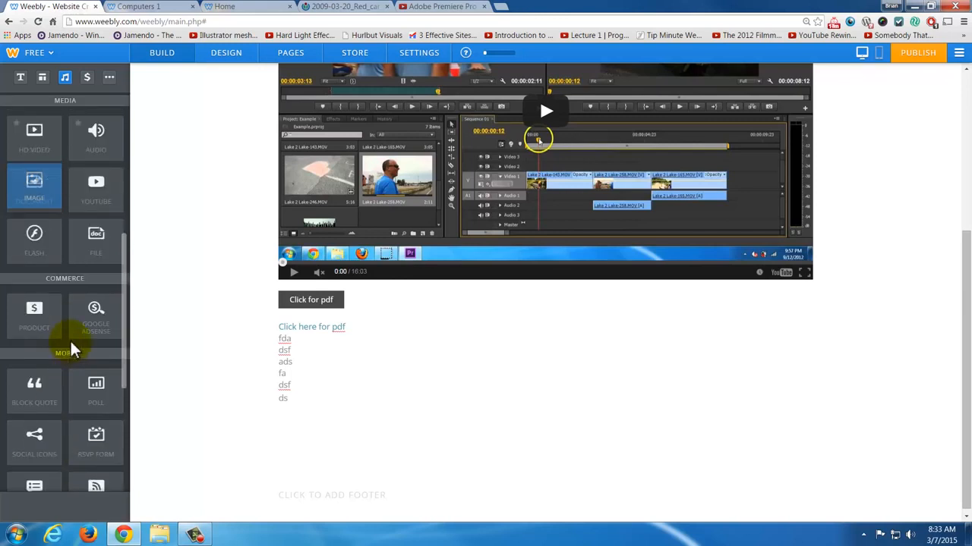
scroll(70, 349, "up", 2)
scroll(74, 343, "up", 2)
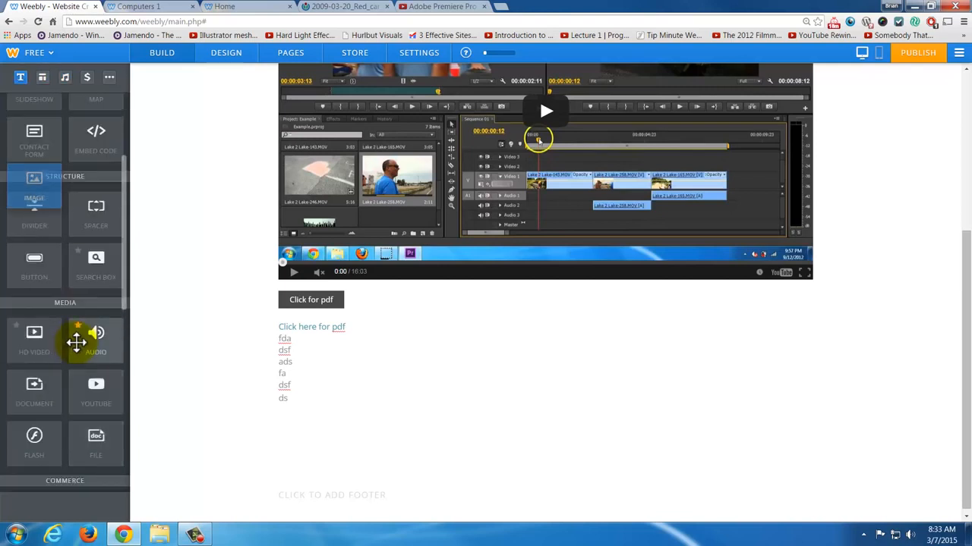
scroll(76, 343, "up", 1)
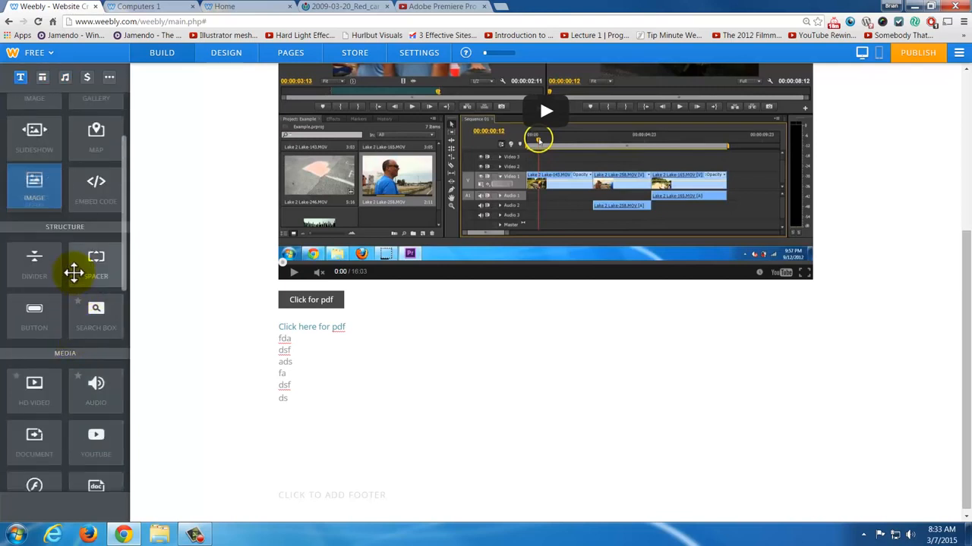
scroll(78, 280, "up", 2)
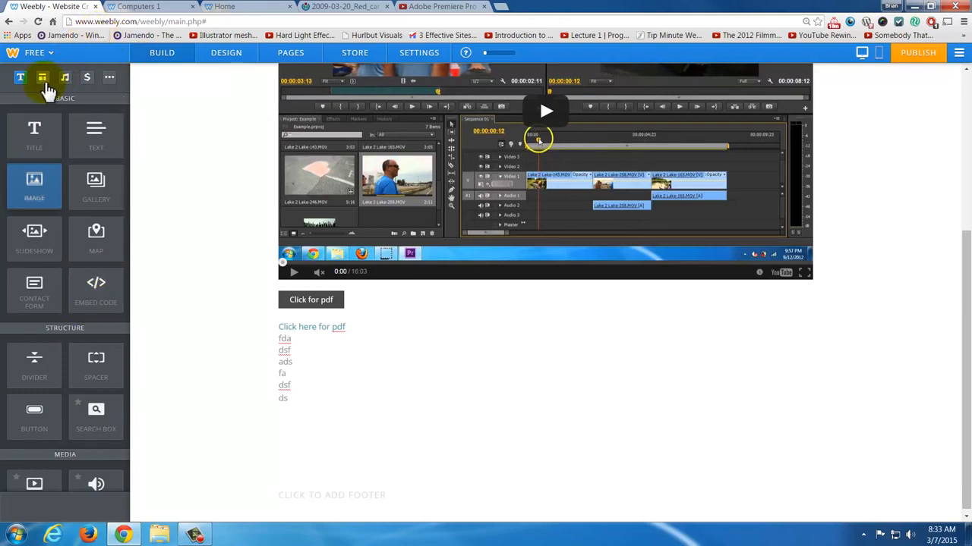
left_click(44, 84)
left_click(19, 79)
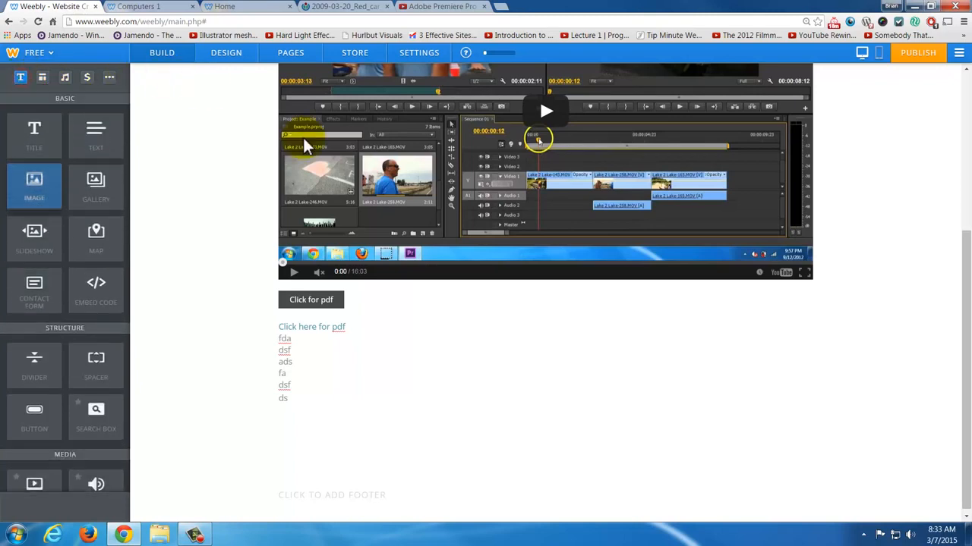
- Open the general site settings, set the site title to the teacher's name followed by "Website", and review the remaining general options
left_click(414, 59)
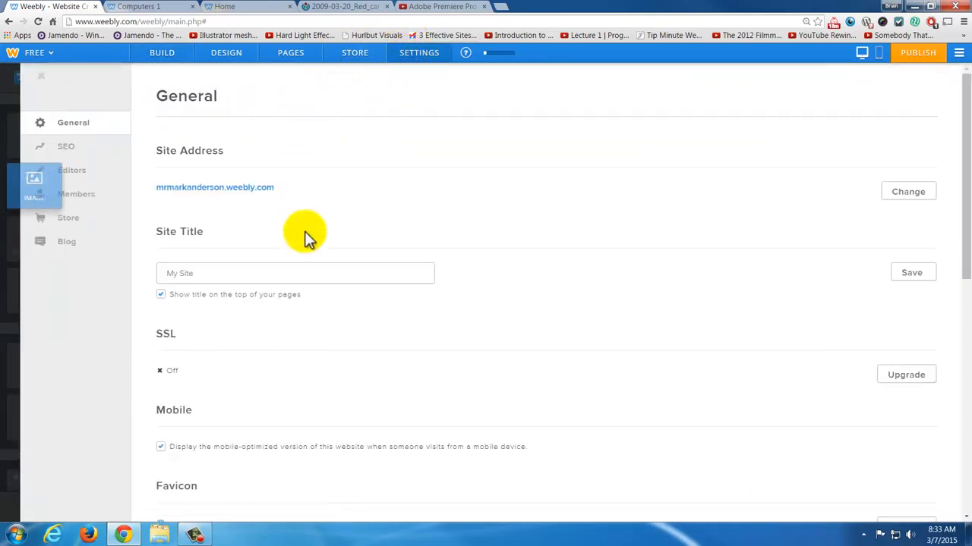
left_click(209, 273)
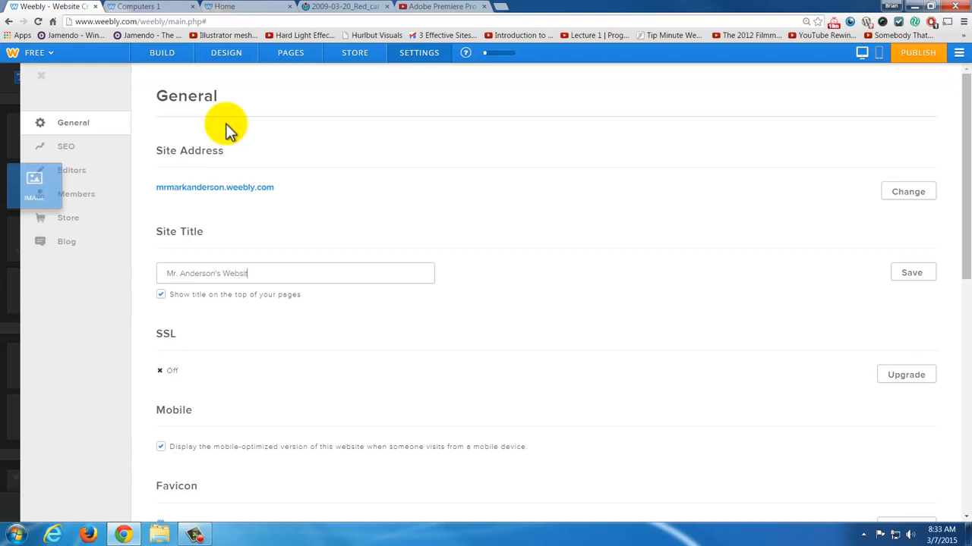
scroll(262, 370, "down", 2)
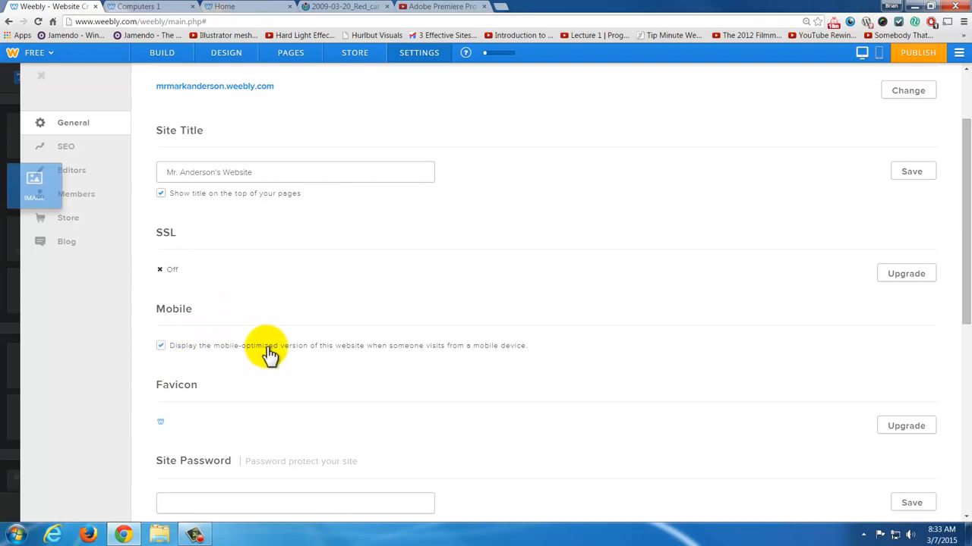
scroll(270, 353, "down", 2)
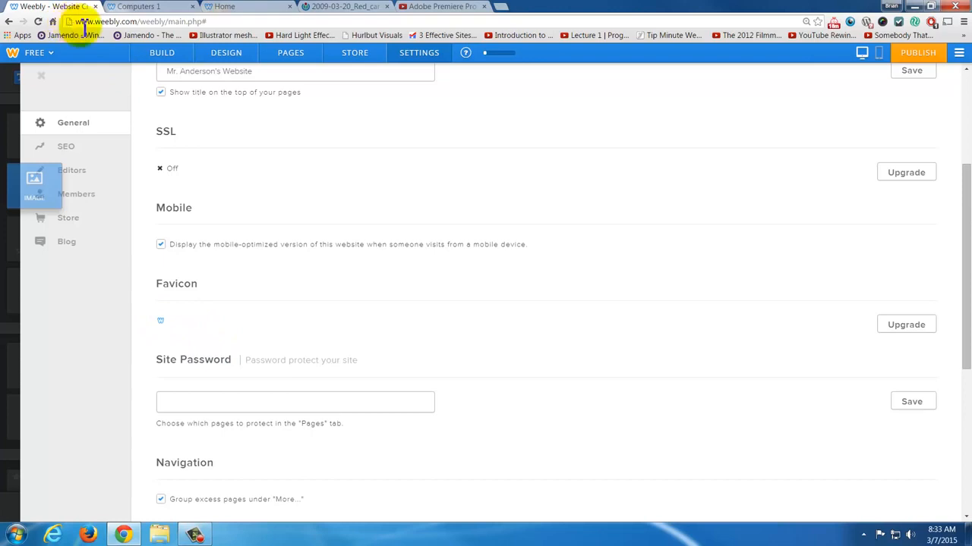
- Compare the live Computers 1 page's address with the YouTube video page's secure address, and return to the site editor's settings
key("ctrl+Tab")
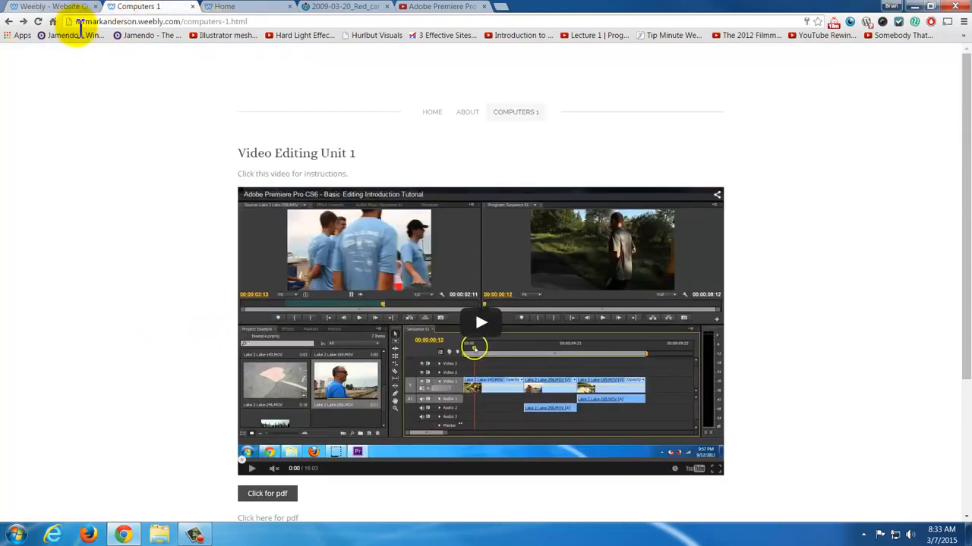
key("ctrl+Tab")
key("ctrl+Tab")
key("ctrl+Tab")
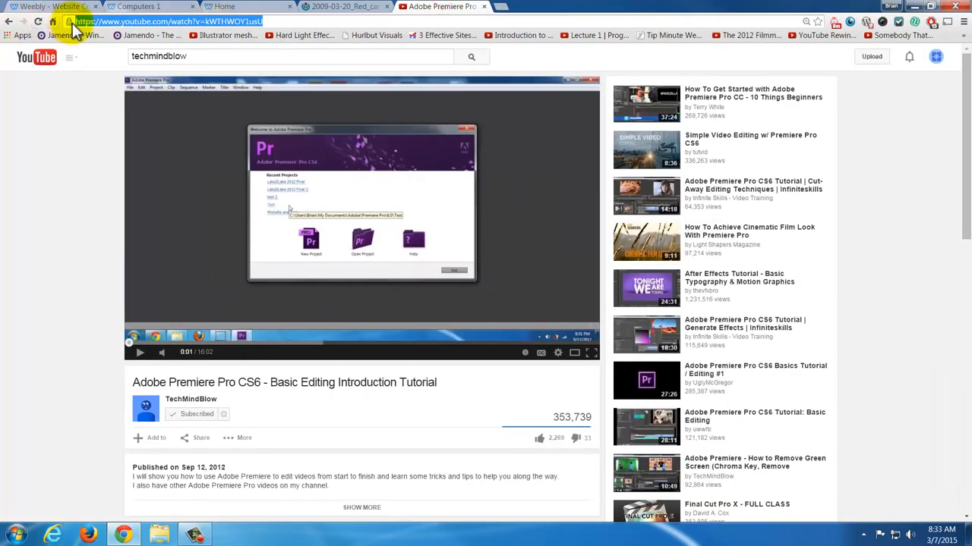
key("ctrl+shift+Tab")
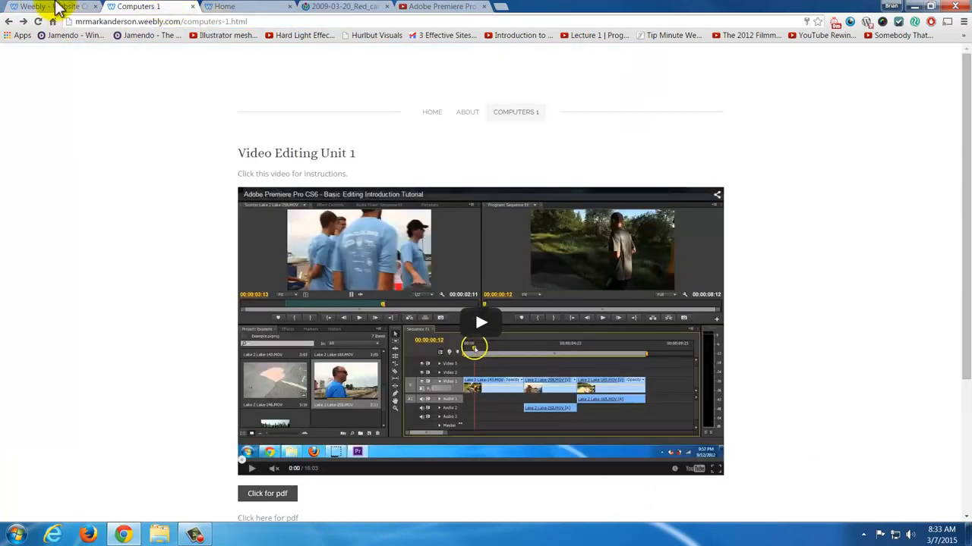
left_click(49, 7)
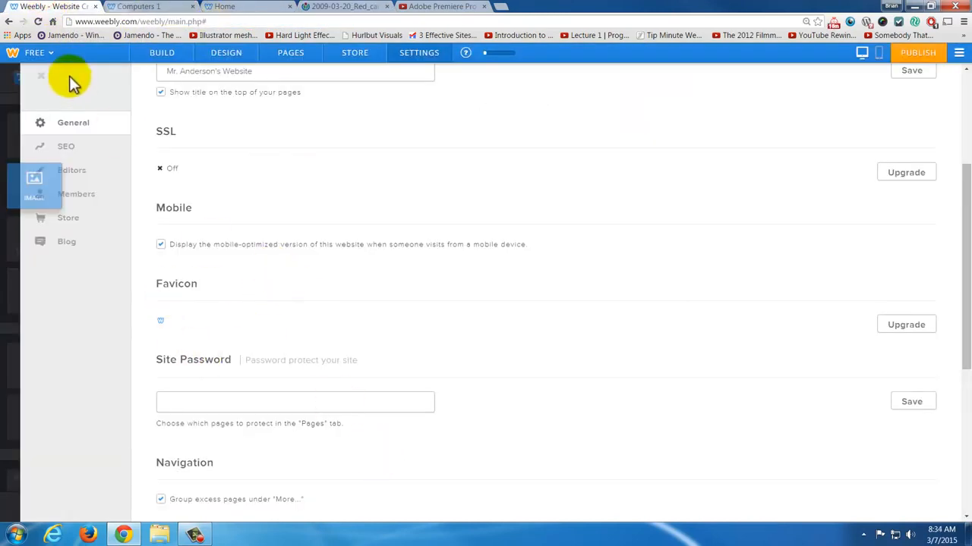
- Review the remaining general settings, from site password and navigation to Facebook sharing, archive and un-publishing
scroll(236, 348, "down", 2)
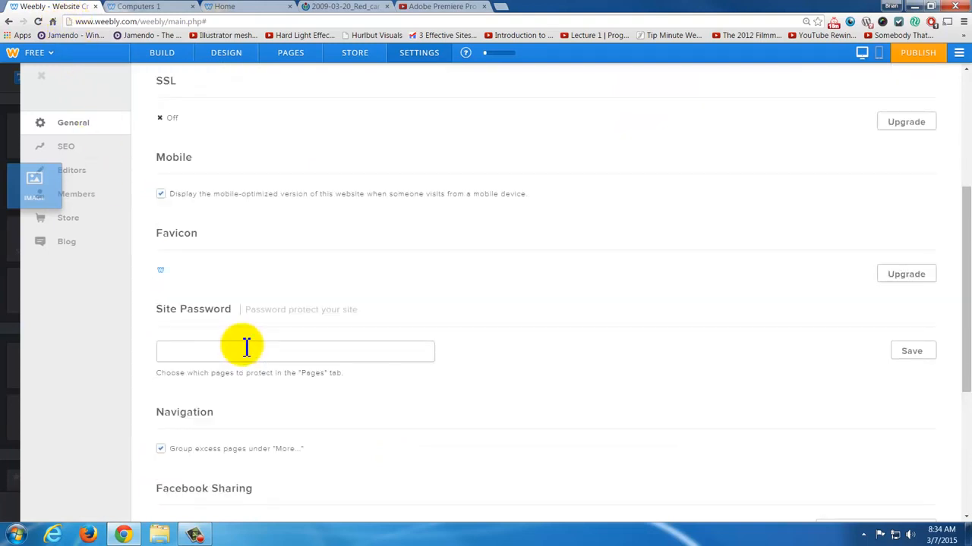
scroll(264, 308, "down", 1)
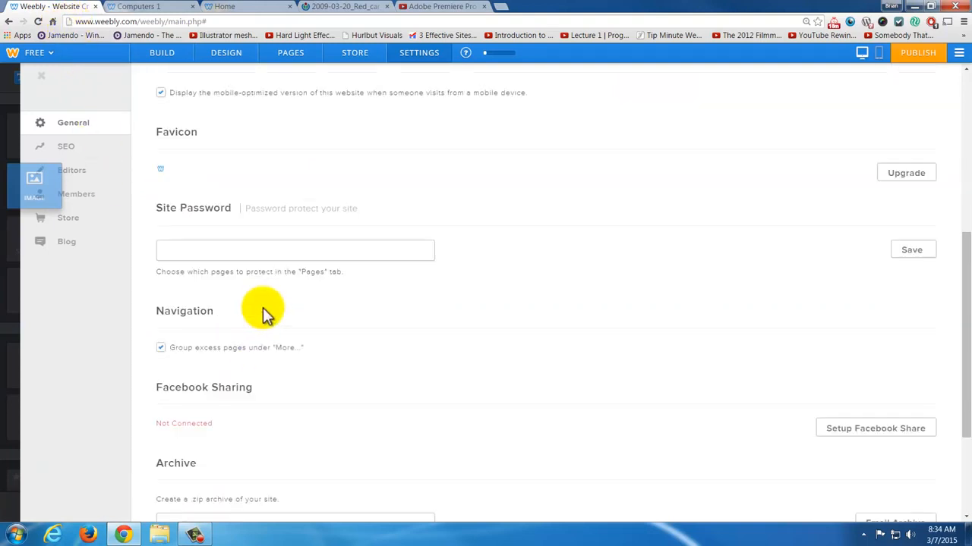
scroll(265, 343, "down", 2)
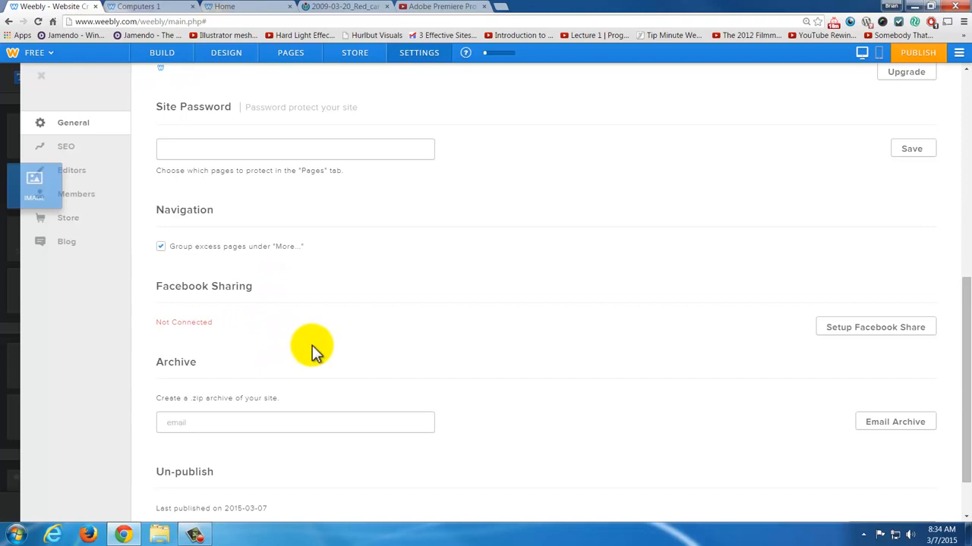
scroll(317, 353, "down", 1)
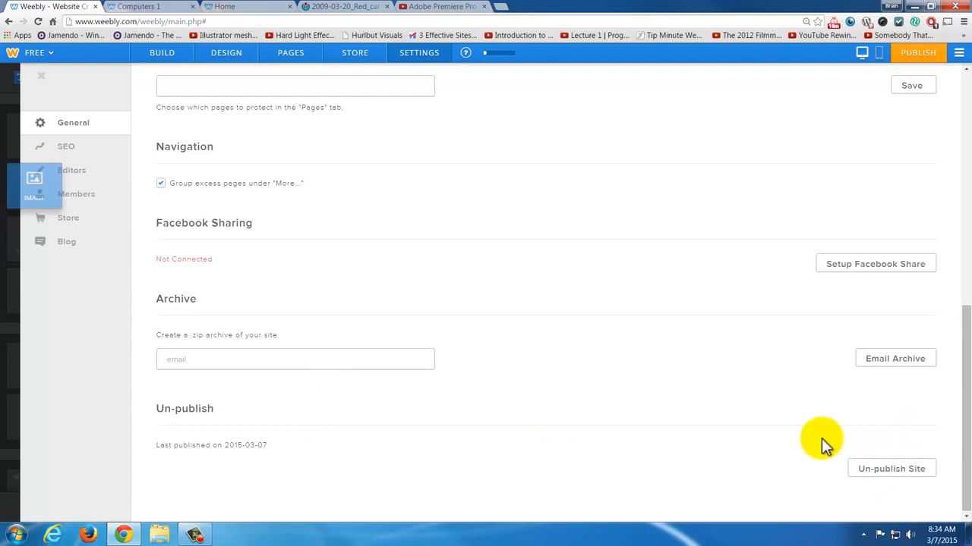
- Look through the SEO, editors, members and store settings, and glance at the store dashboard and page list
left_click(80, 146)
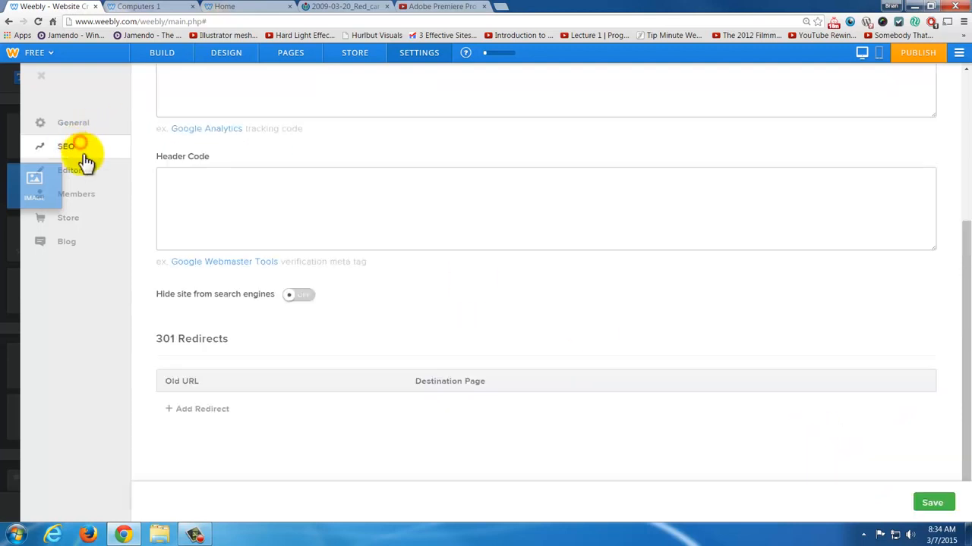
left_click(83, 172)
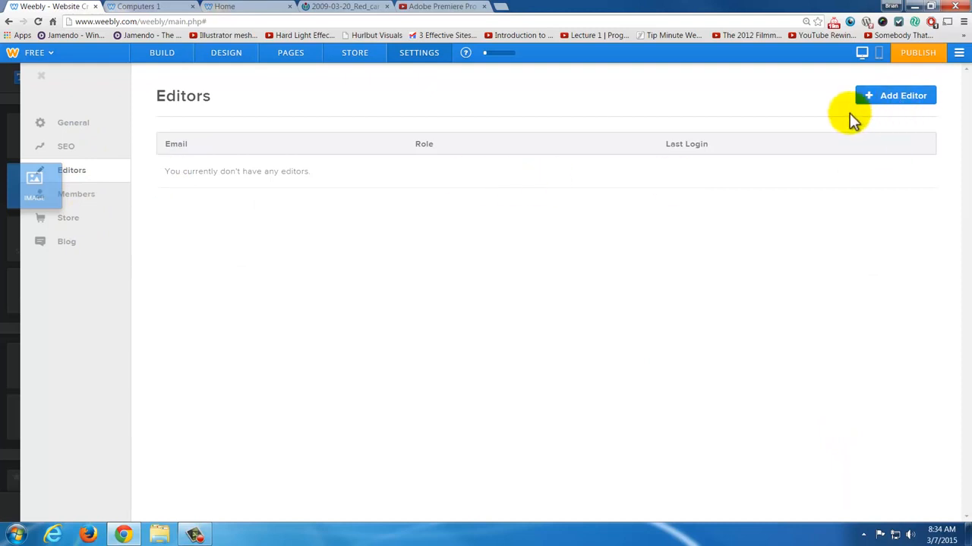
left_click(74, 207)
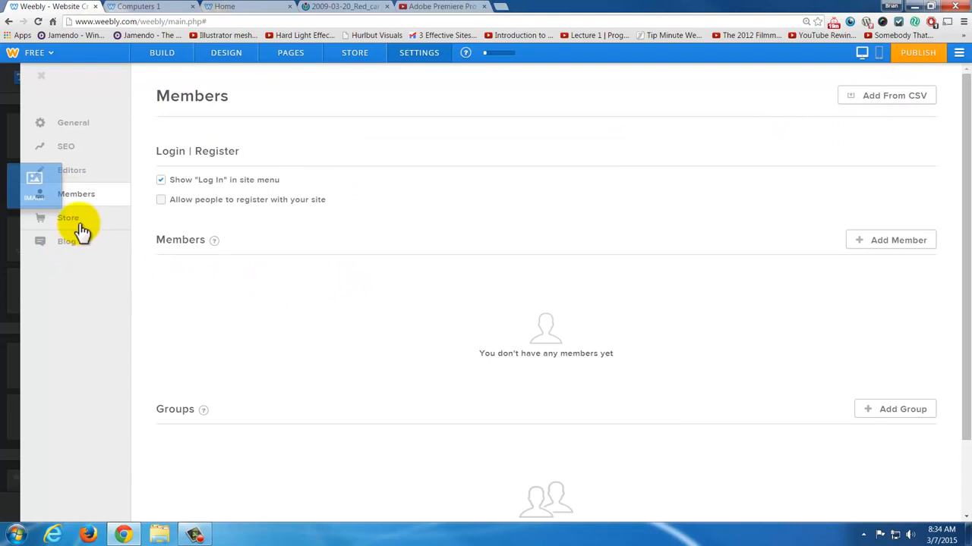
left_click(77, 222)
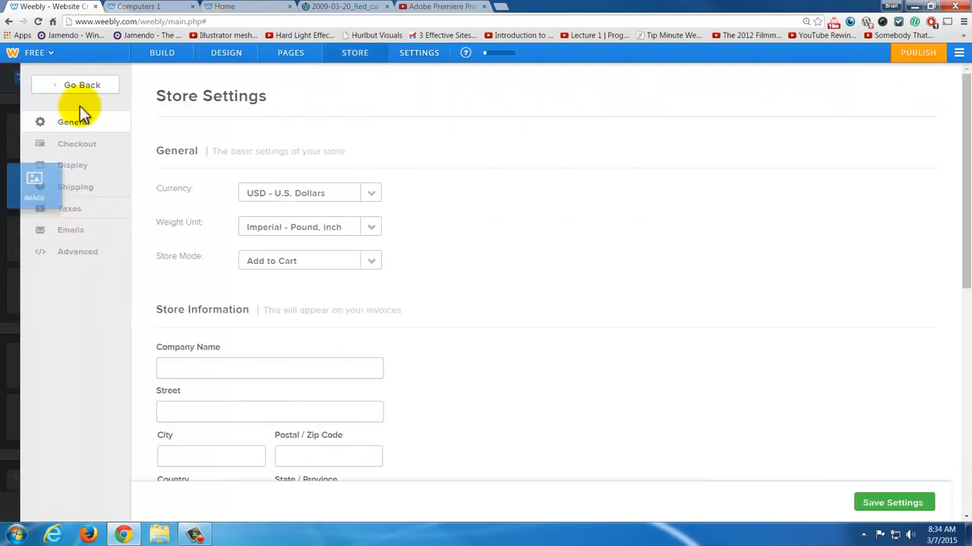
left_click(78, 87)
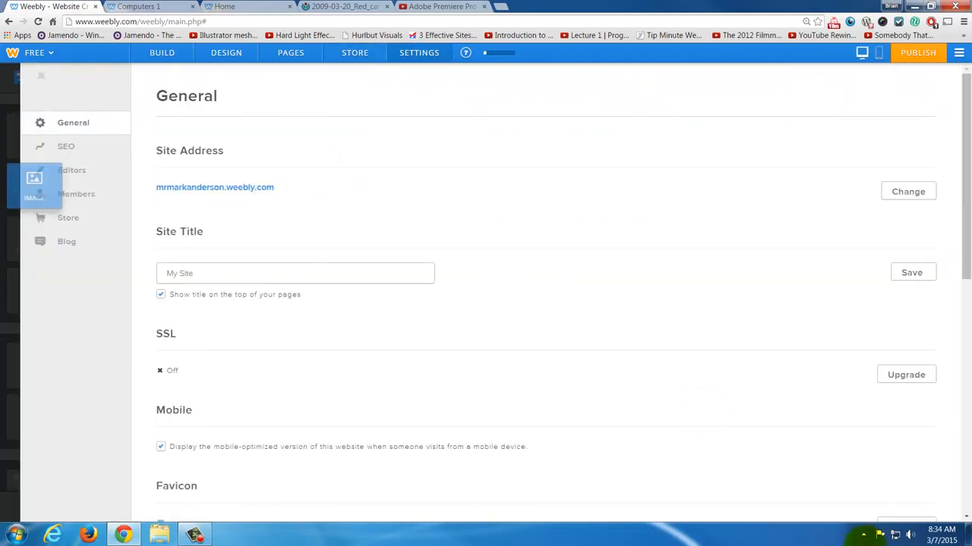
left_click(351, 53)
left_click(296, 55)
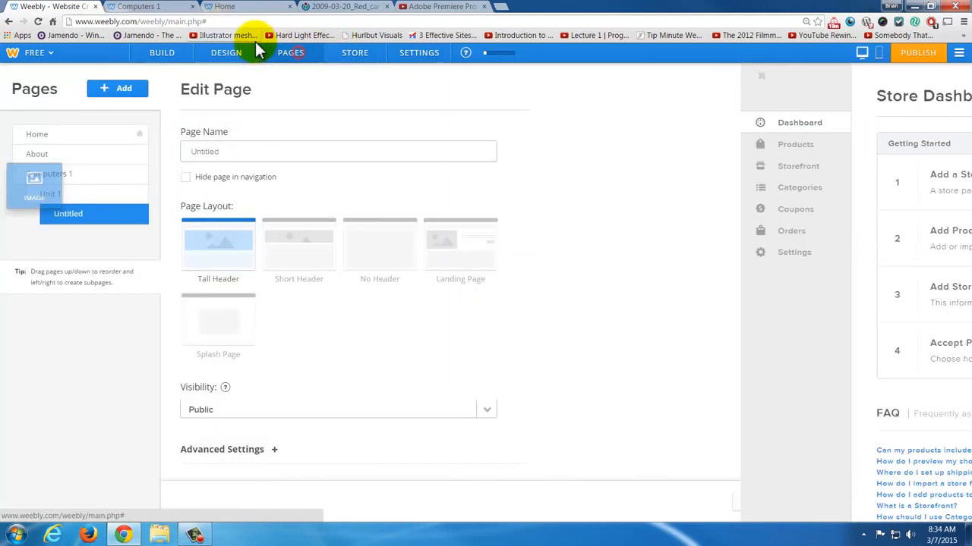
- Open the site title's font options in the site design and increase the title's size to 42
left_click(231, 55)
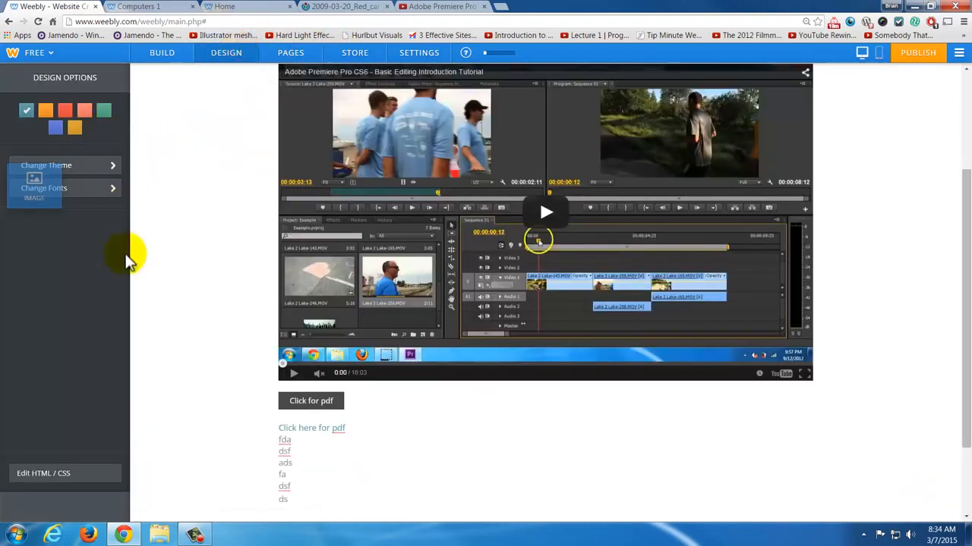
scroll(258, 206, "up", 3)
scroll(258, 207, "down", 1)
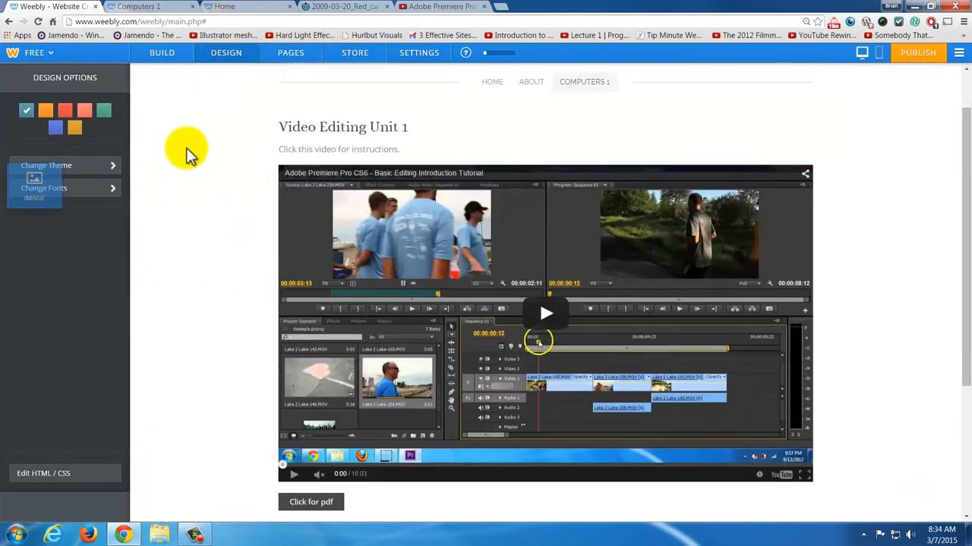
left_click(99, 190)
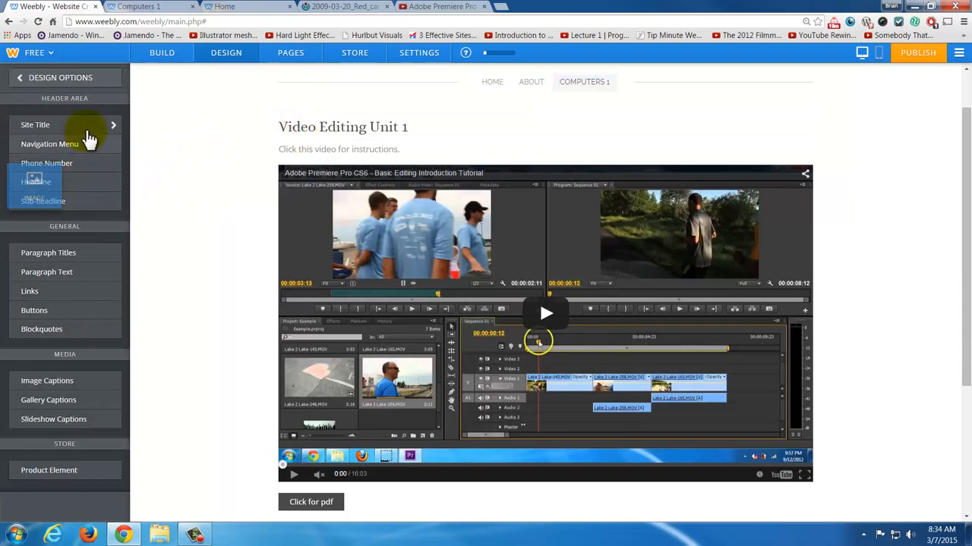
scroll(249, 173, "up", 1)
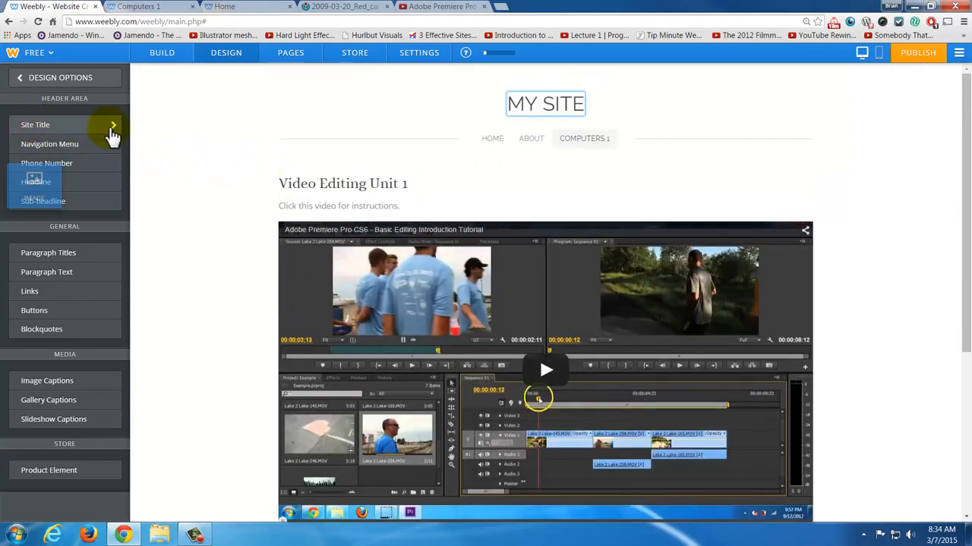
left_click(108, 128)
left_click(113, 155)
left_click(113, 155)
left_click(114, 155)
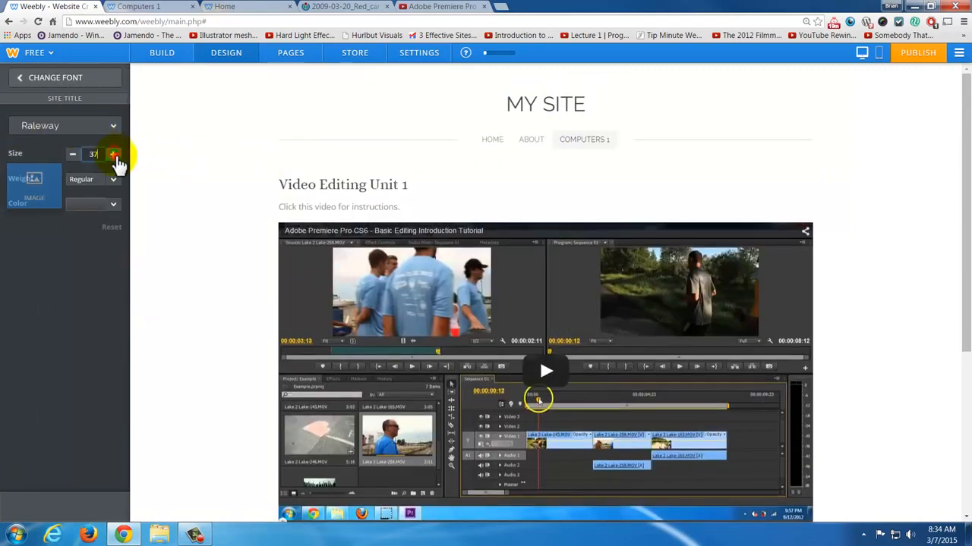
left_click(113, 155)
left_click(113, 155)
left_click(113, 155)
- Try the Ultra Light weight on the site title, settle on Bold, and color the title dark red
left_click(114, 181)
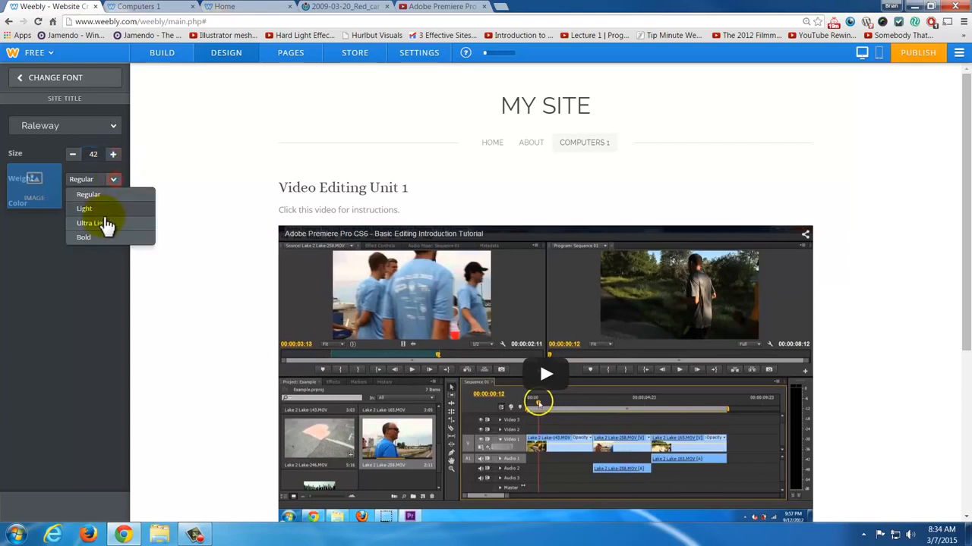
left_click(104, 228)
left_click(118, 181)
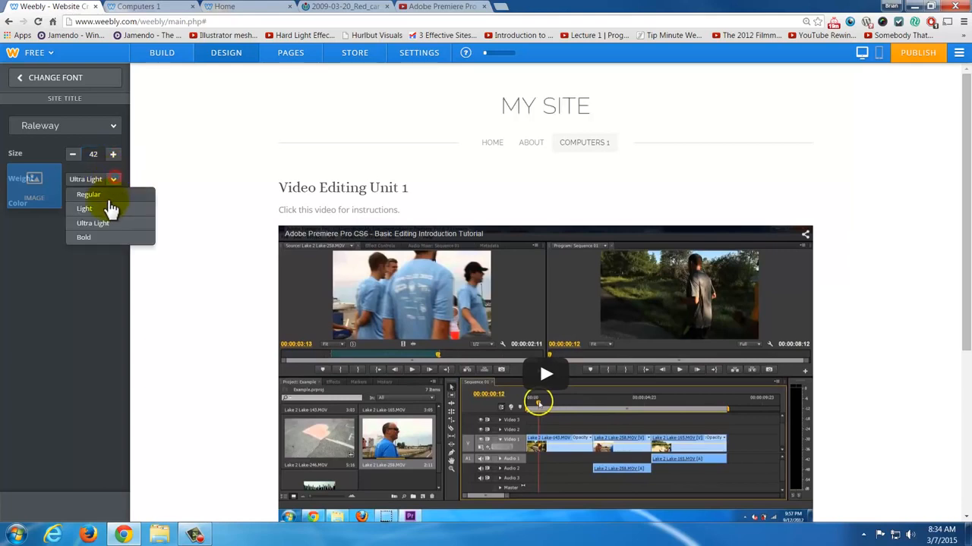
left_click(104, 240)
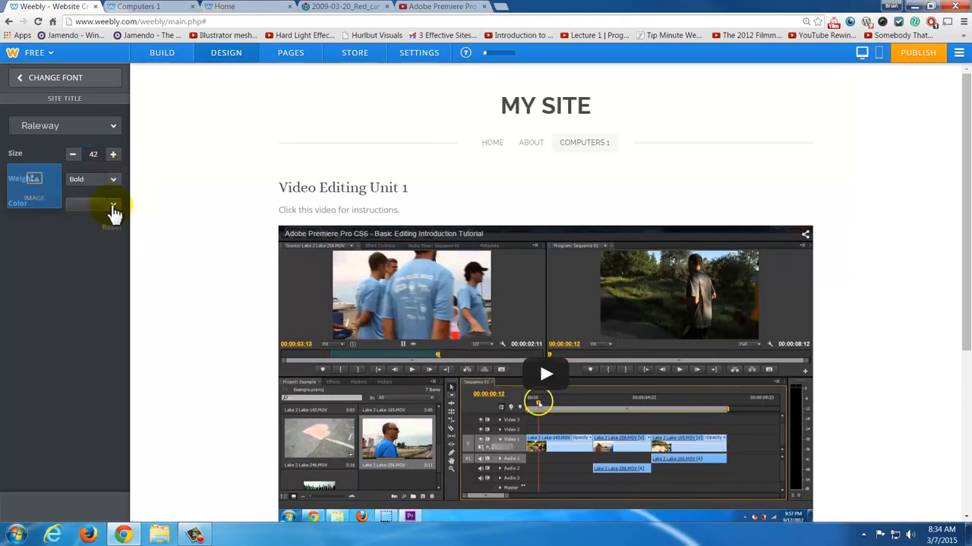
left_click(112, 207)
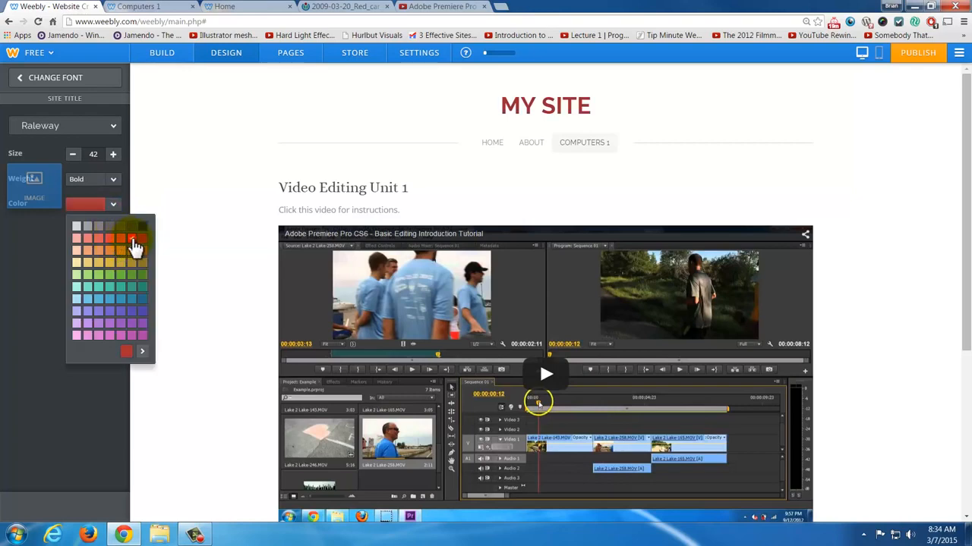
left_click(48, 296)
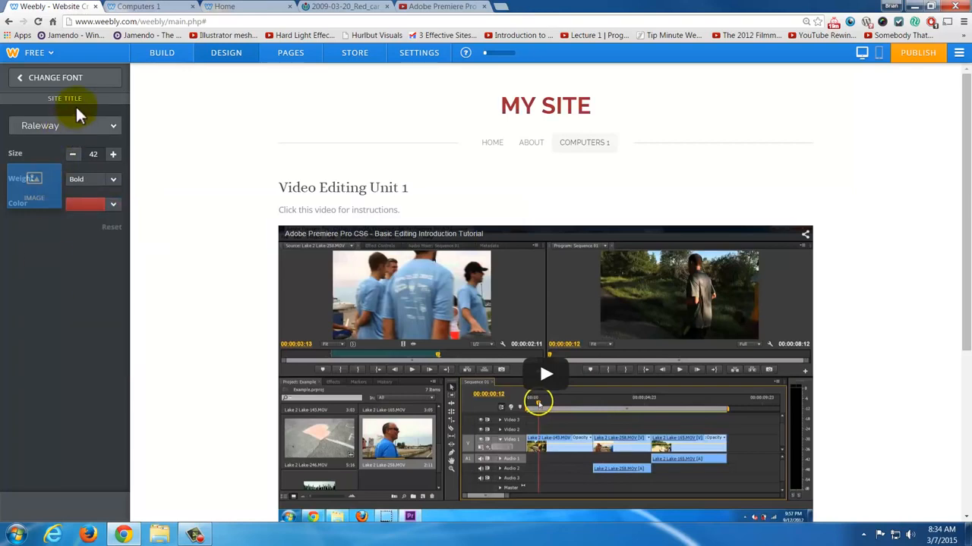
- Return to the font categories and set the paragraph titles' size to 29
left_click(74, 81)
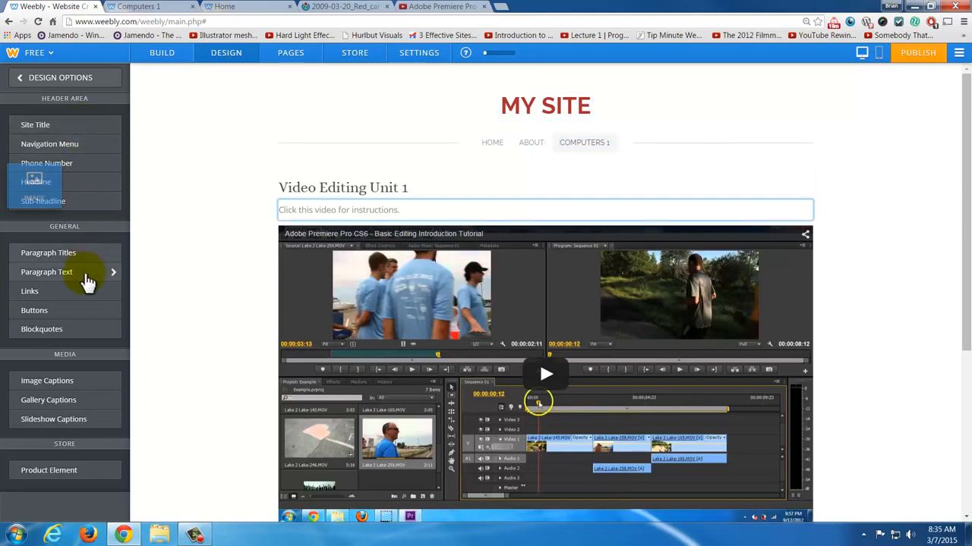
left_click(86, 257)
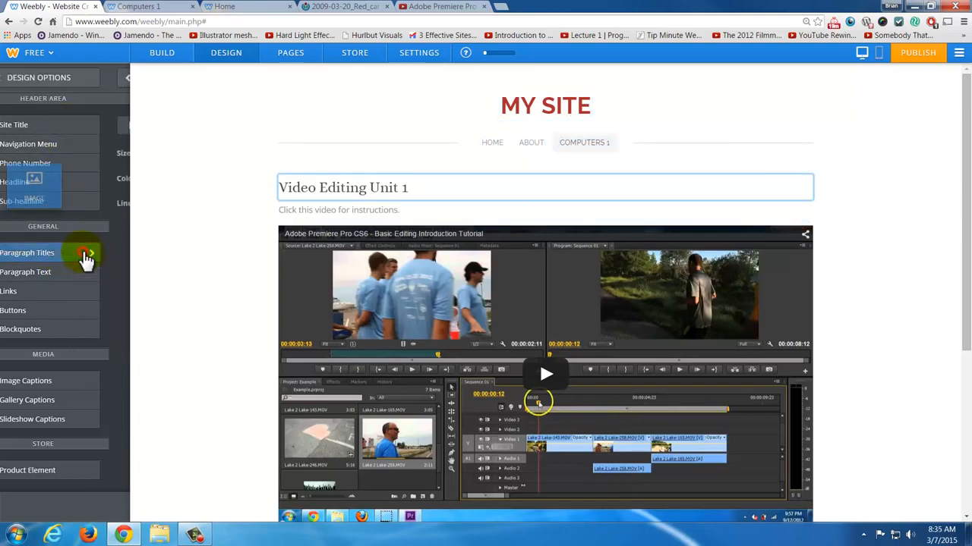
left_click(113, 155)
left_click(112, 155)
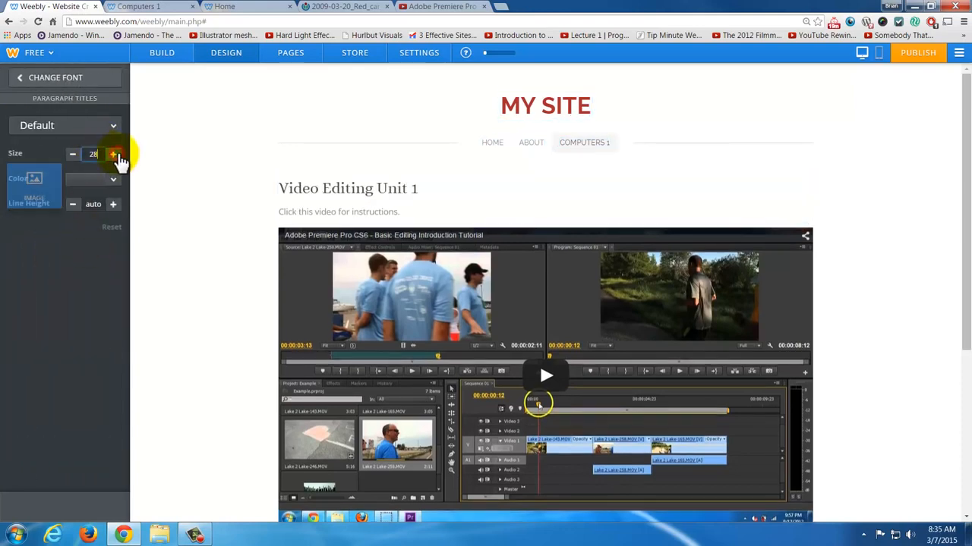
left_click(113, 156)
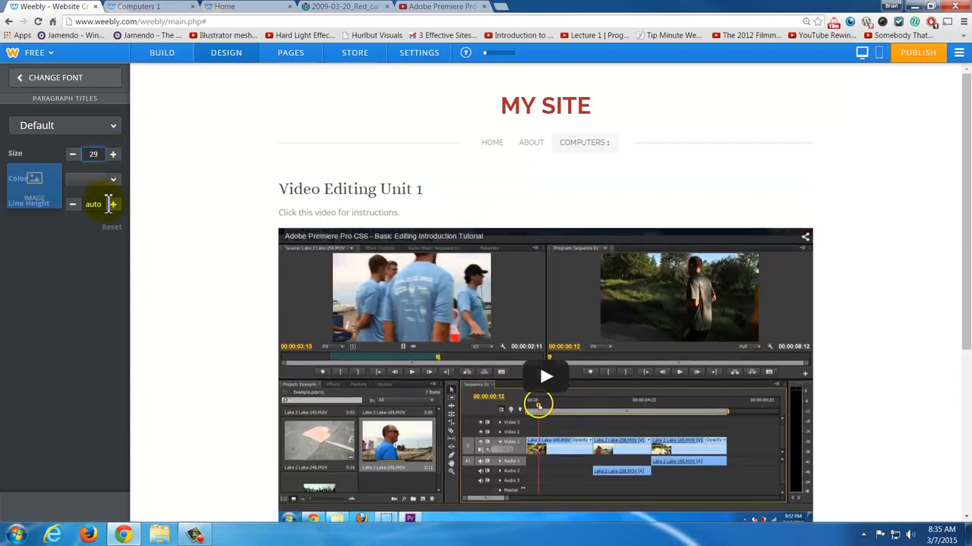
- Set the paragraph text's size to 17 in the font options and return to the font categories
left_click(52, 79)
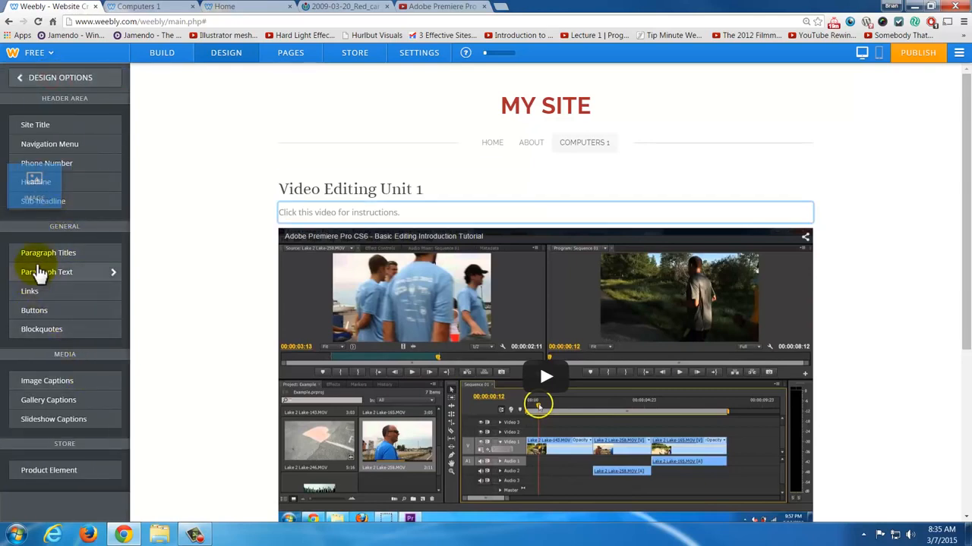
left_click(58, 278)
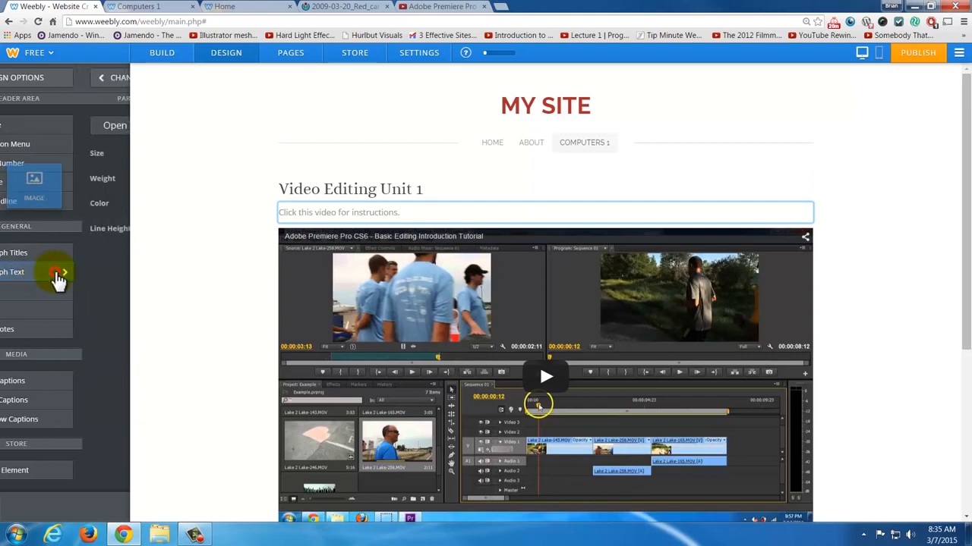
left_click(113, 155)
left_click(114, 154)
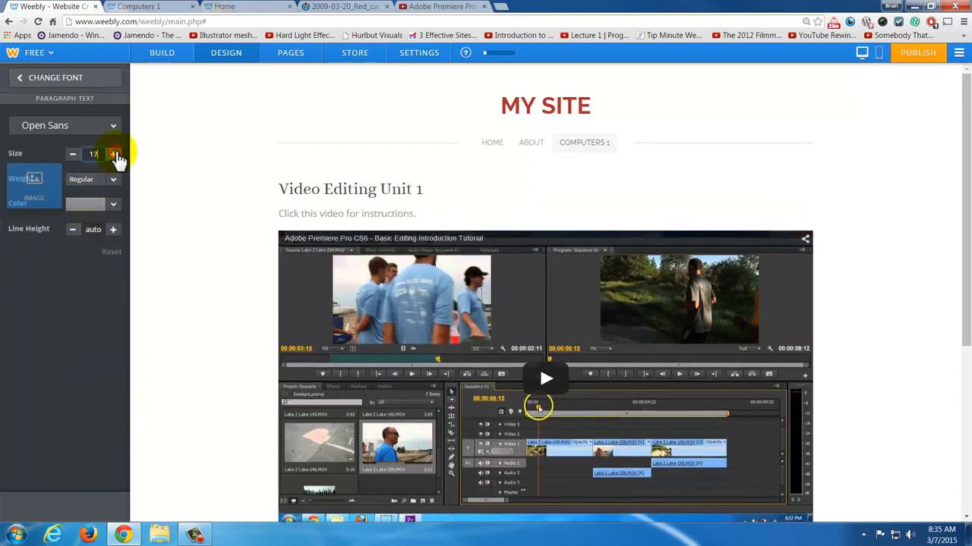
left_click(79, 81)
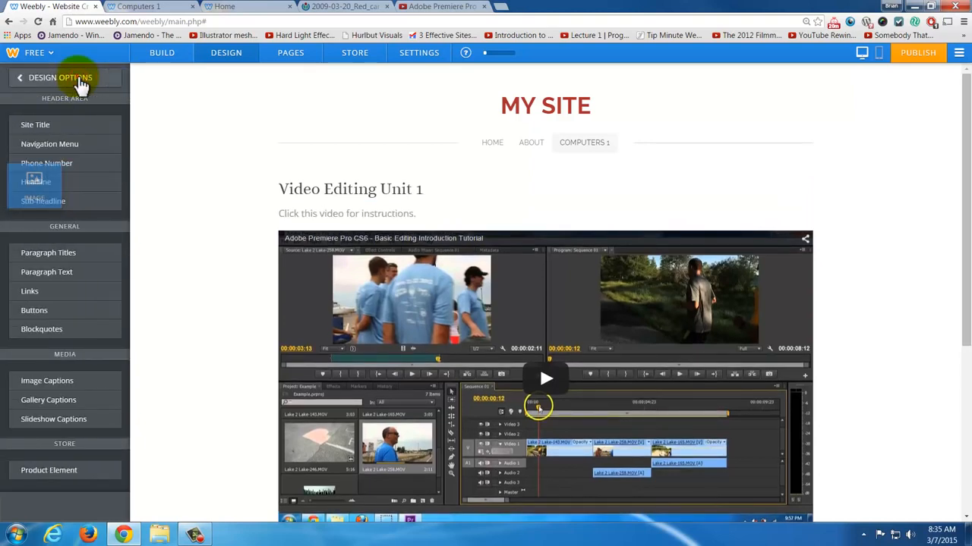
- Switch the theme's color scheme to the blue-violet option and check the page's link color
left_click(80, 82)
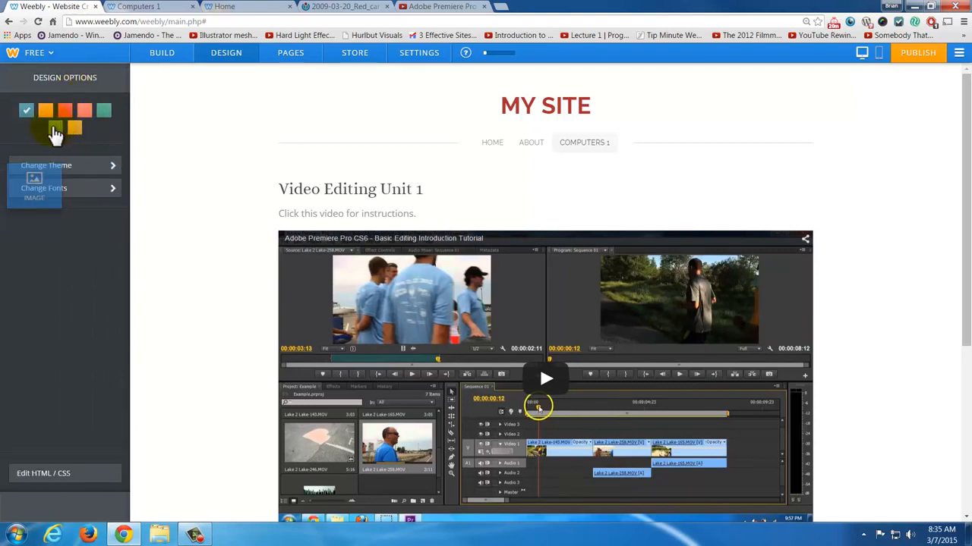
left_click(55, 129)
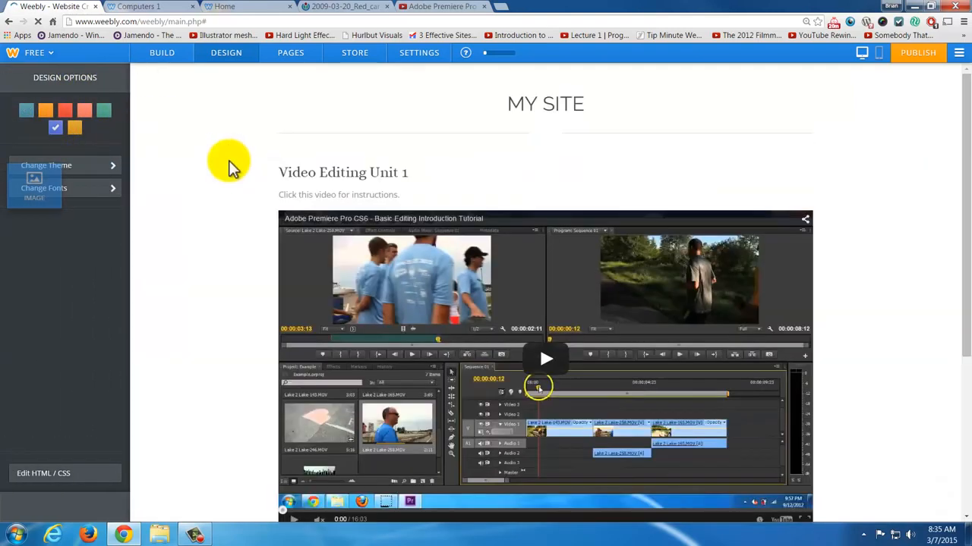
scroll(260, 358, "down", 4)
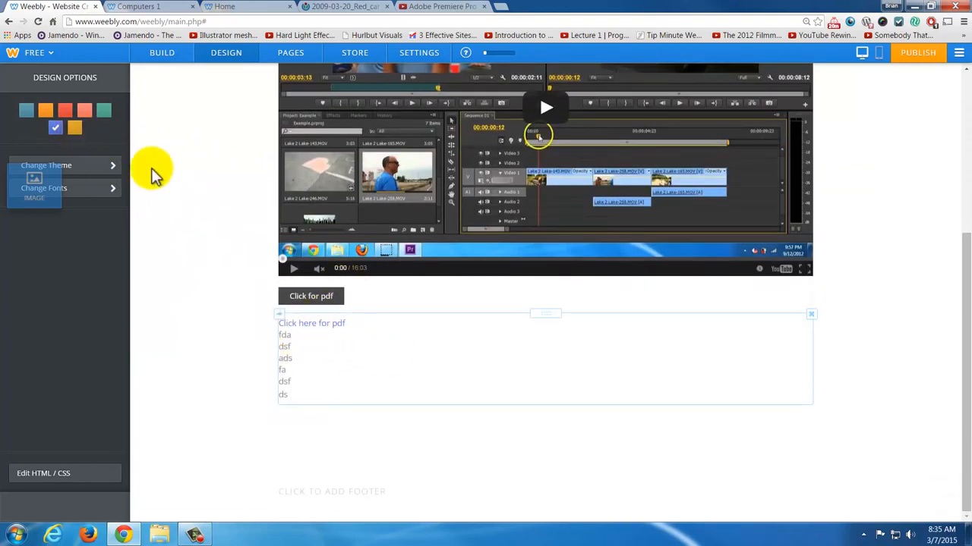
- Switch the theme's color scheme to the red option and check the top of the page
left_click(67, 113)
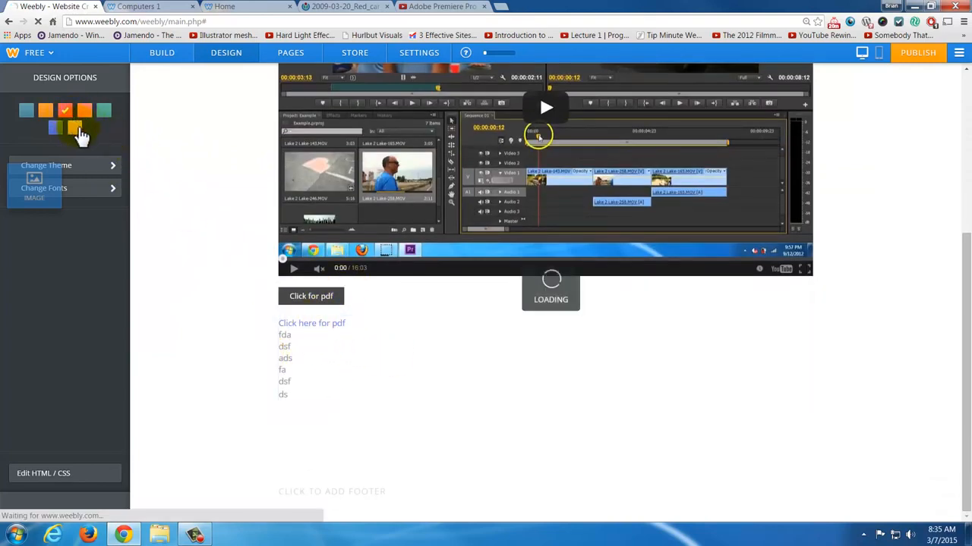
scroll(365, 348, "up", 4)
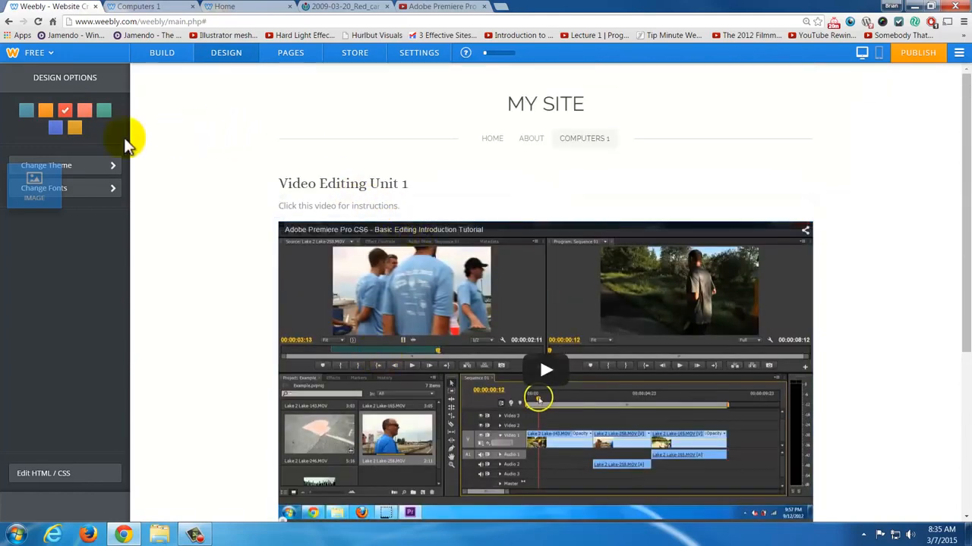
left_click(89, 191)
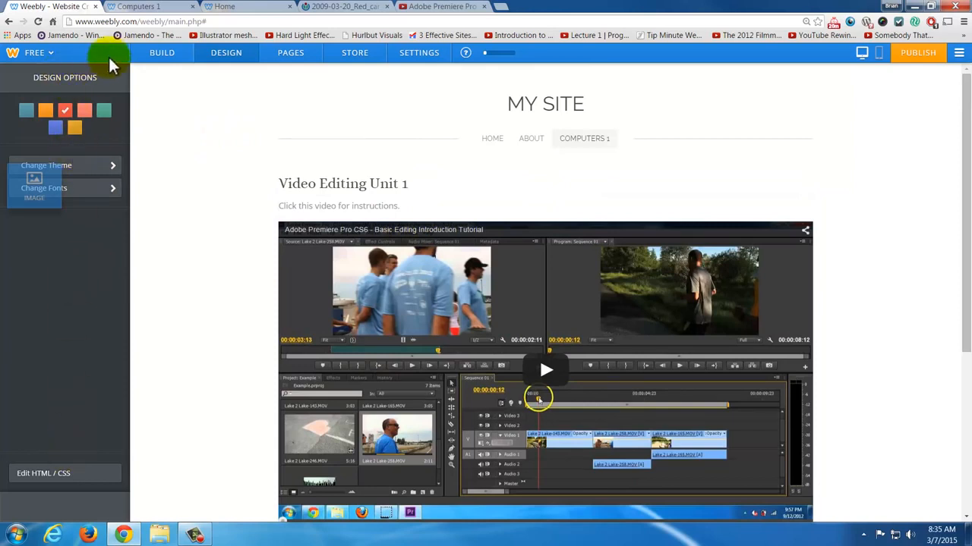
- Return to the build view, publish the site, and view the Computers 1 page on the live website
left_click(167, 58)
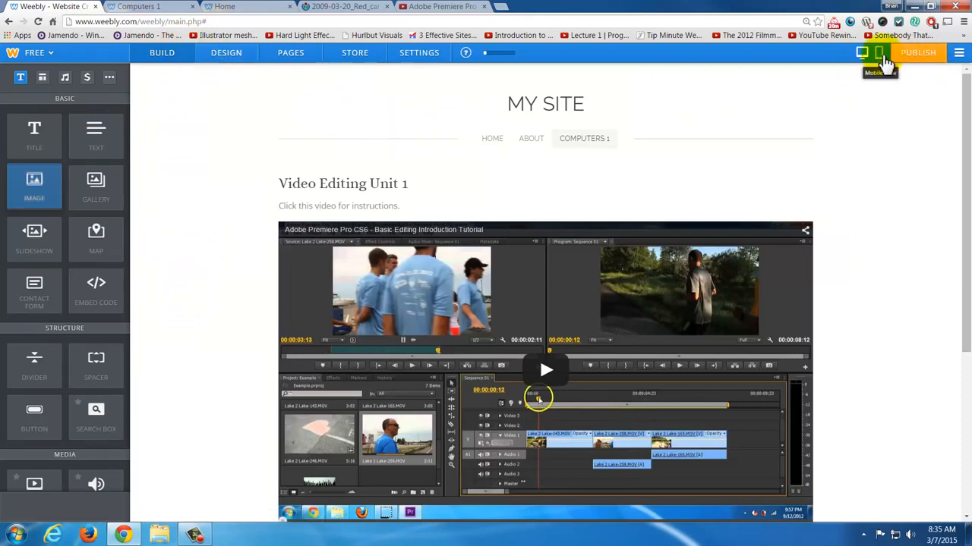
left_click(917, 61)
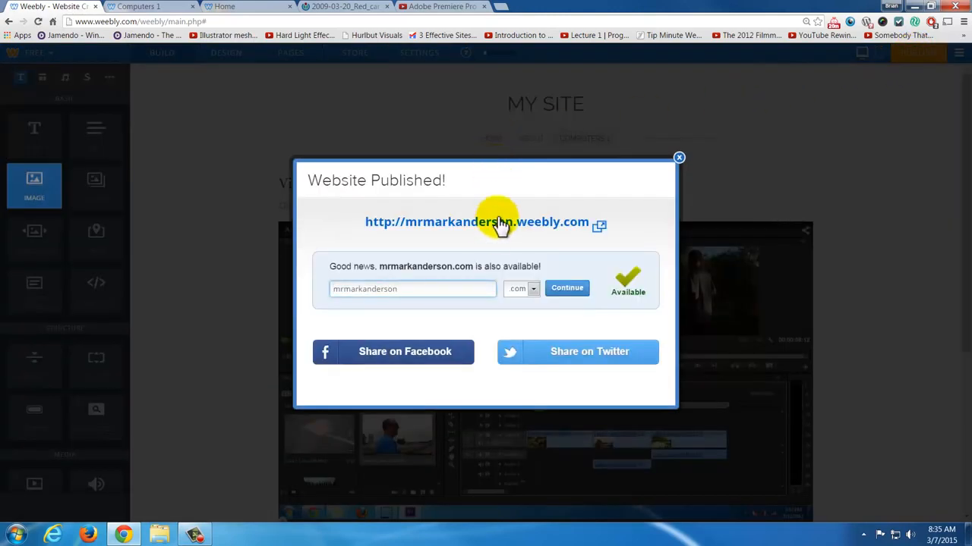
left_click(497, 224)
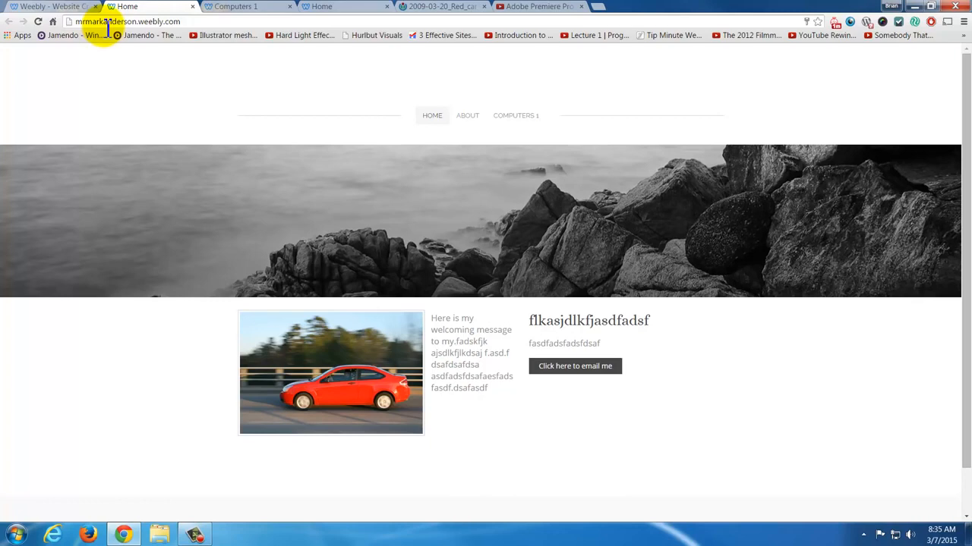
left_click(515, 117)
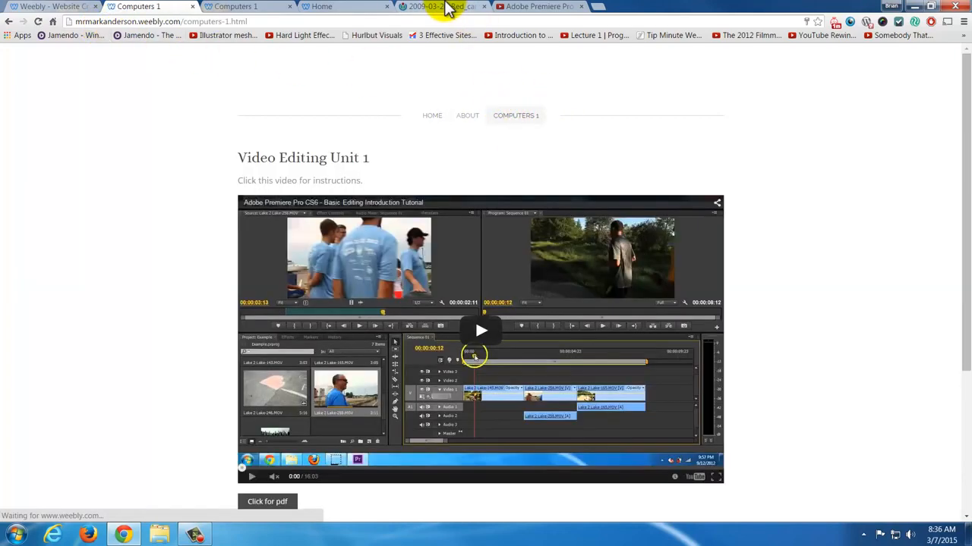